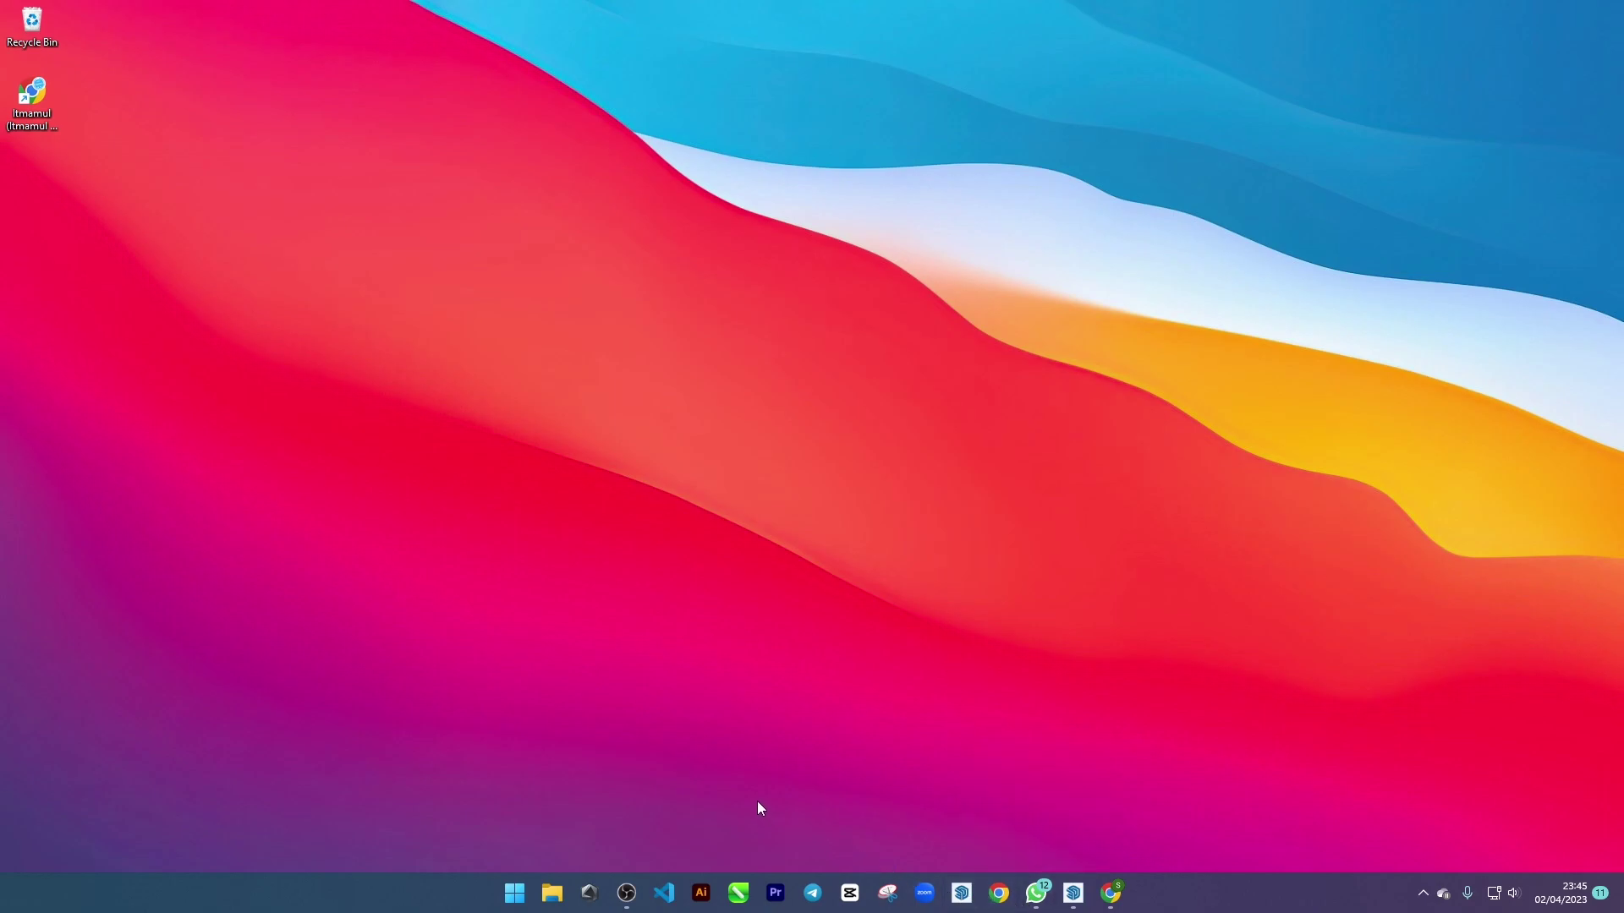
- Switch to the SketchUp model, minimize the V-Ray Frame Buffer and Asset Editor windows, and show Scene 1
left_click(1072, 895)
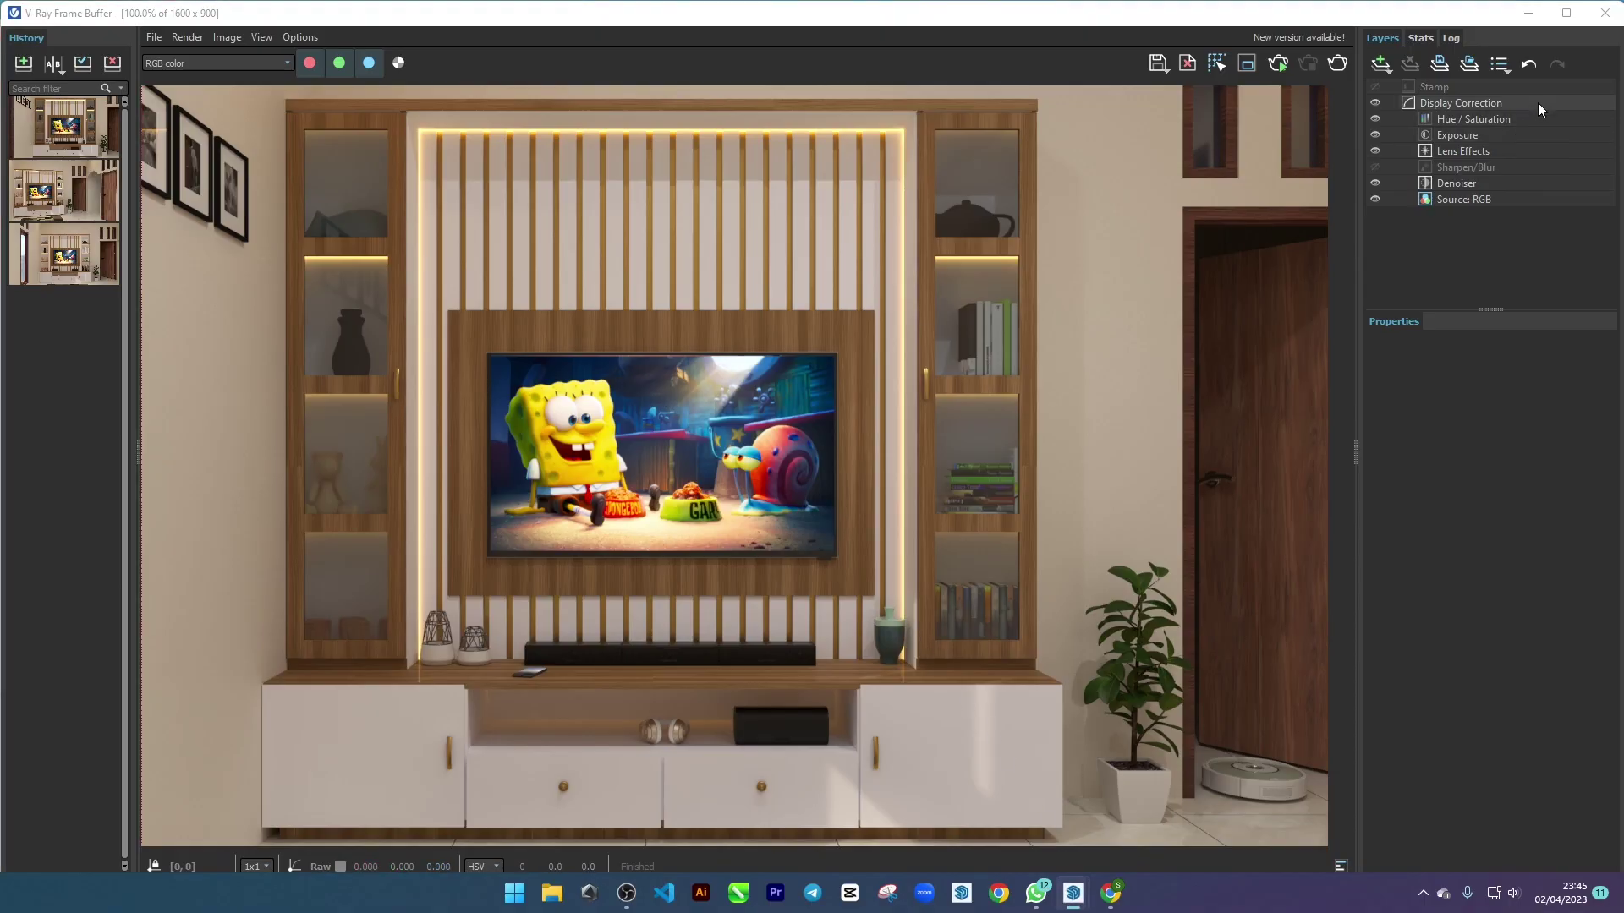
left_click(1528, 13)
left_click(901, 87)
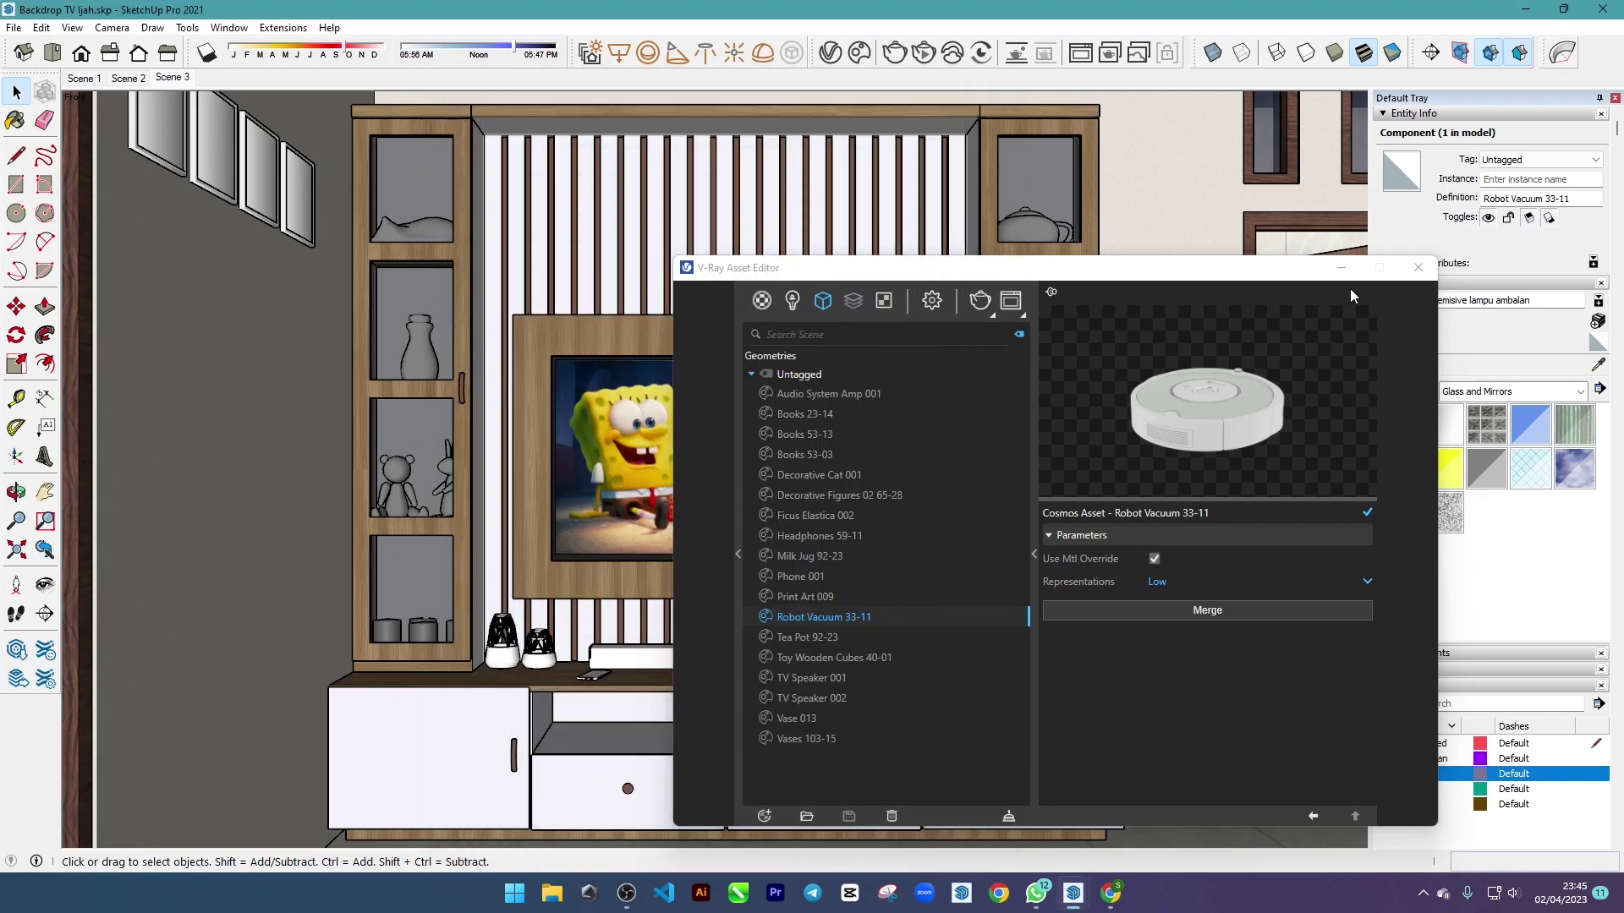
left_click(1342, 267)
left_click(96, 80)
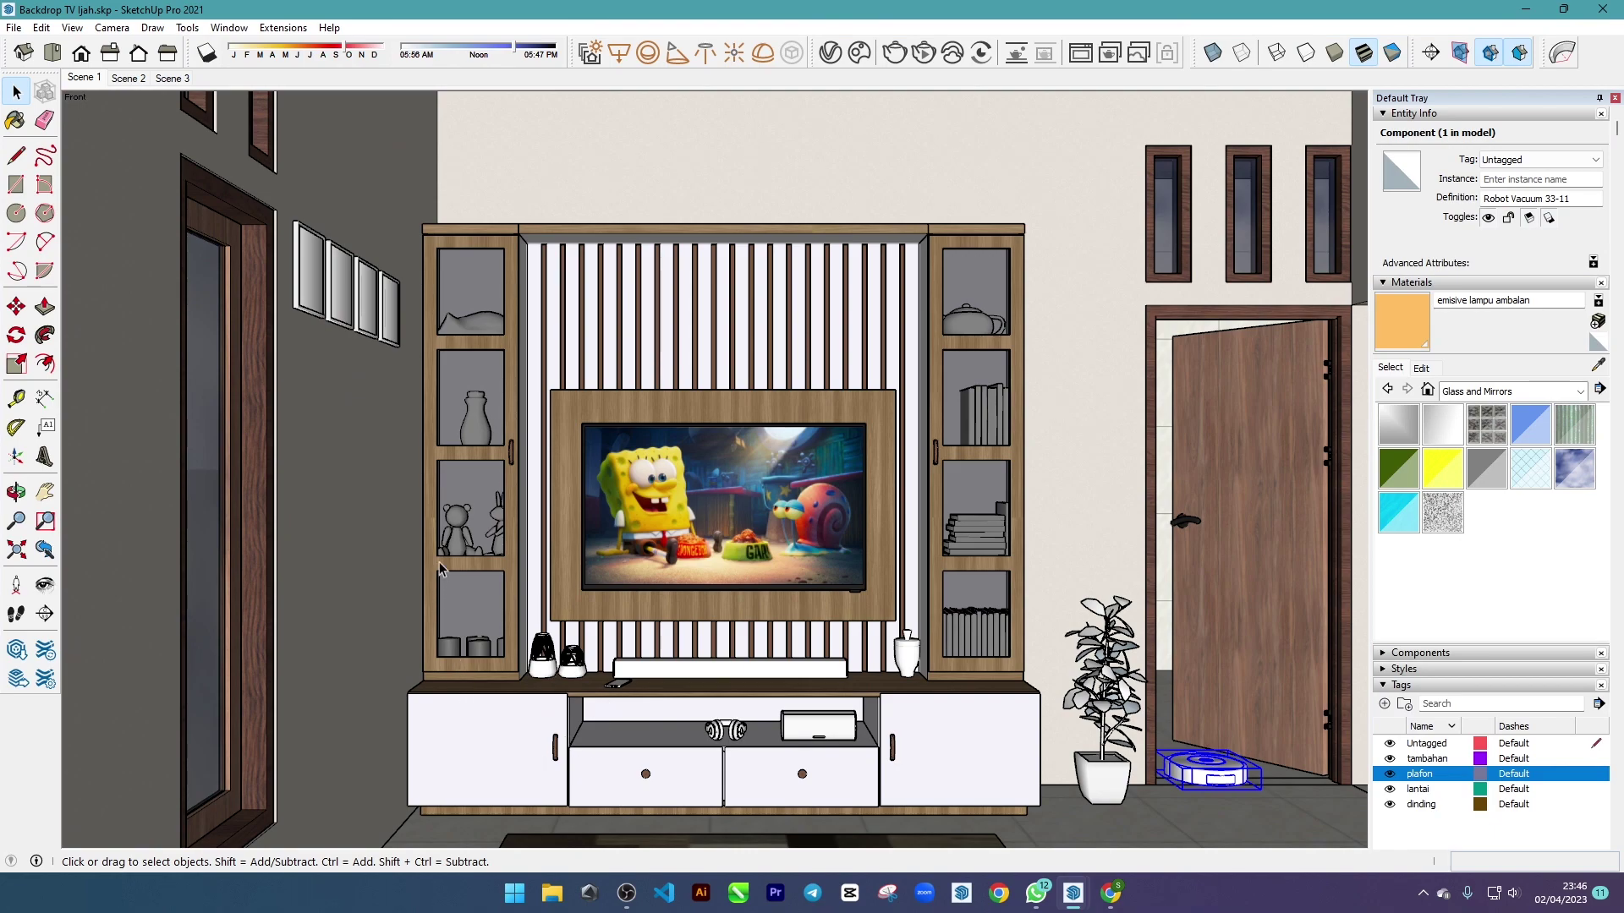
- Measure the TV cabinet's overall width and height with the Tape Measure tool
key("t")
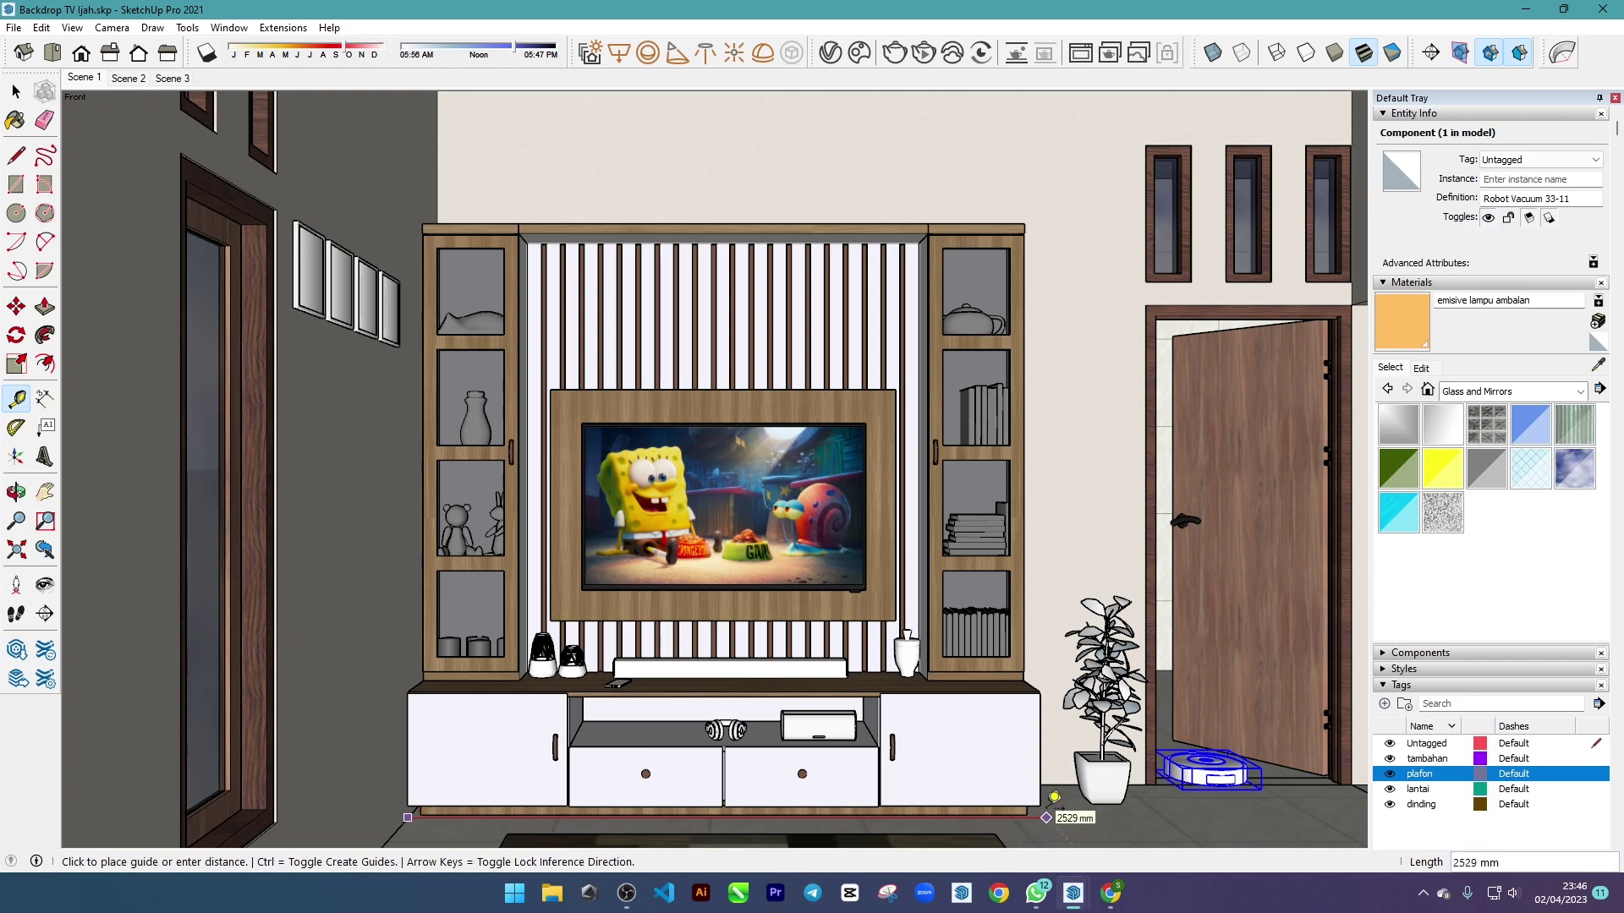
left_click(1046, 818)
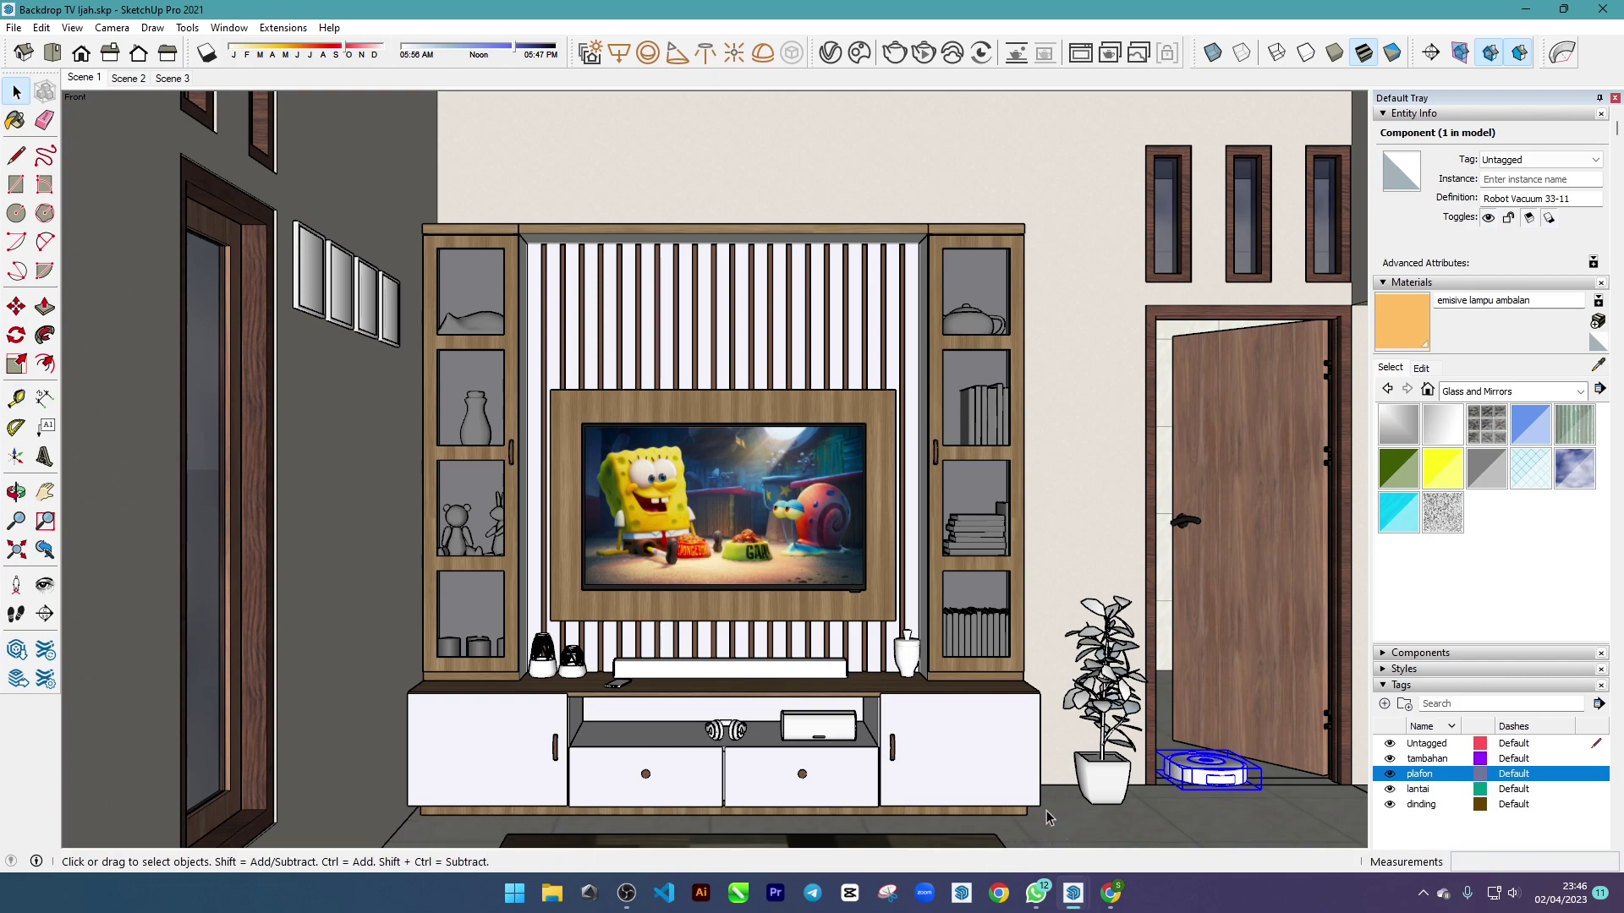
left_click(1026, 815)
left_click(1029, 209)
key("space")
- Bring back the V-Ray Frame Buffer and show the Denoiser layer's properties
mouse_move(1072, 895)
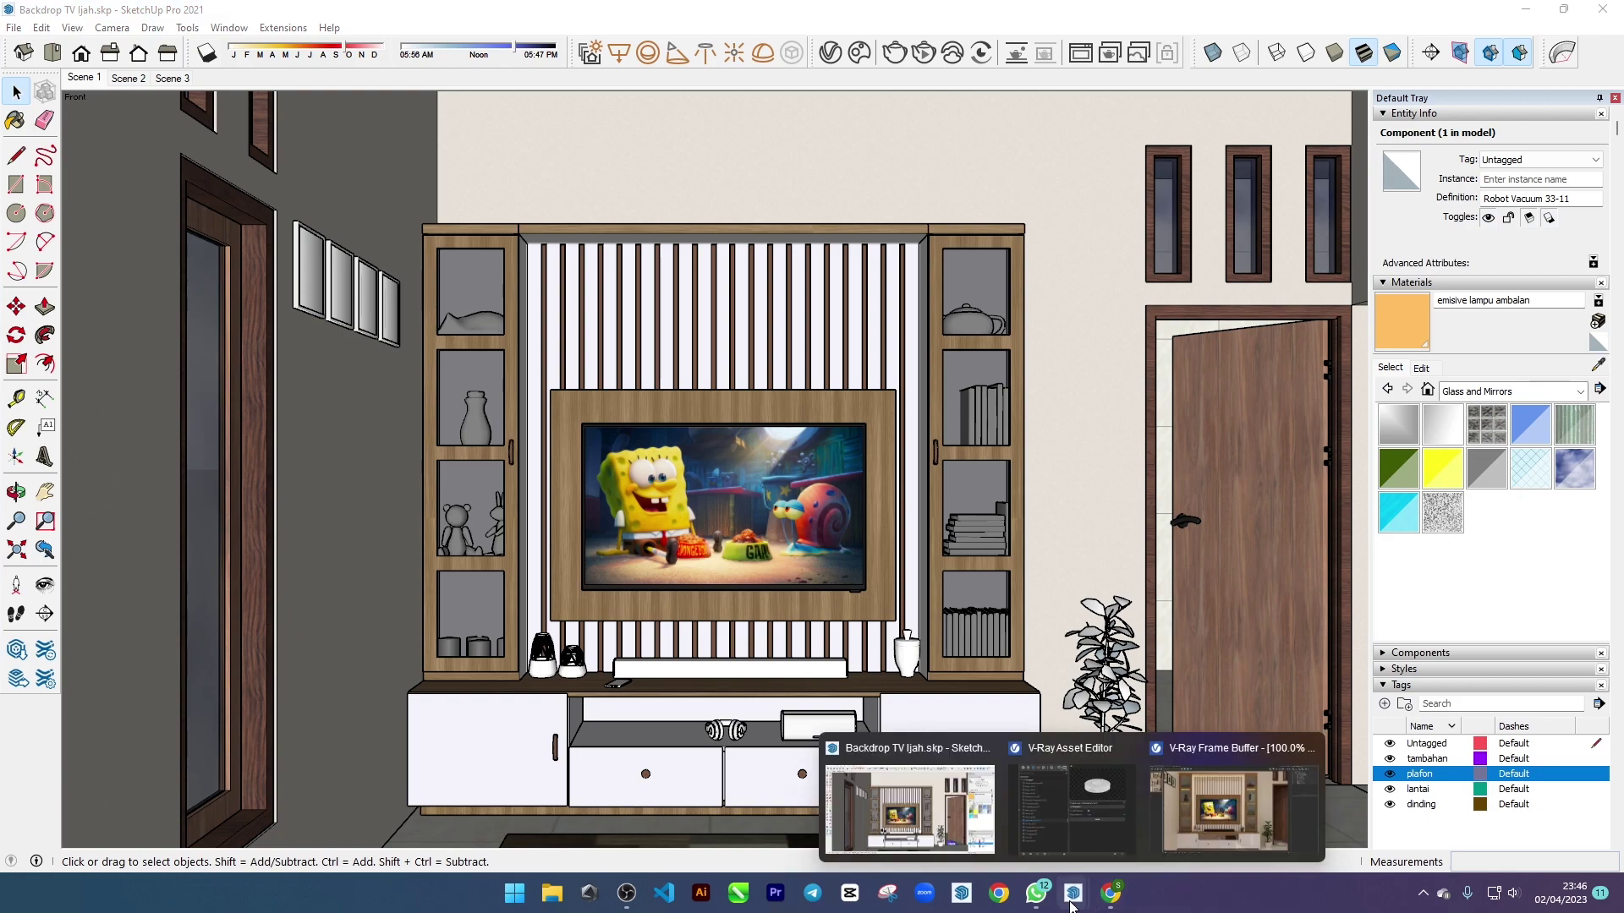
left_click(1211, 814)
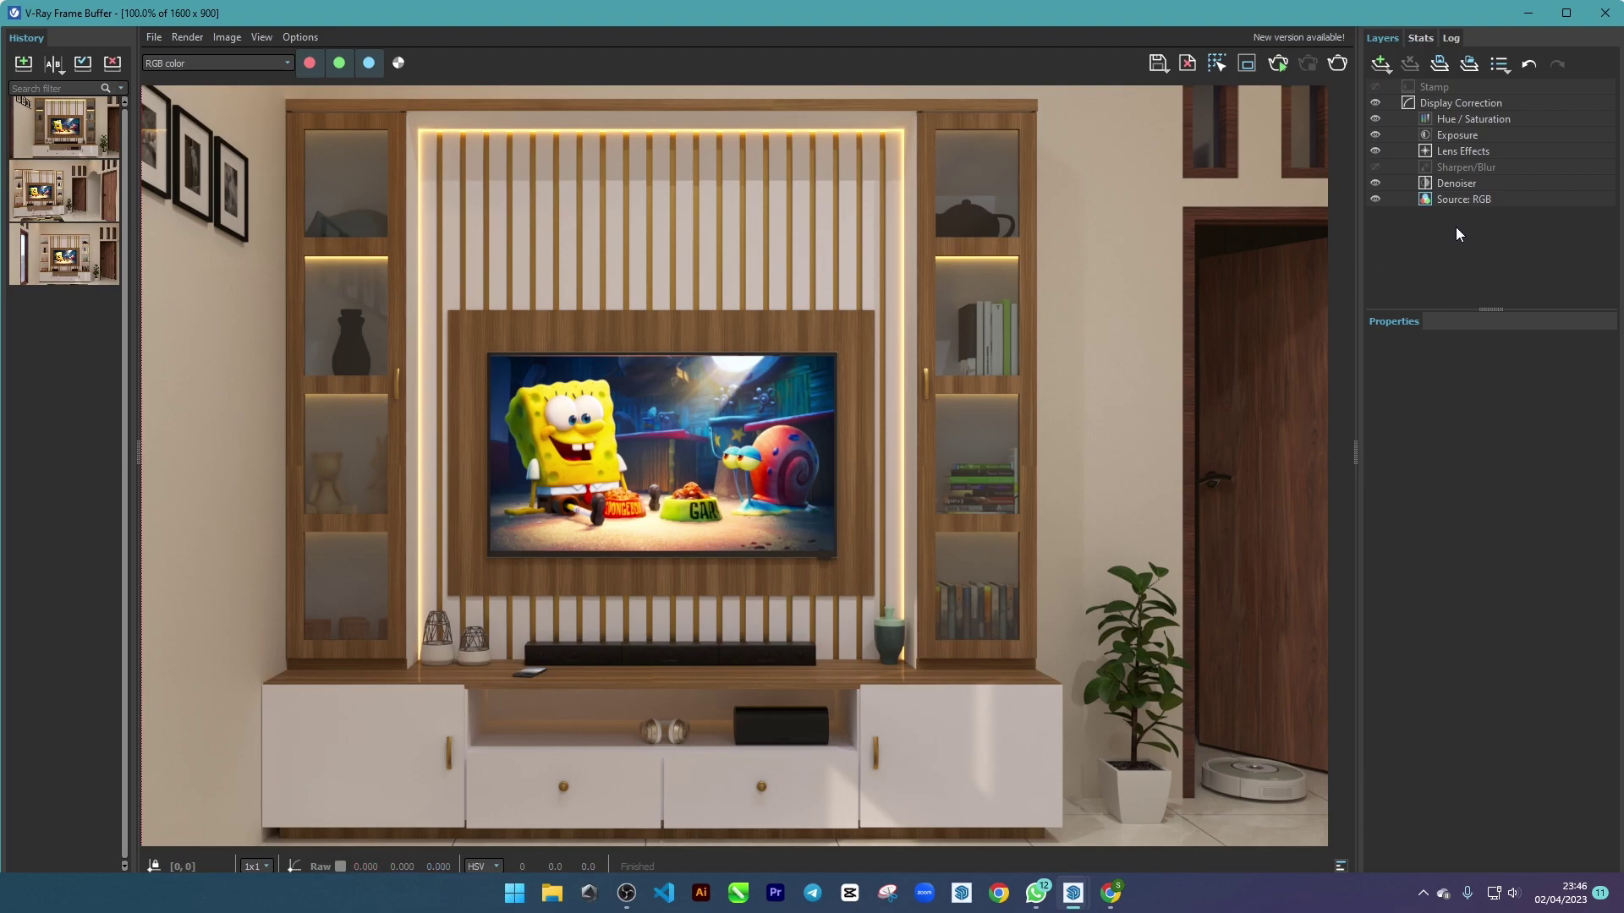
left_click(1464, 181)
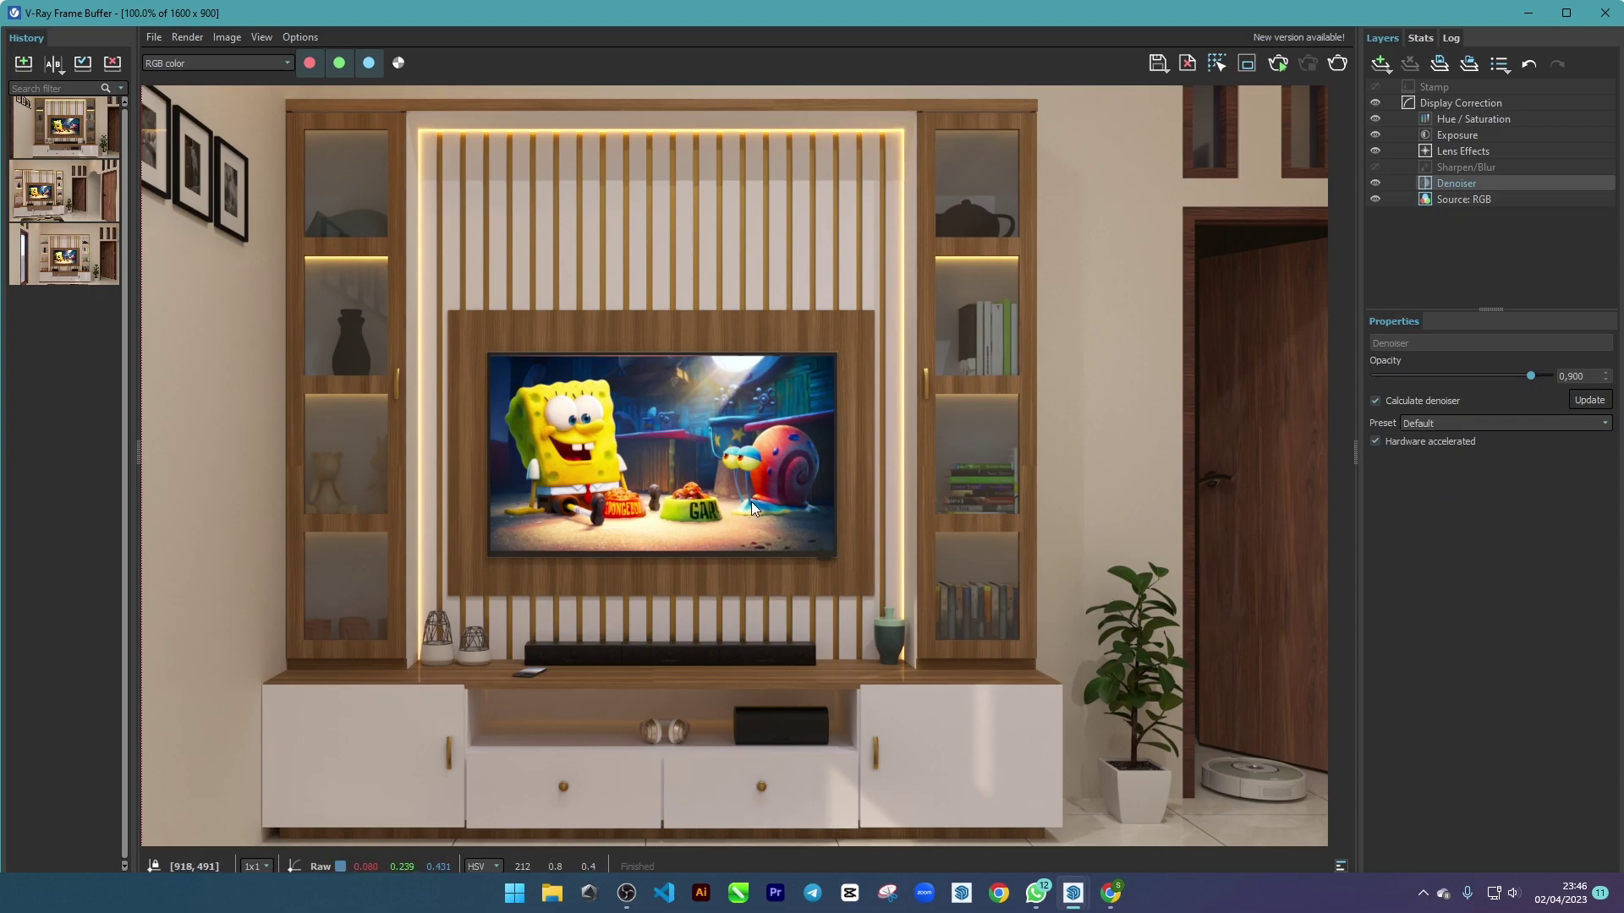
- Examine the rendered TV backdrop up close and as a whole, including the shelves, strip lighting and wood panels
scroll(751, 500, "down", 2)
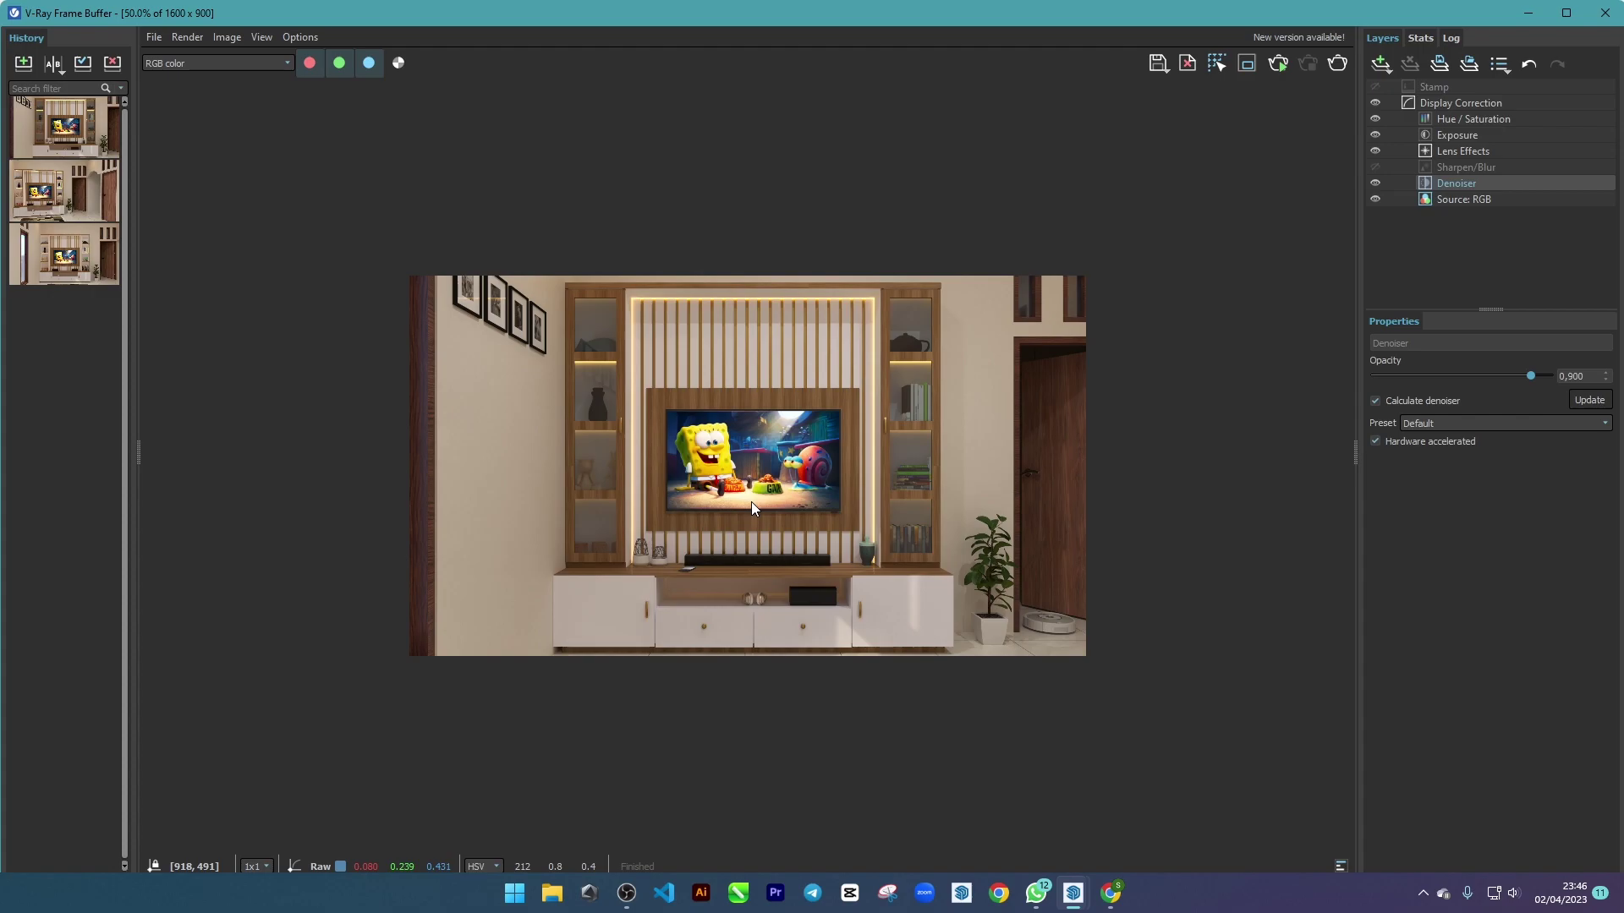
scroll(751, 503, "up", 2)
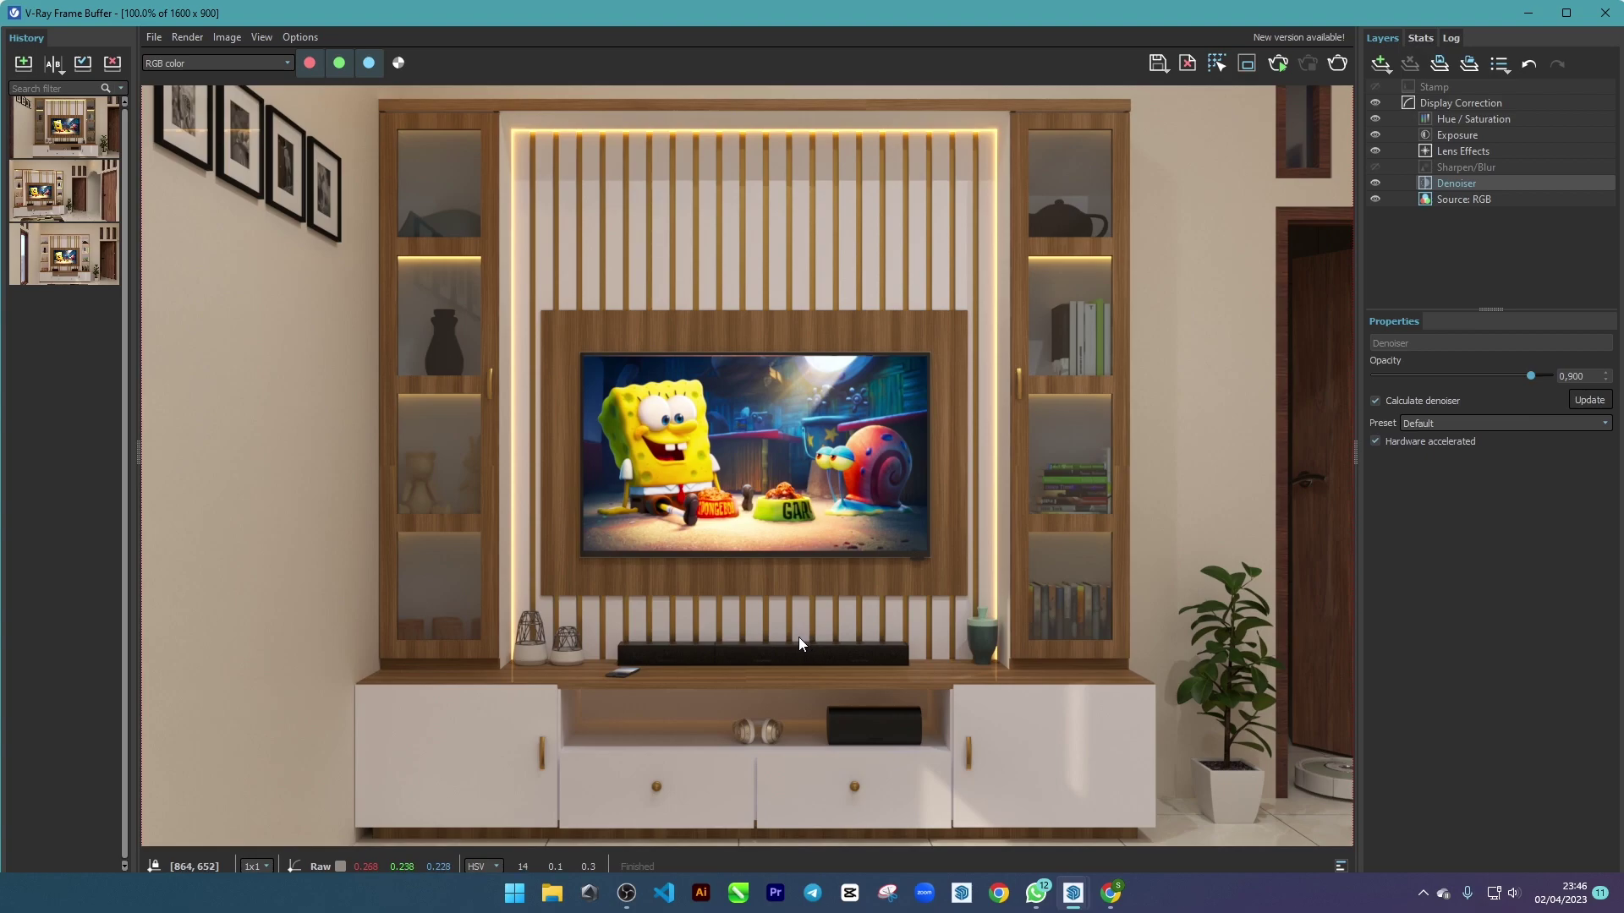
scroll(777, 610, "down", 2)
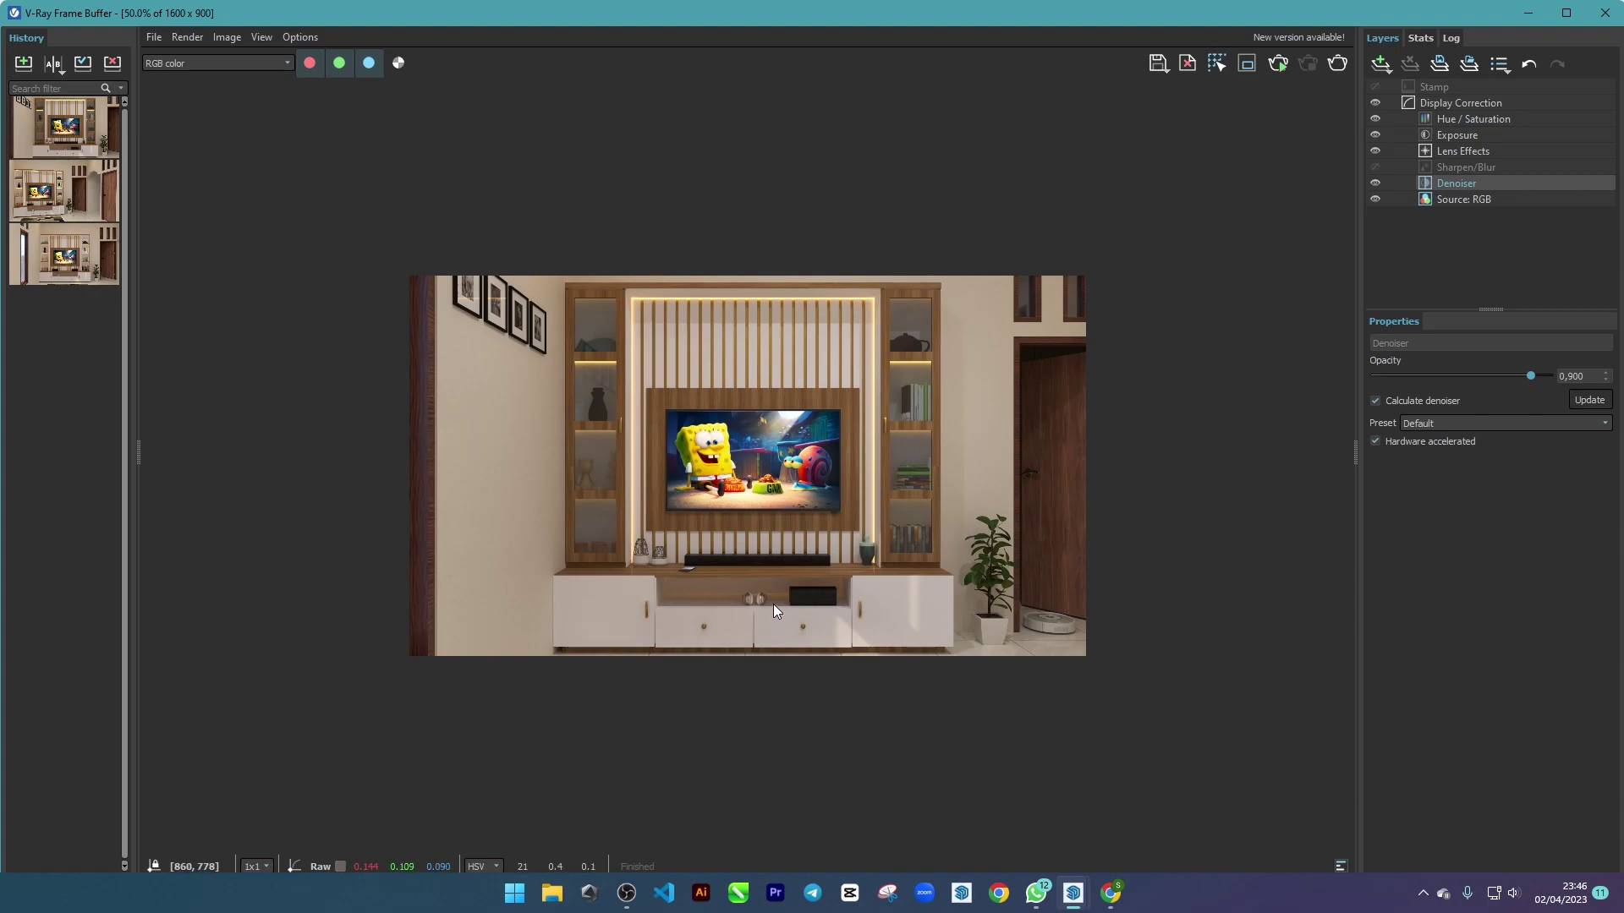
scroll(754, 526, "up", 2)
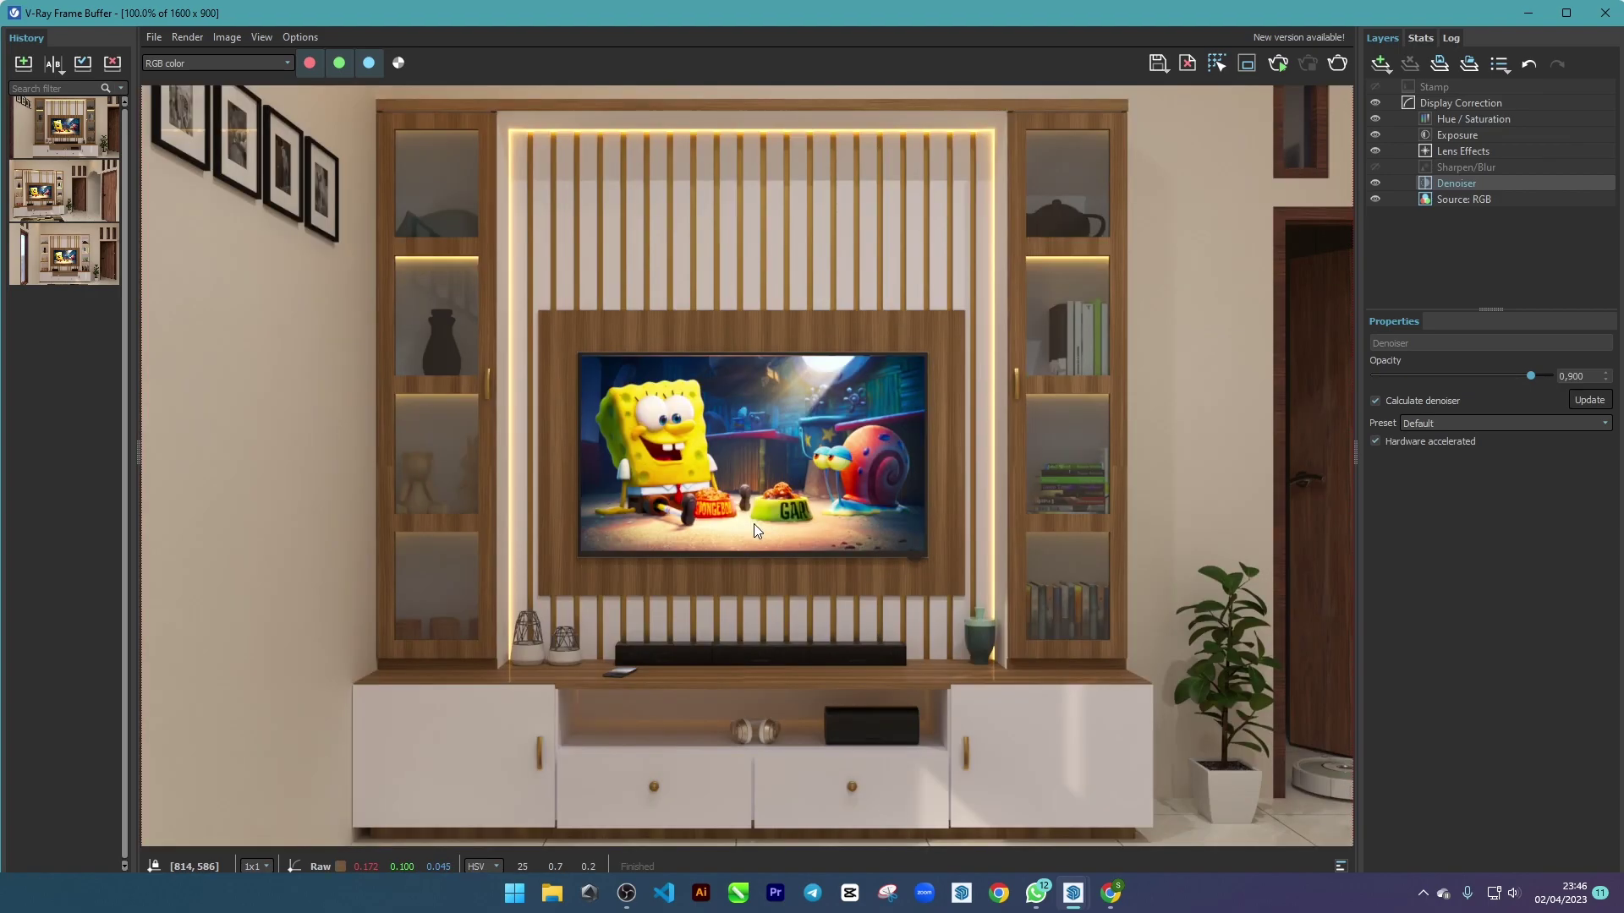
scroll(588, 323, "up", 2)
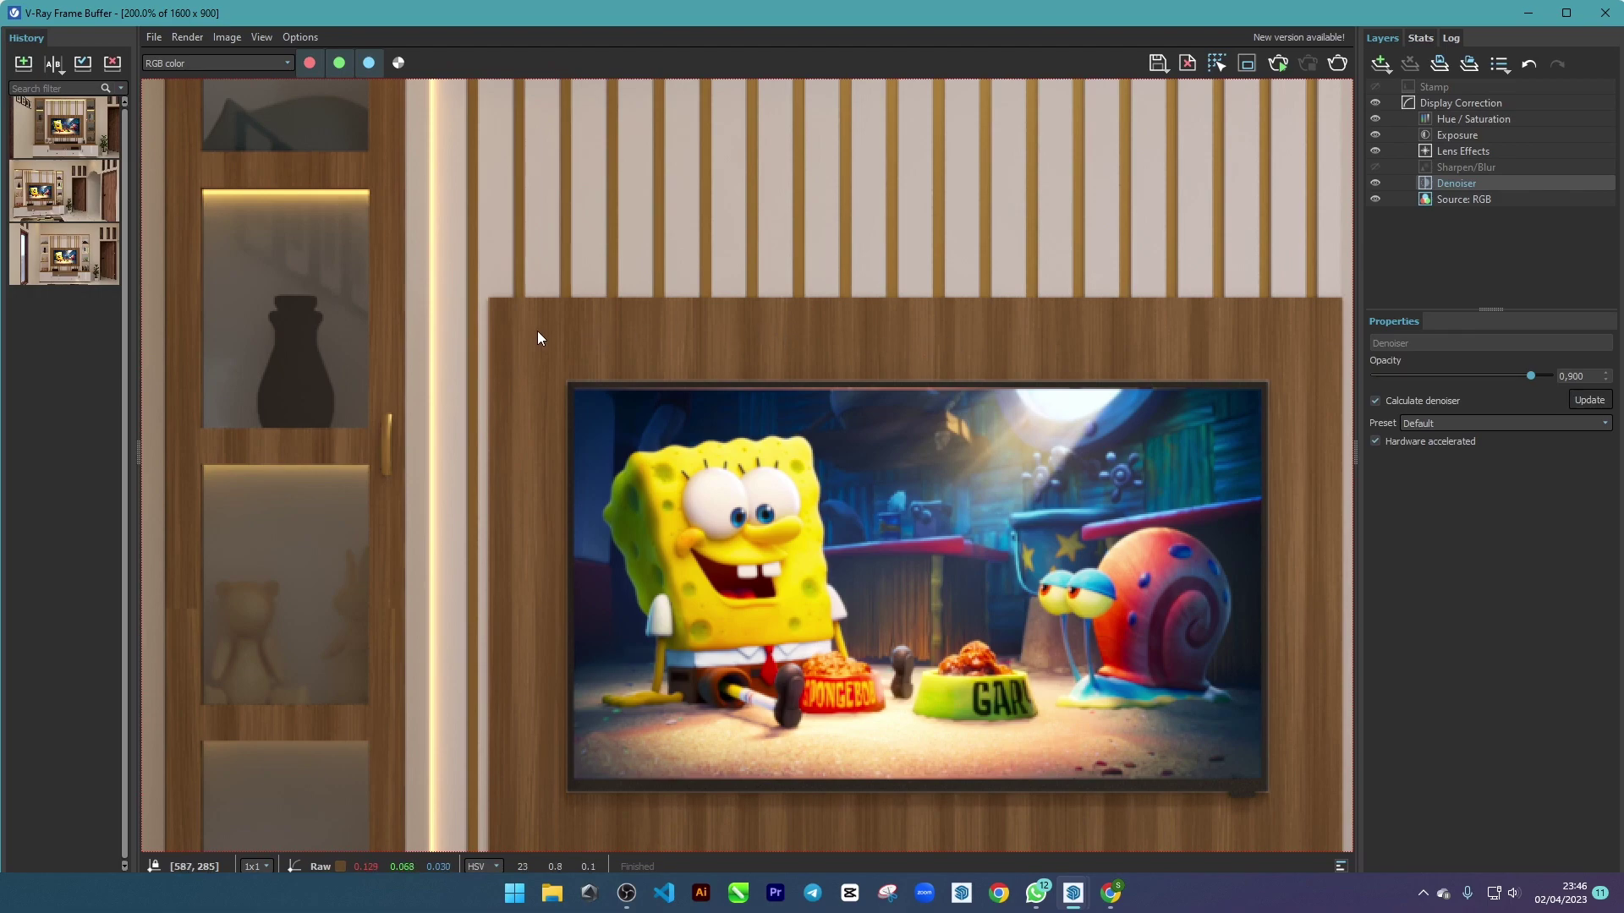
scroll(647, 337, "down", 2)
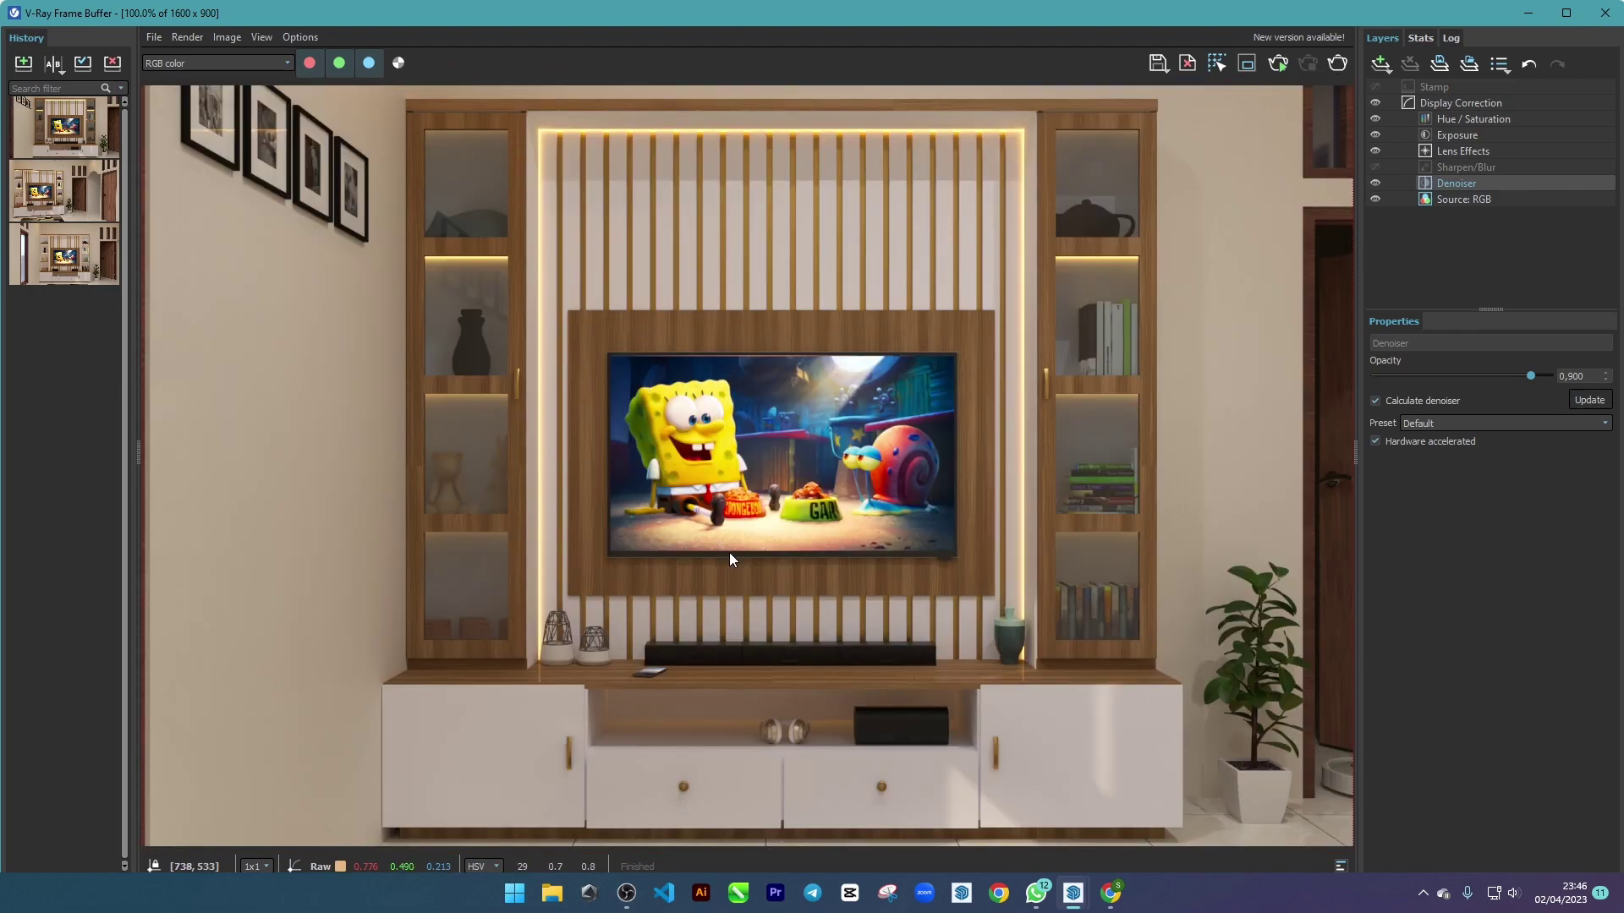
scroll(768, 538, "down", 1)
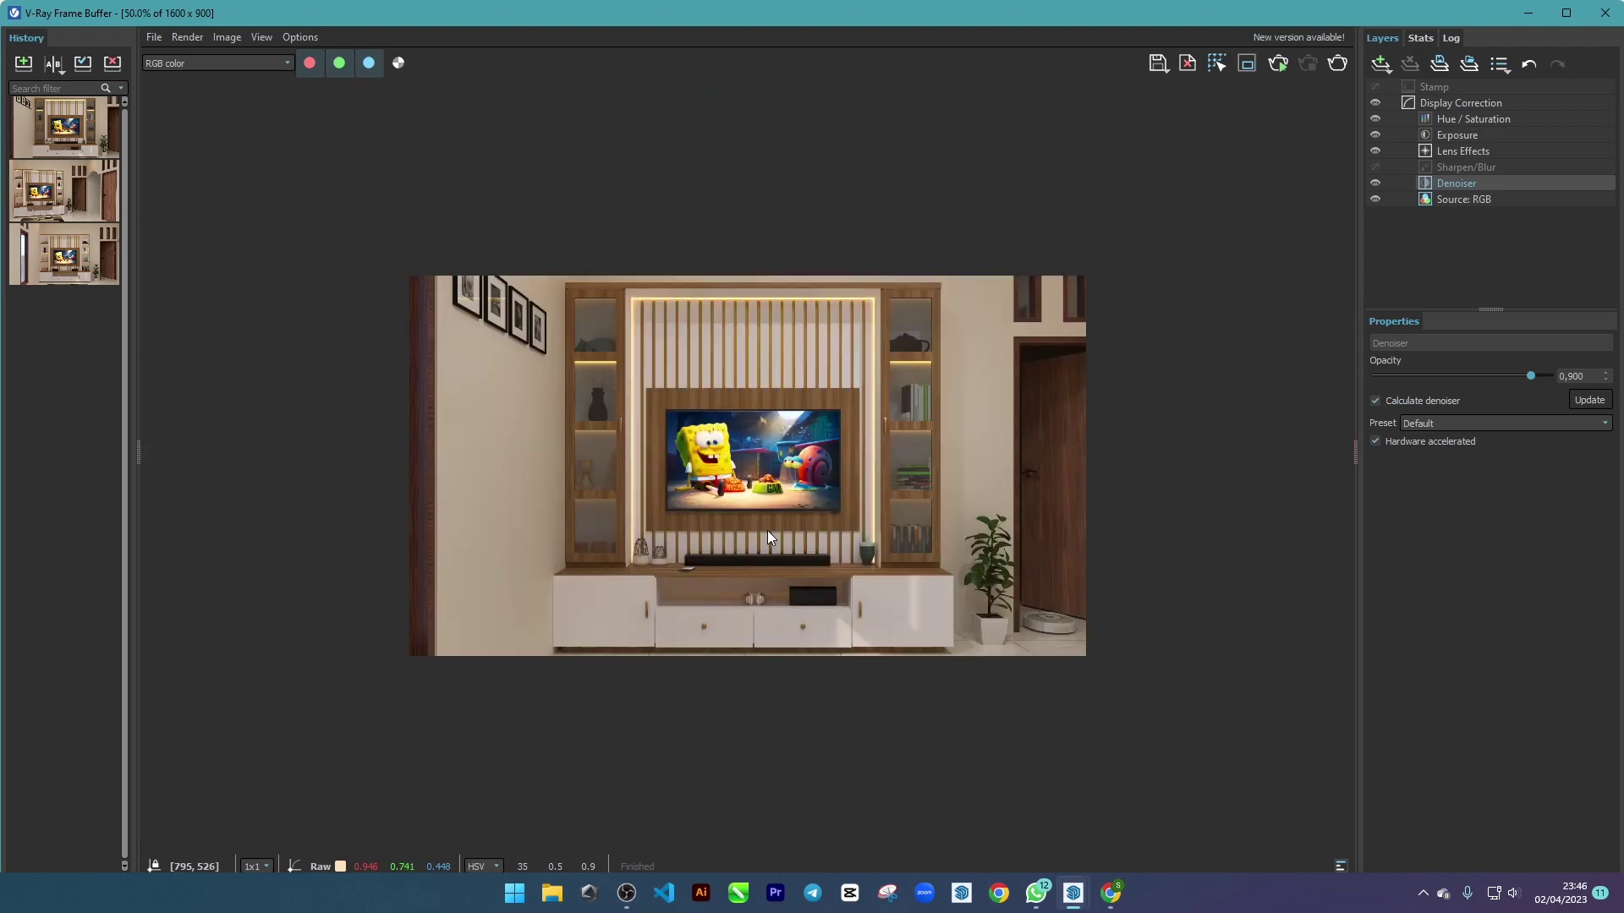
scroll(763, 566, "up", 1)
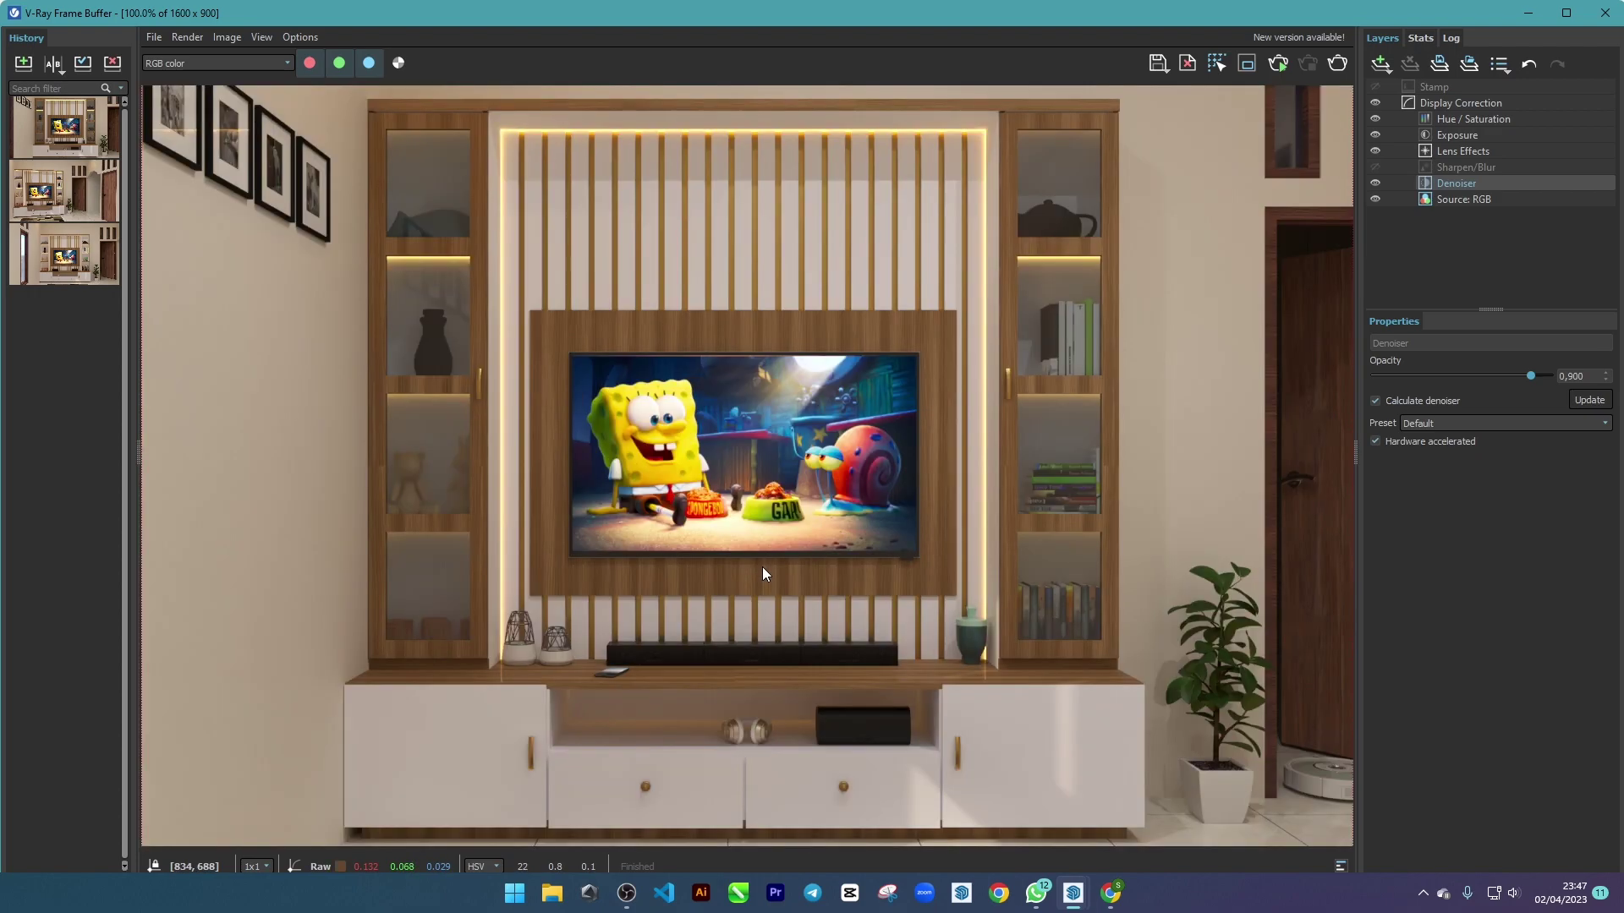
scroll(703, 492, "down", 1)
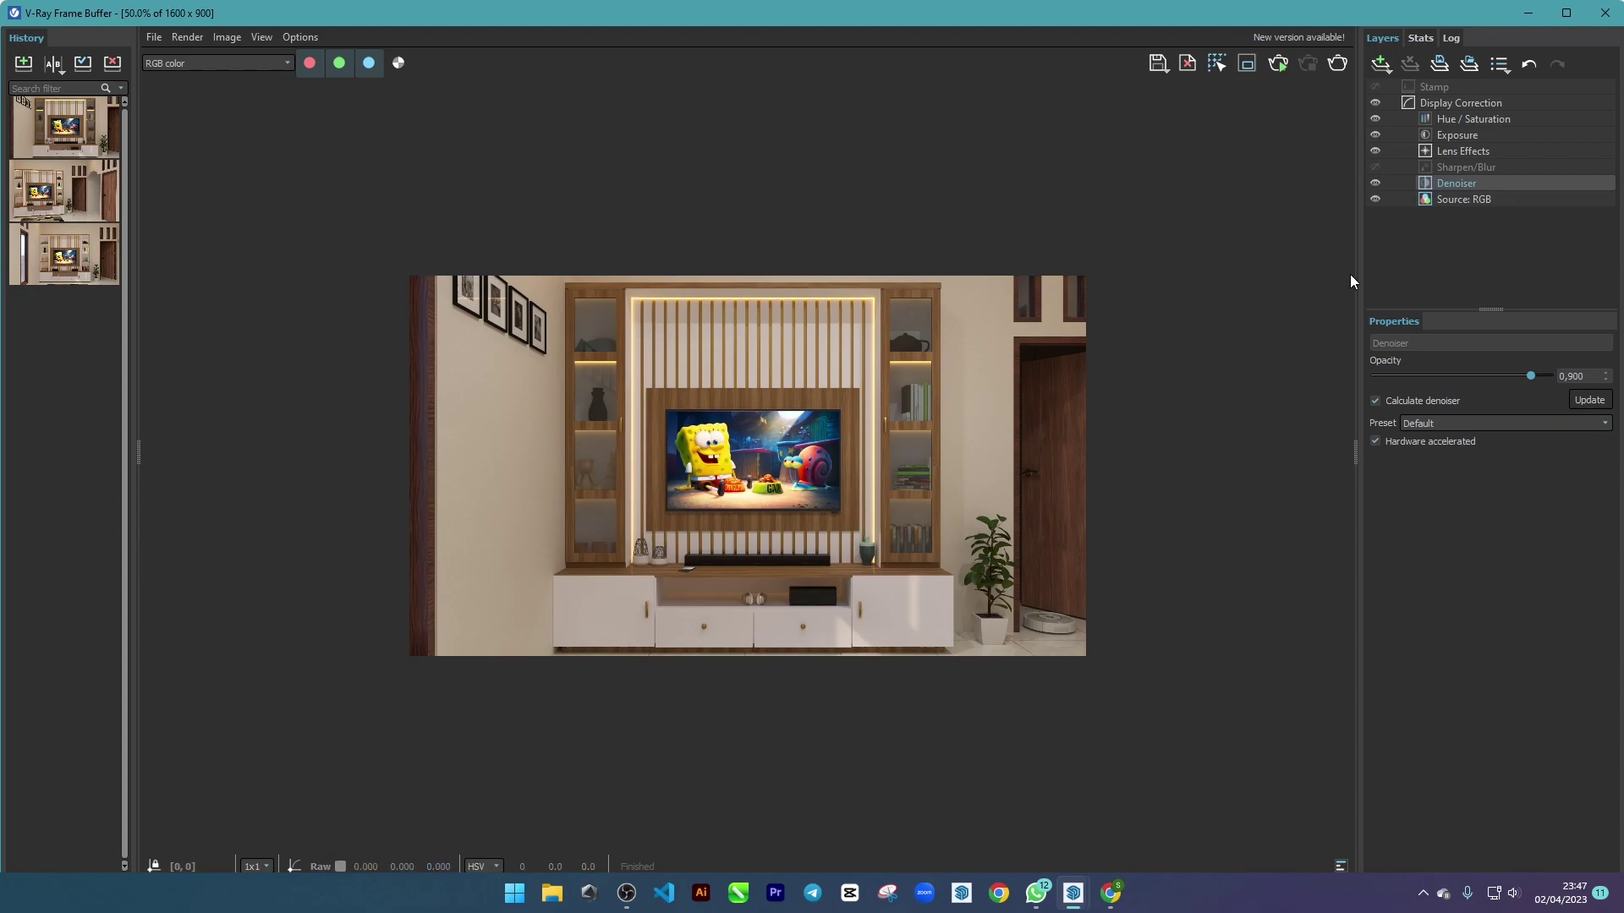
scroll(880, 519, "up", 2)
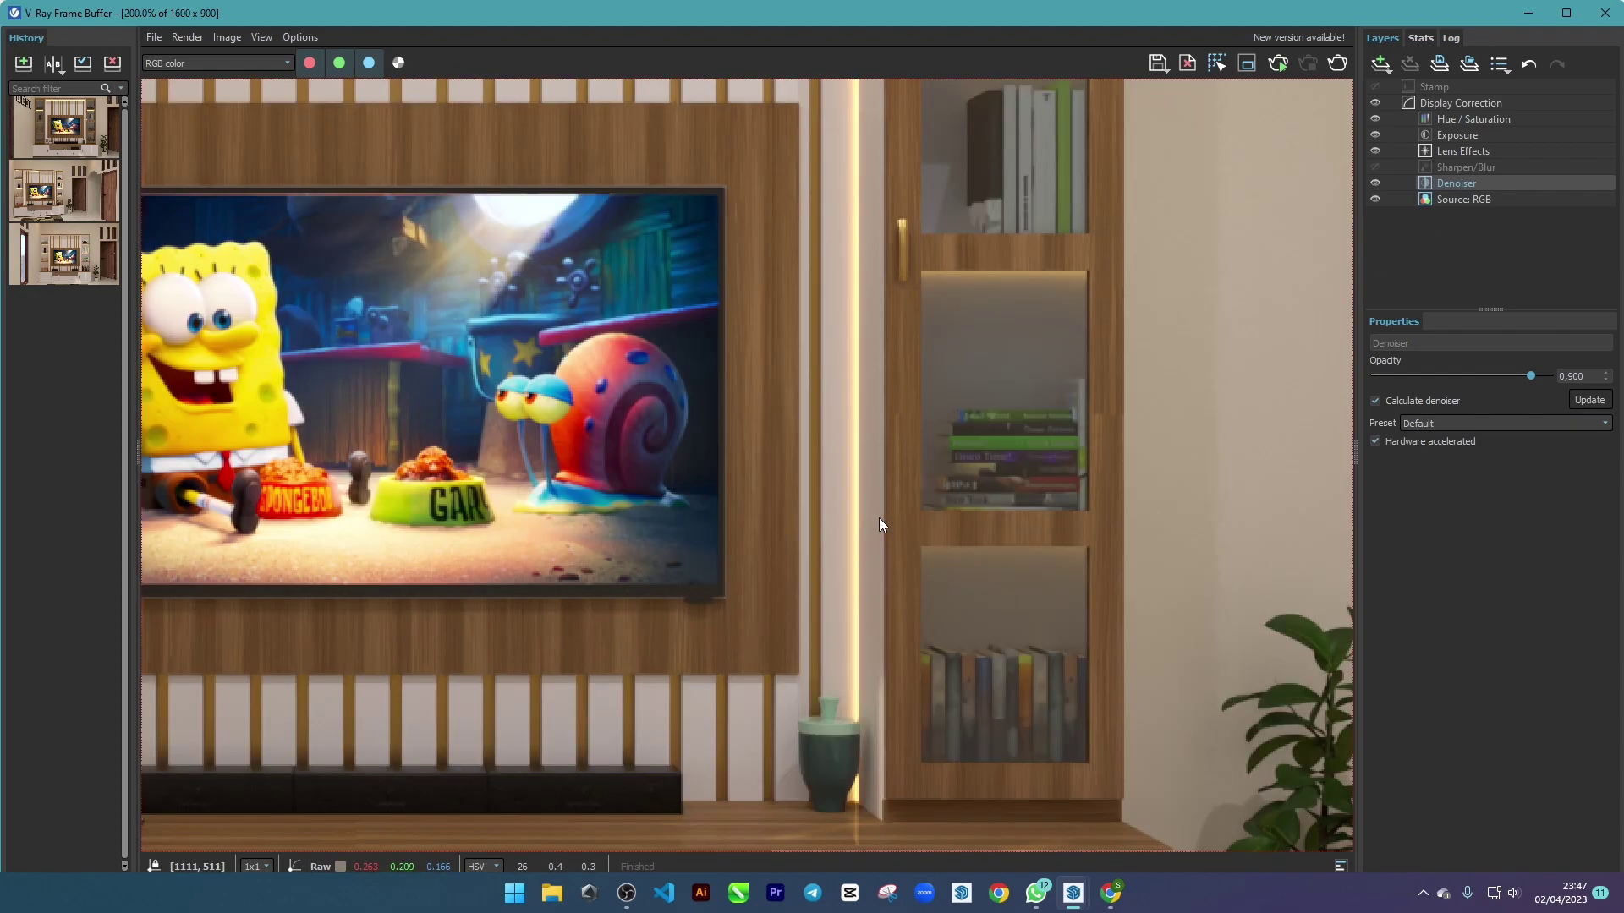
scroll(880, 515, "down", 1)
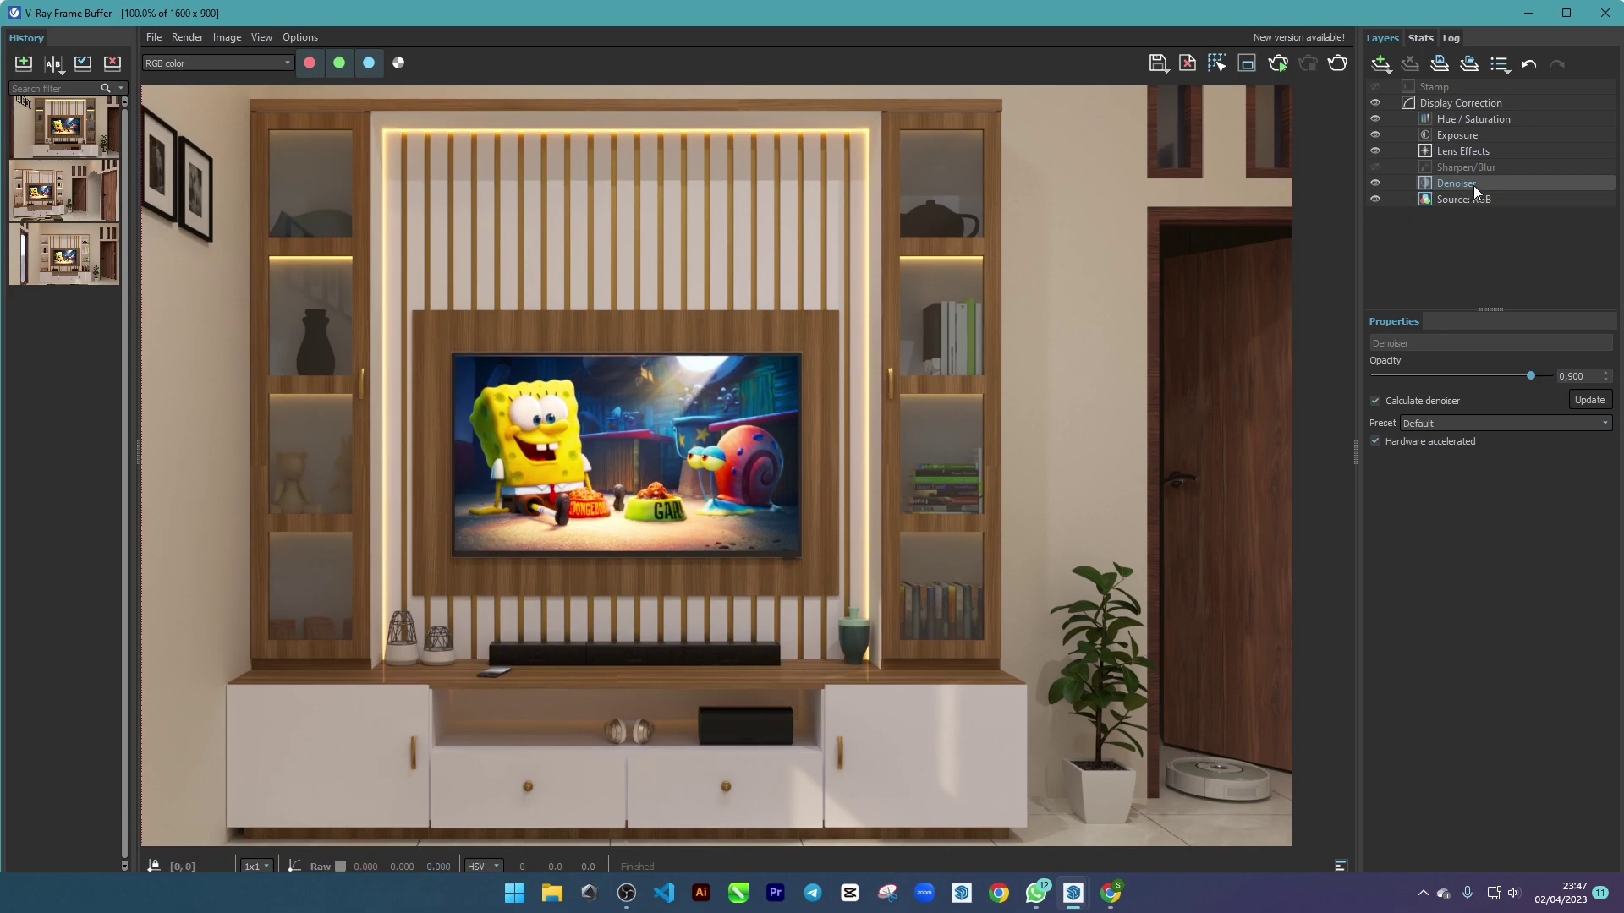
- Set the Denoiser layer's opacity to 0.850 and inspect the render around the vase and TV backdrop
left_click(1561, 375)
left_click(1587, 379)
key("BackSpace")
key("BackSpace")
type("5")
key("Return")
scroll(770, 689, "up", 3)
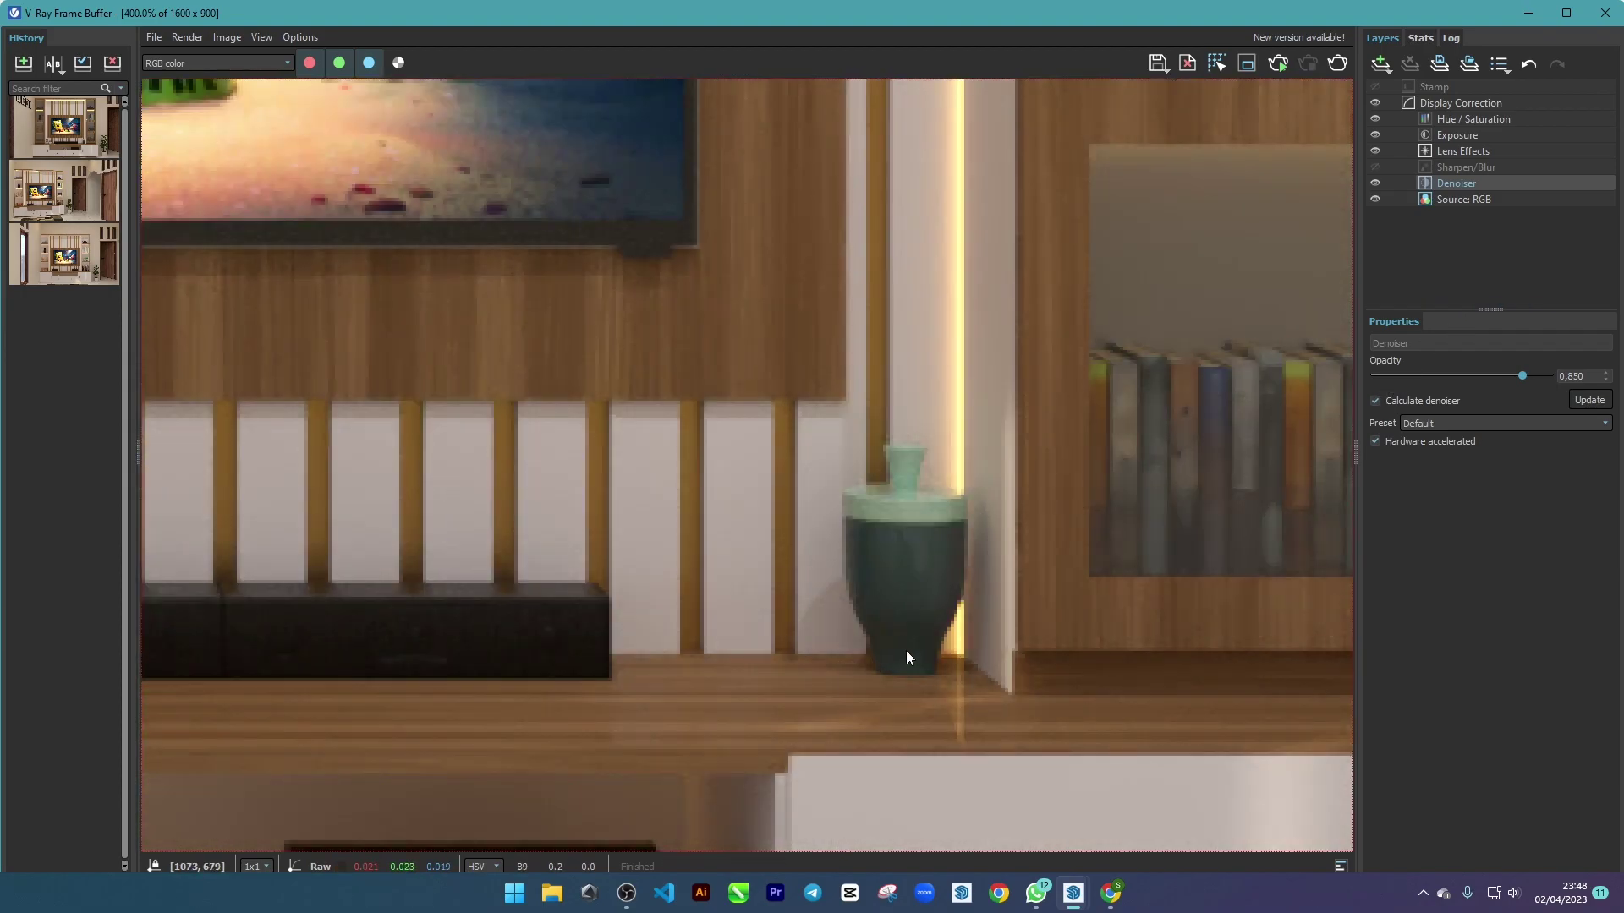
scroll(831, 698, "down", 2)
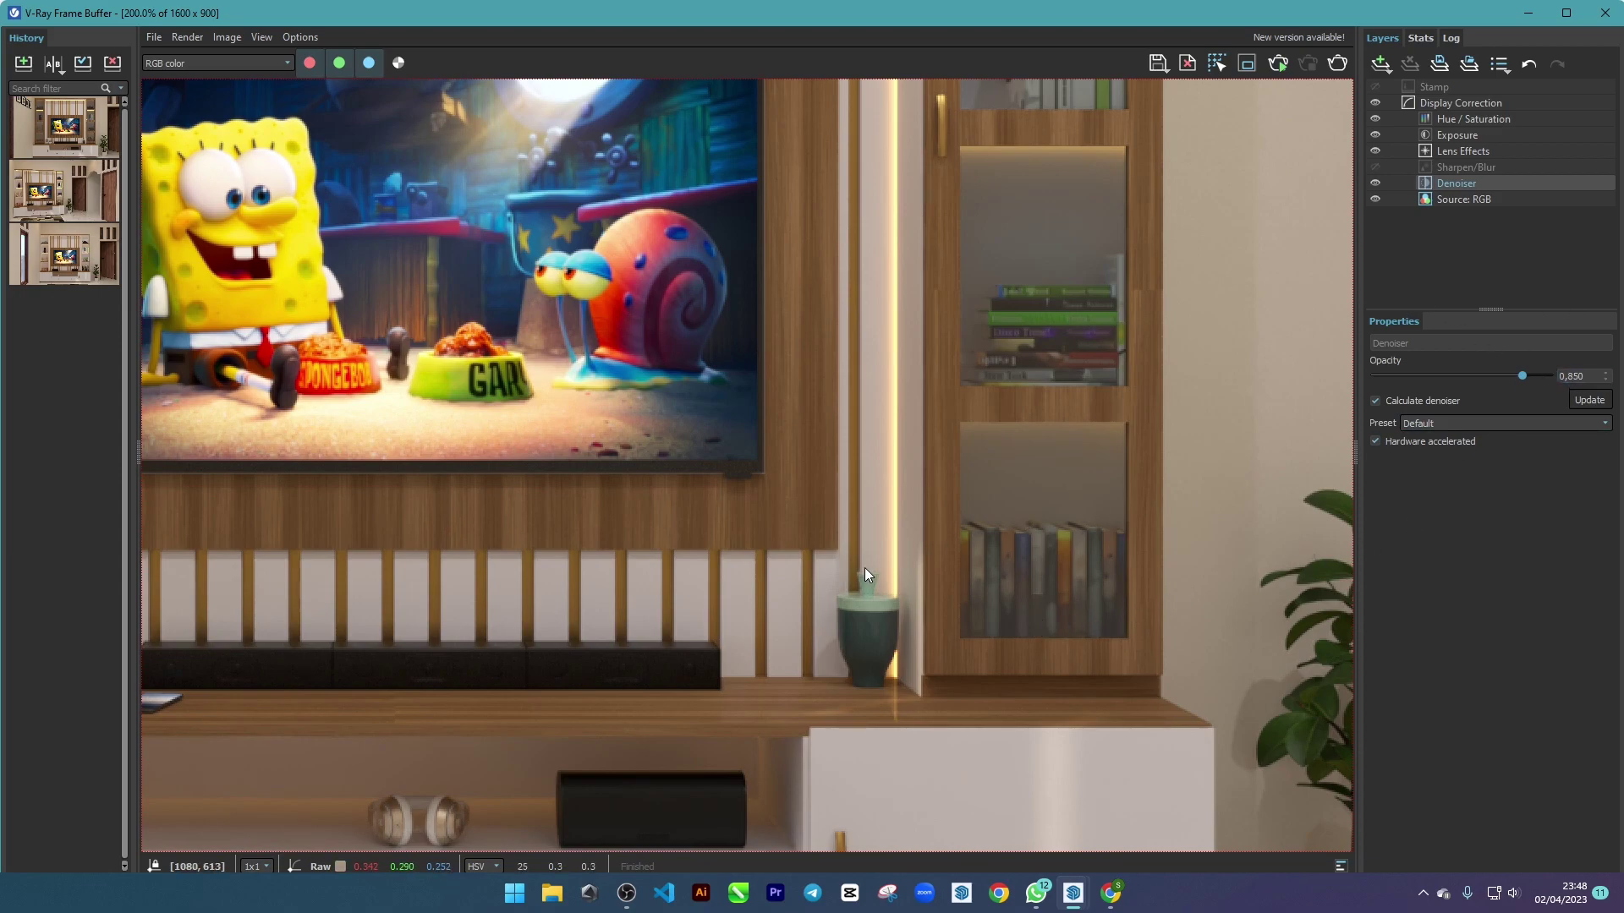
scroll(865, 566, "down", 2)
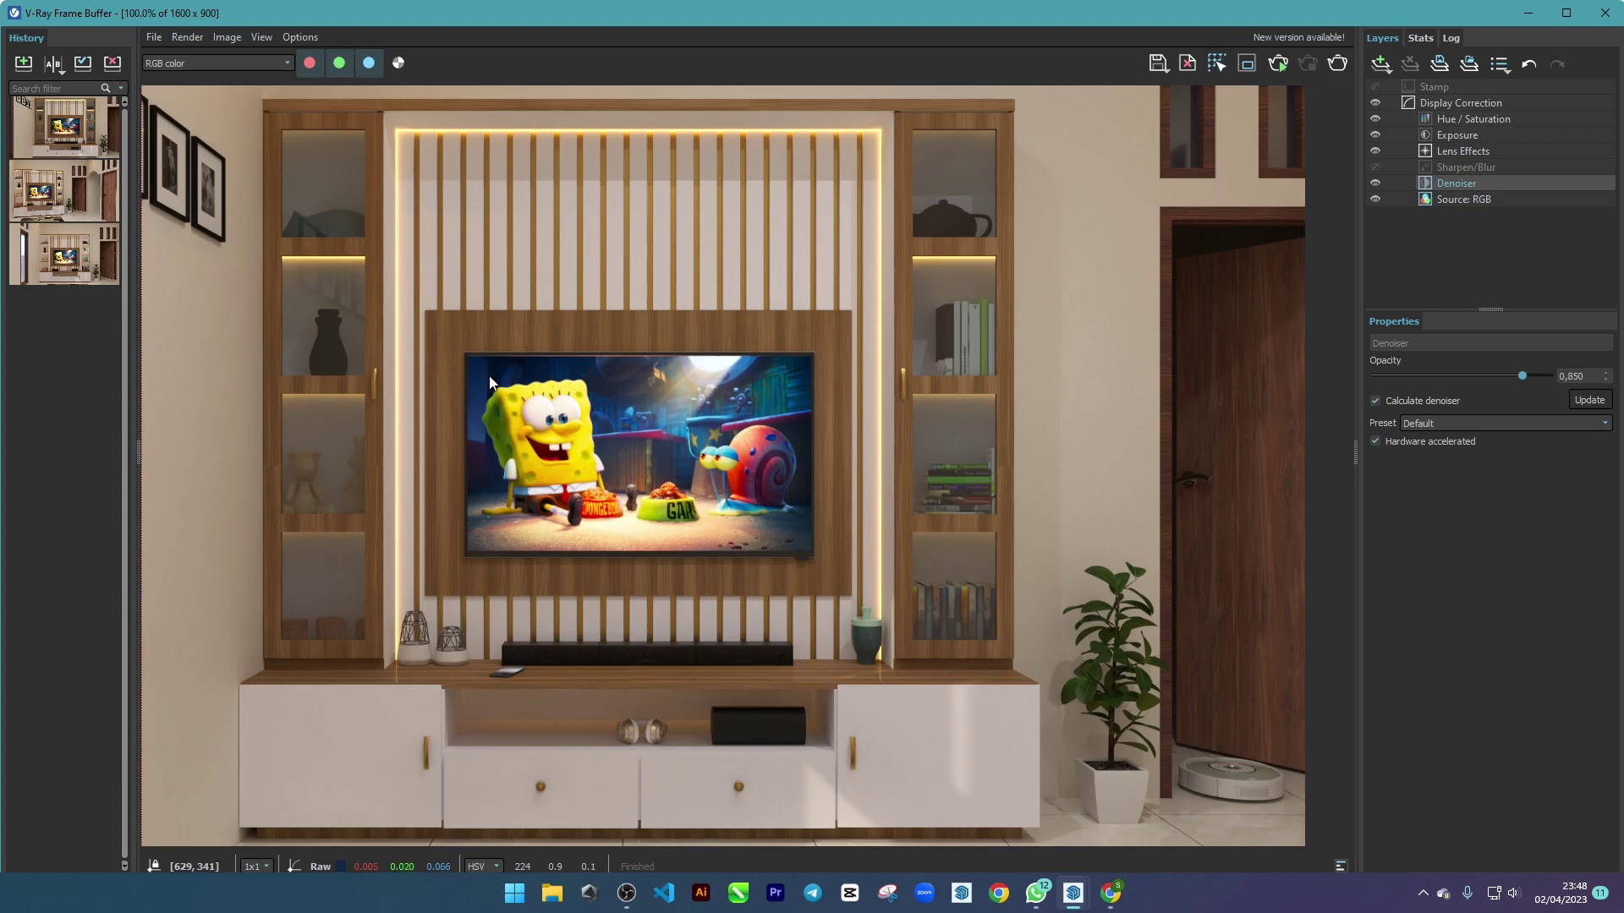
scroll(919, 457, "down", 1)
scroll(812, 457, "up", 1)
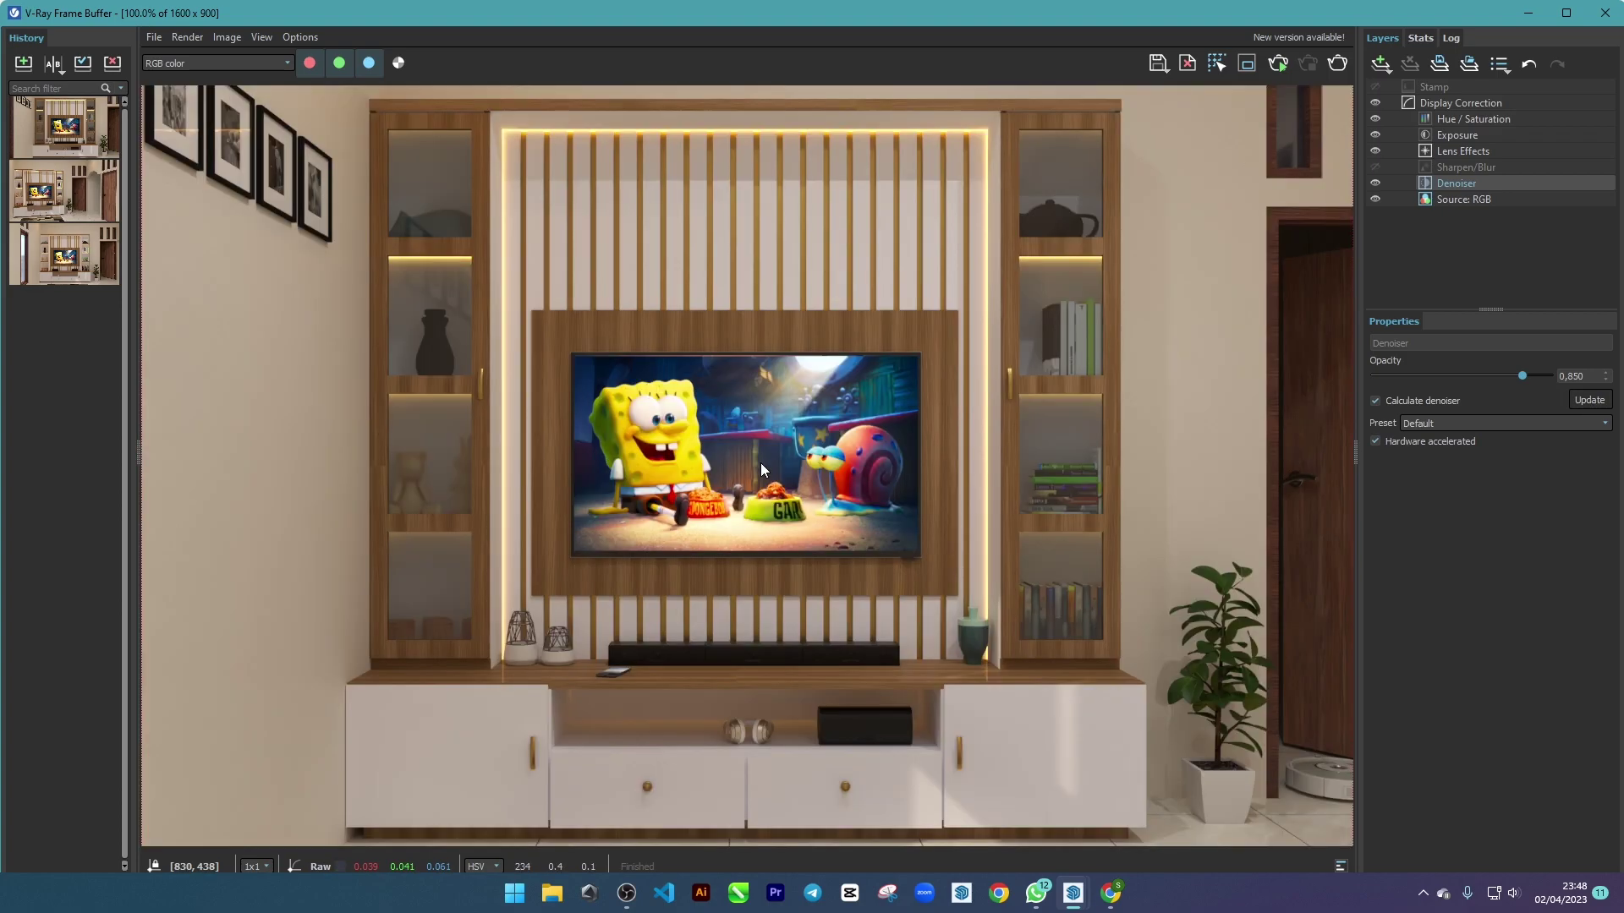
left_click(625, 893)
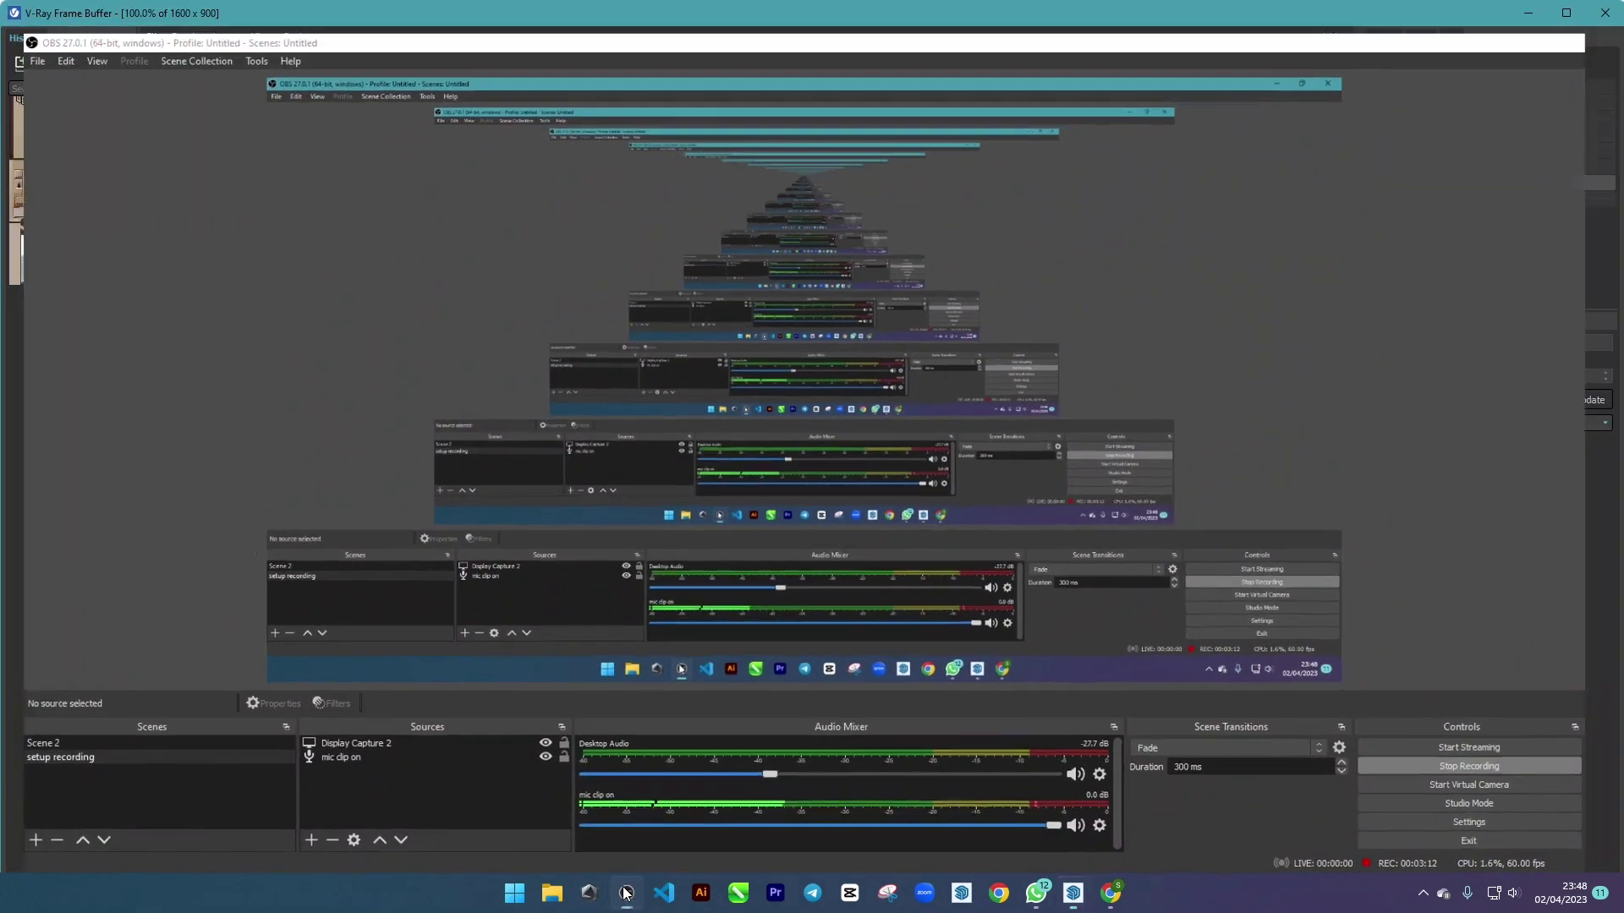
left_click(626, 893)
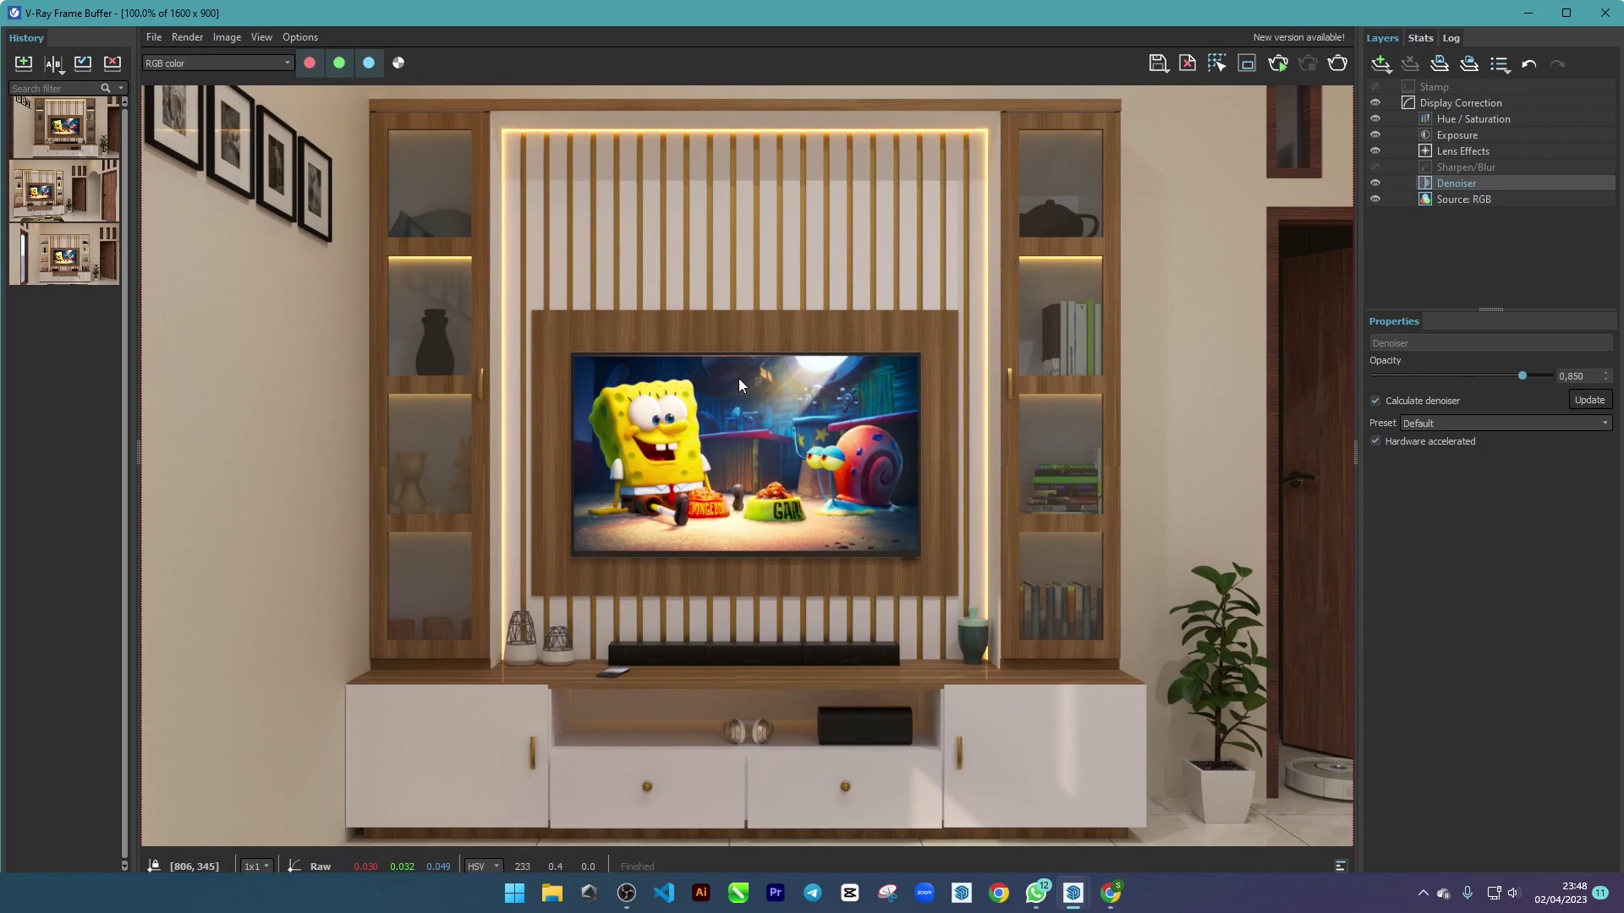
- In the Lens Effects layer, expand the lens scratches settings and set both density and length to 50
left_click(1455, 154)
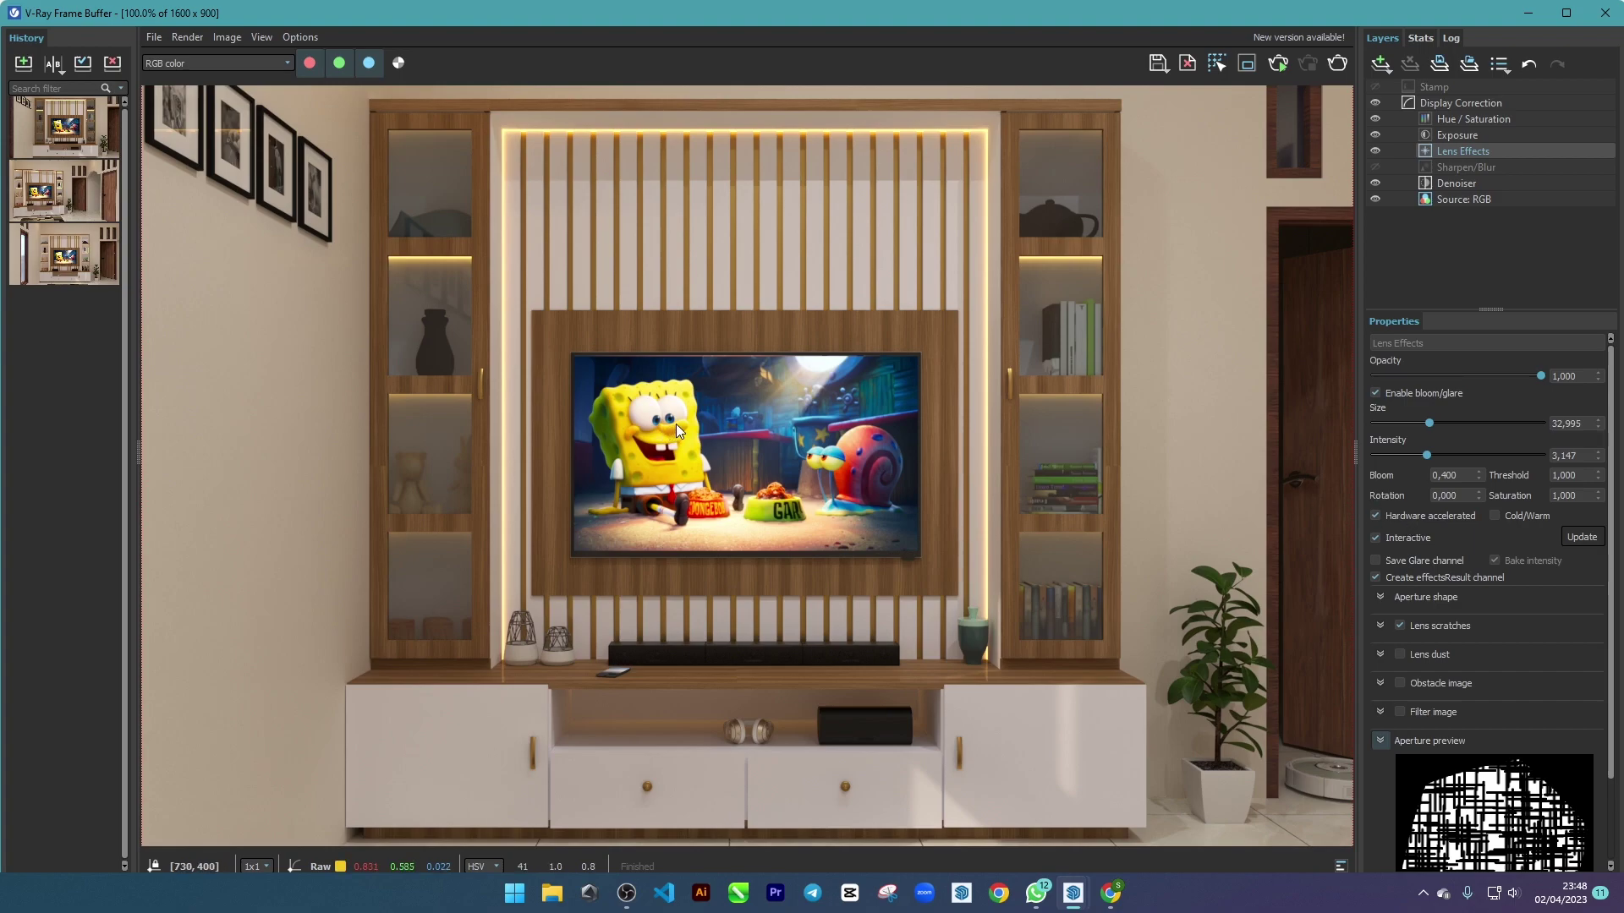
scroll(676, 423, "down", 3)
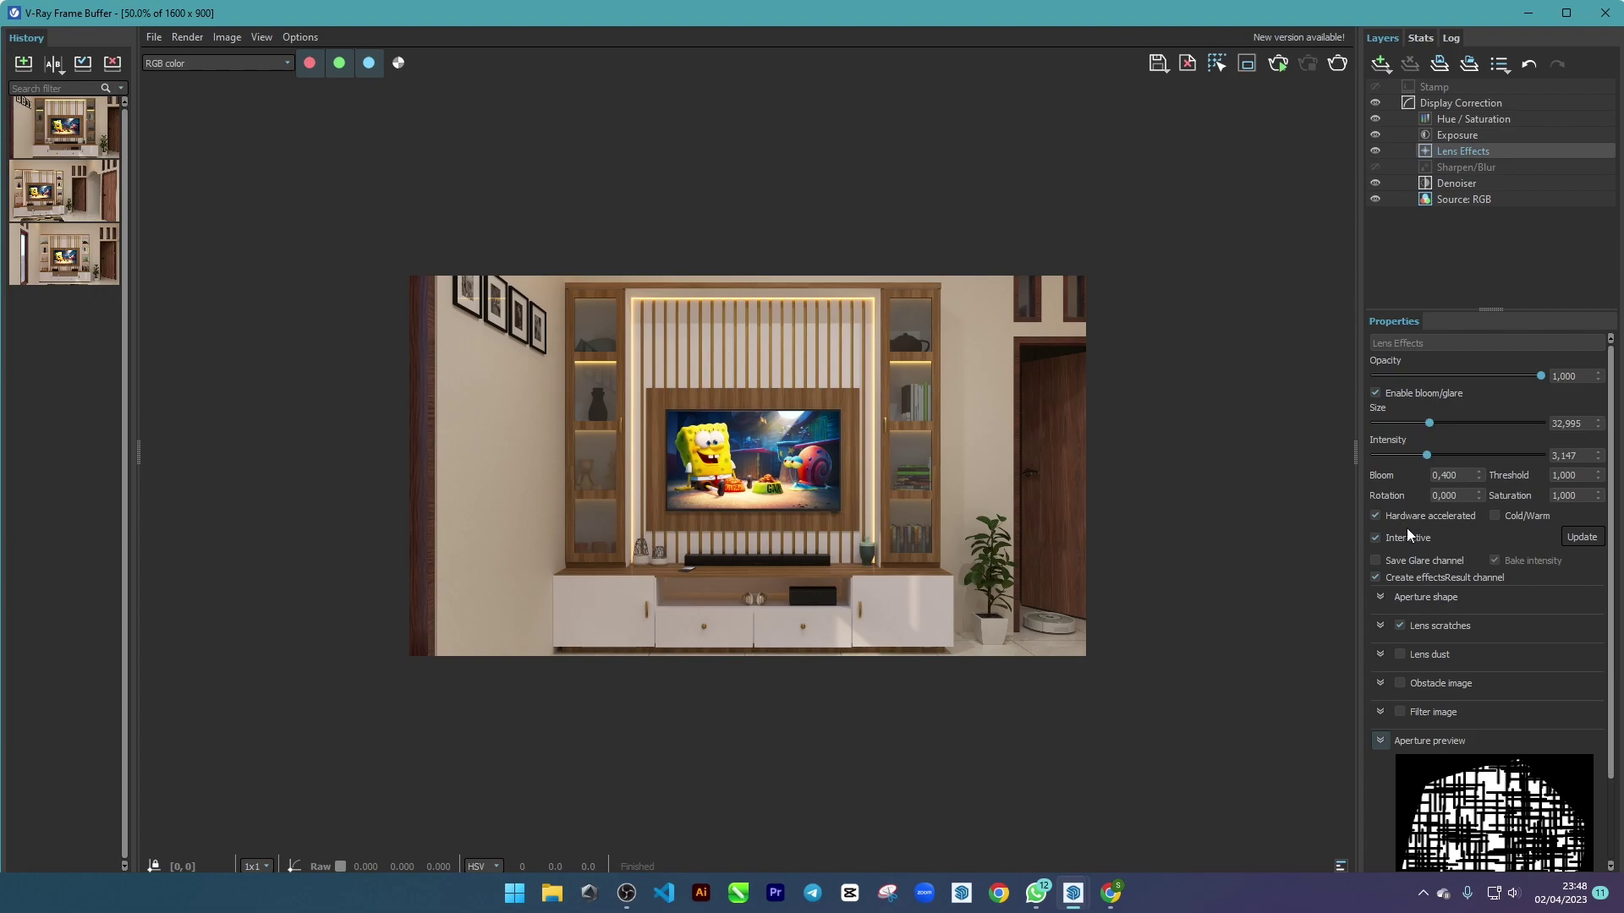
left_click(1380, 627)
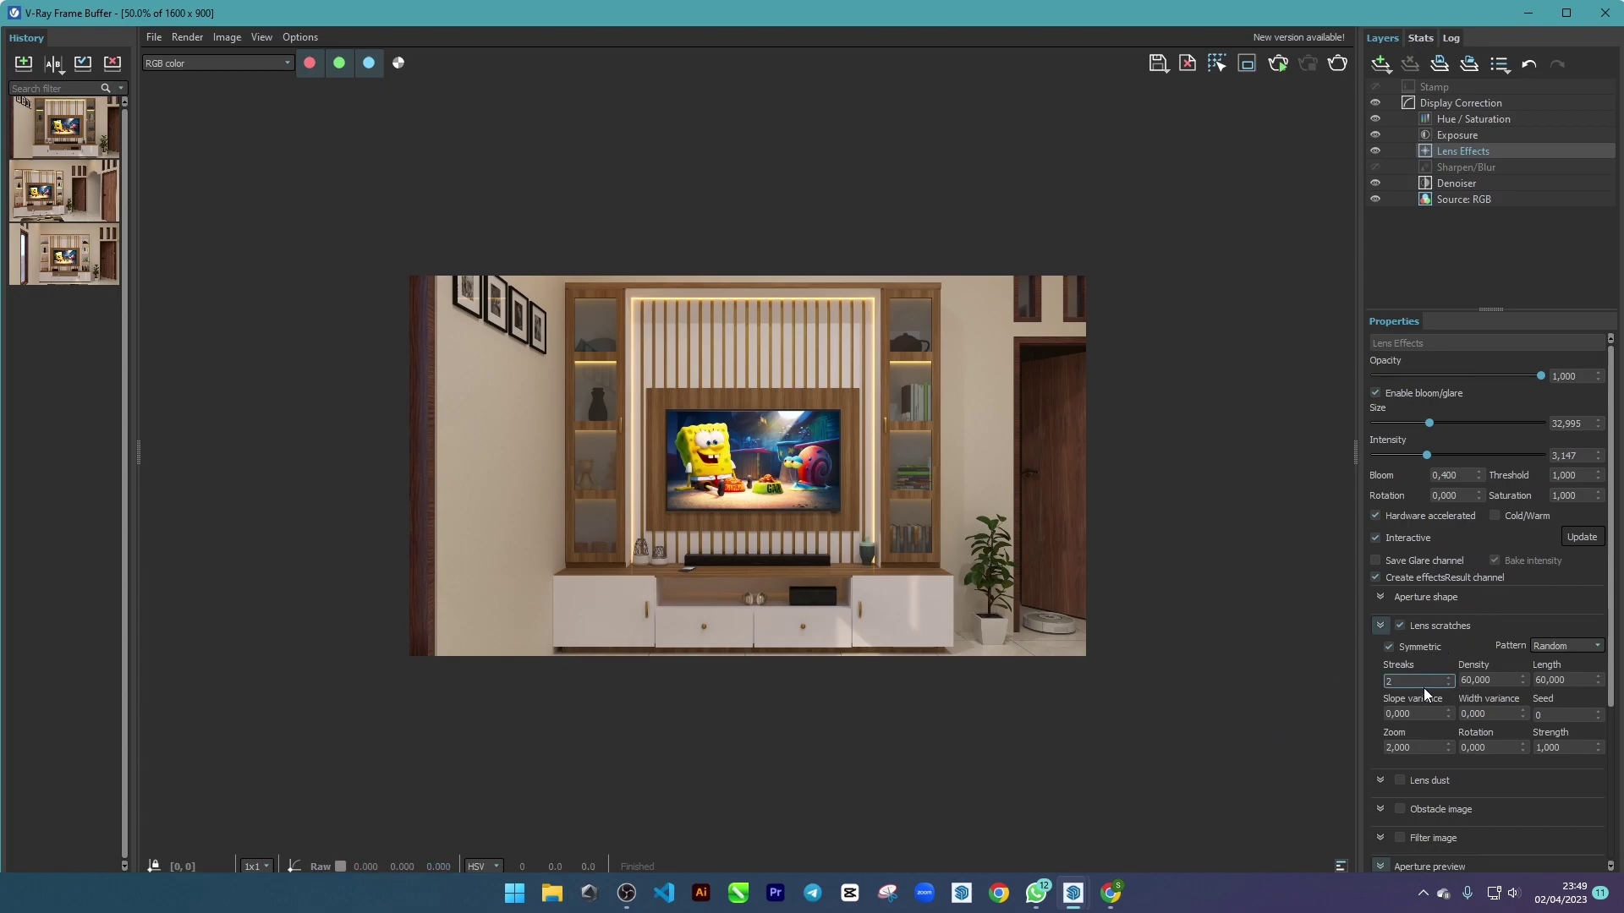
left_click(1463, 680)
left_click(1538, 681)
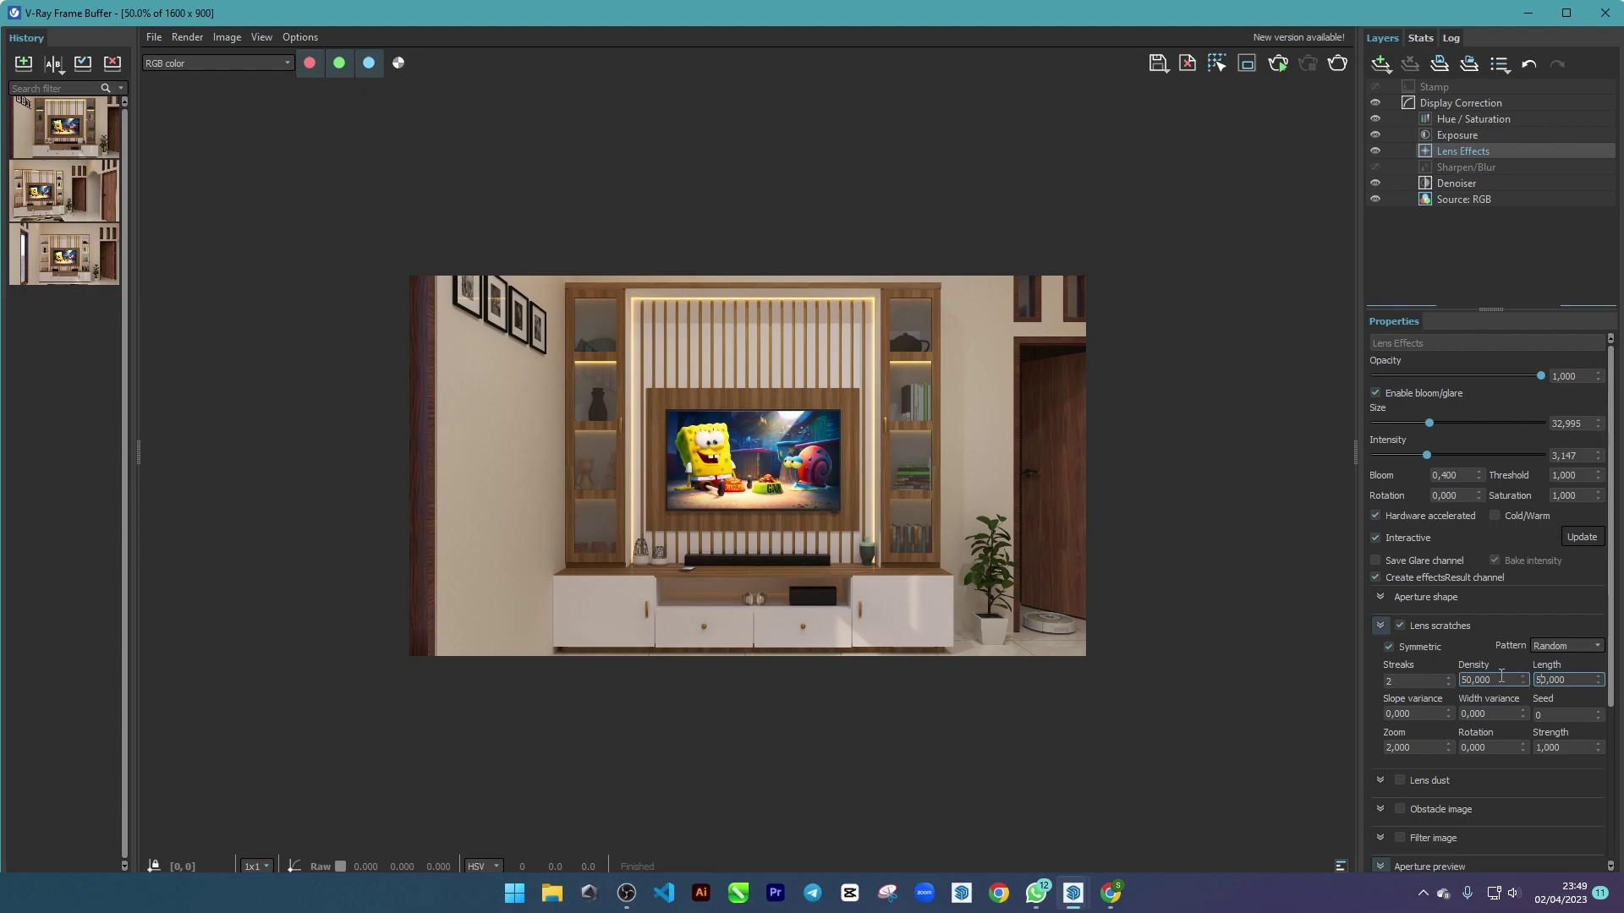
- Switch to the SketchUp model and look around at the ceiling lights above the TV cabinet
left_click(1525, 13)
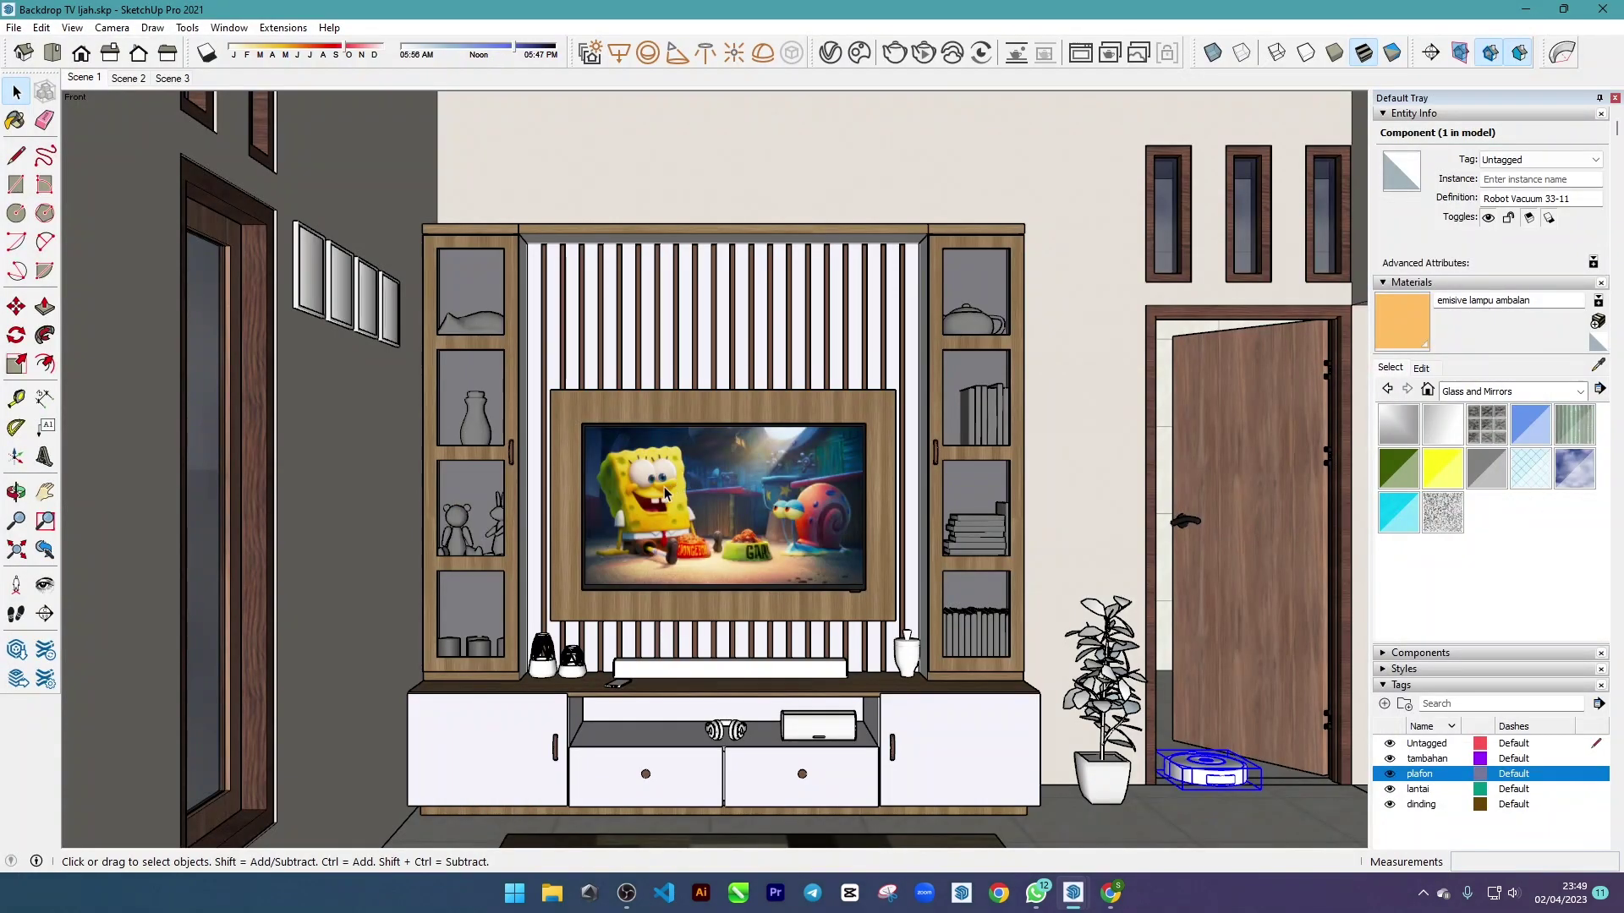
key("shift+l")
left_click_drag(711, 572, 434, 445)
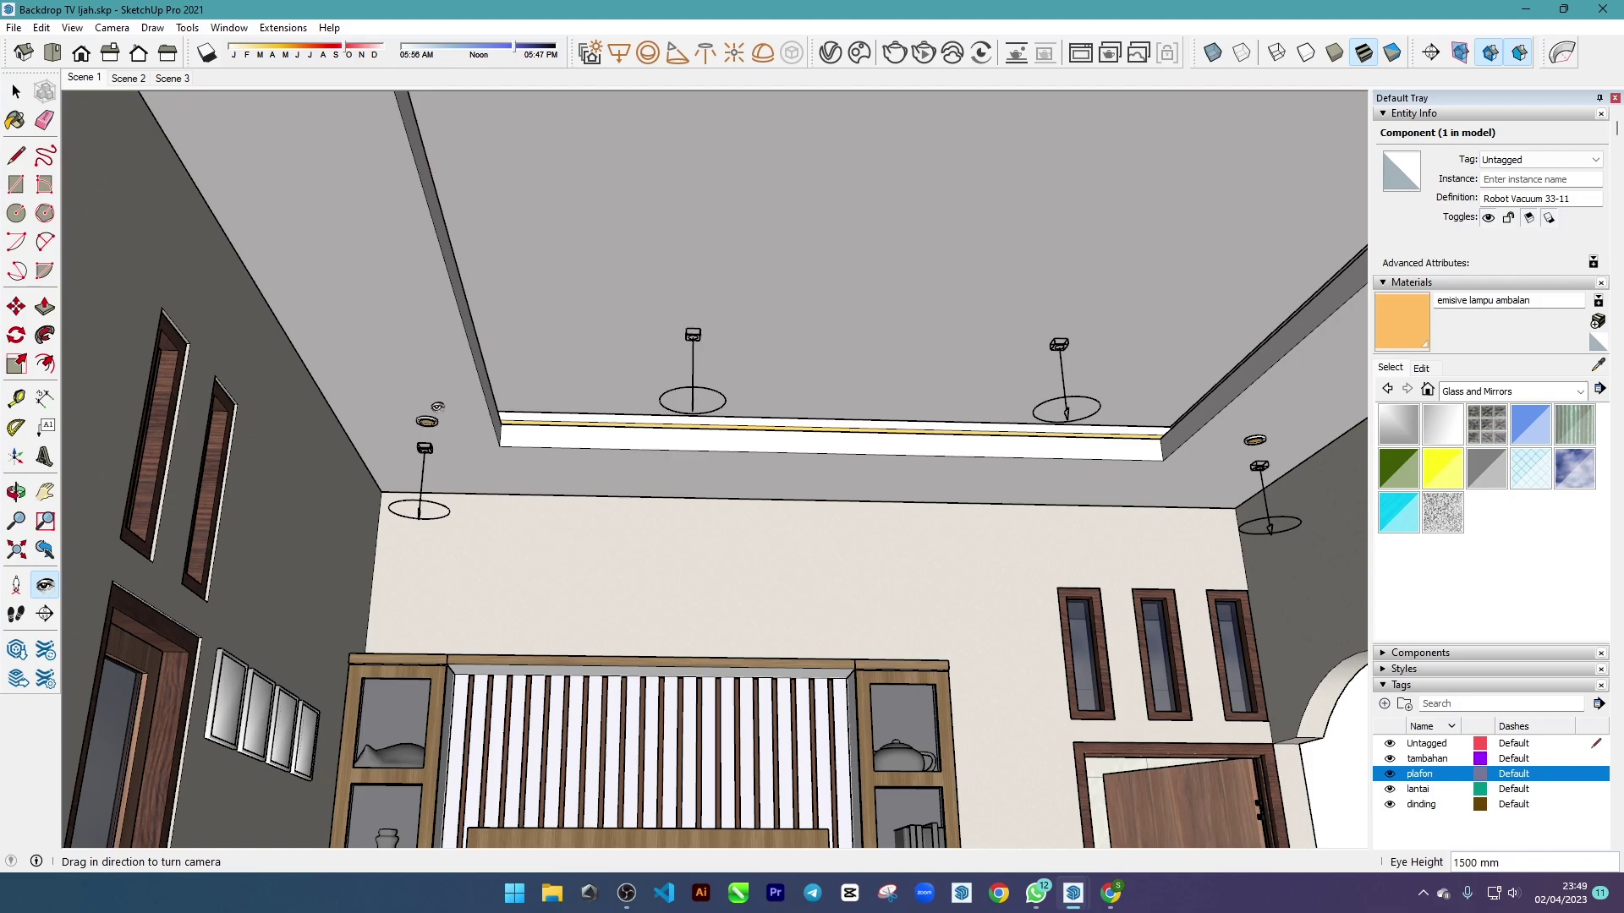
left_click_drag(414, 446, 658, 482)
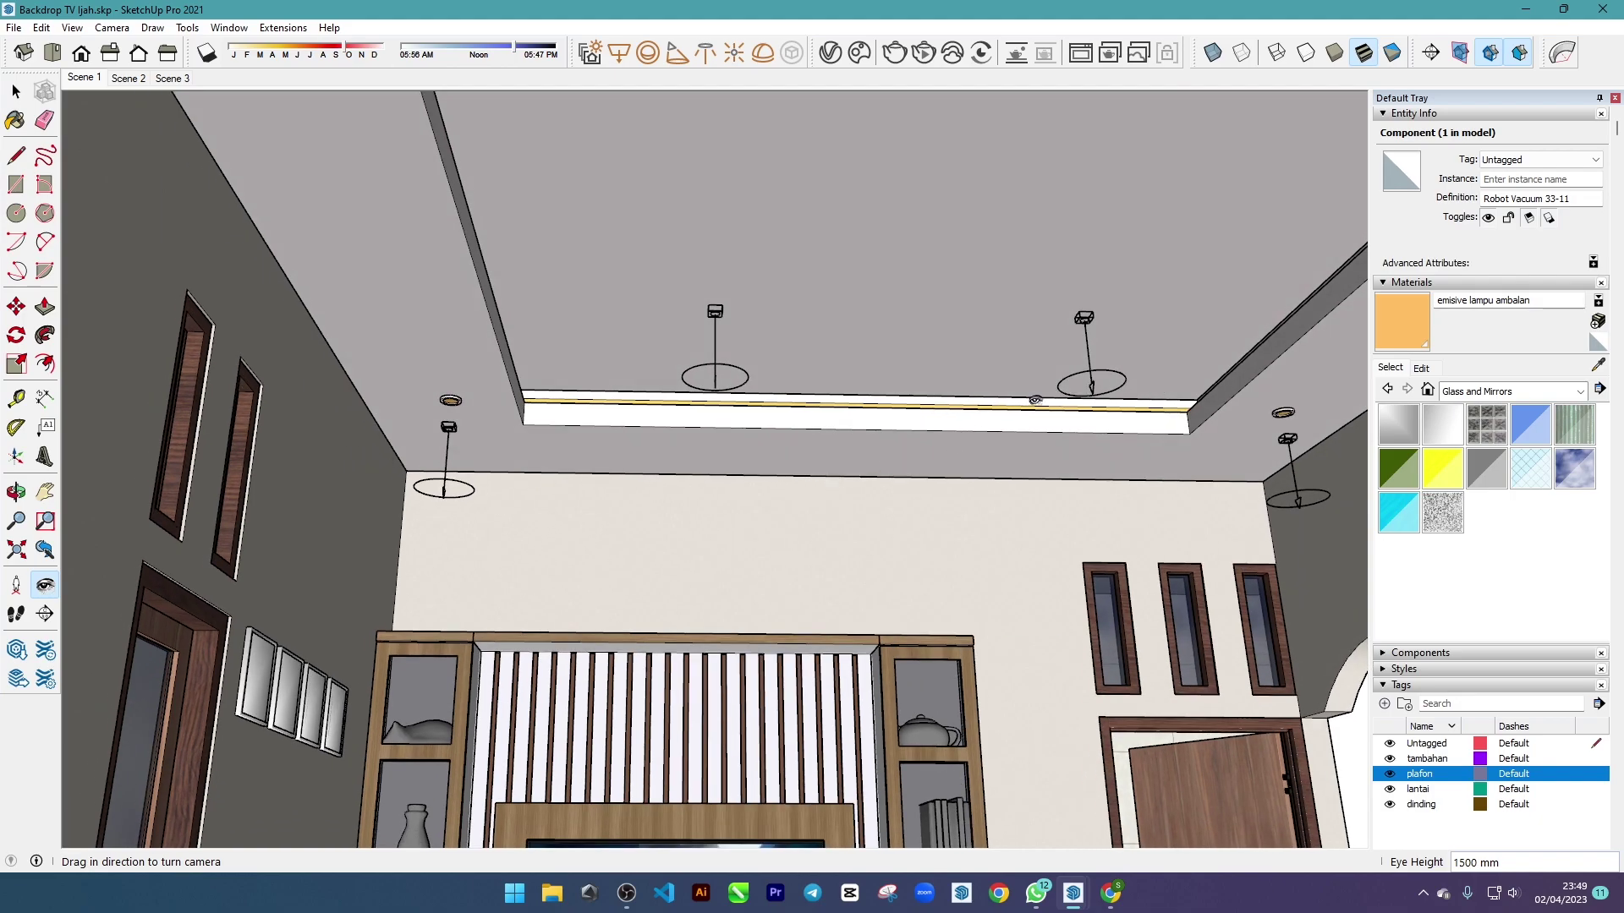
left_click_drag(1035, 402, 268, 378)
- Restore the Scene 3 view of the TV cabinet and bring back the V-Ray Frame Buffer
left_click(170, 79)
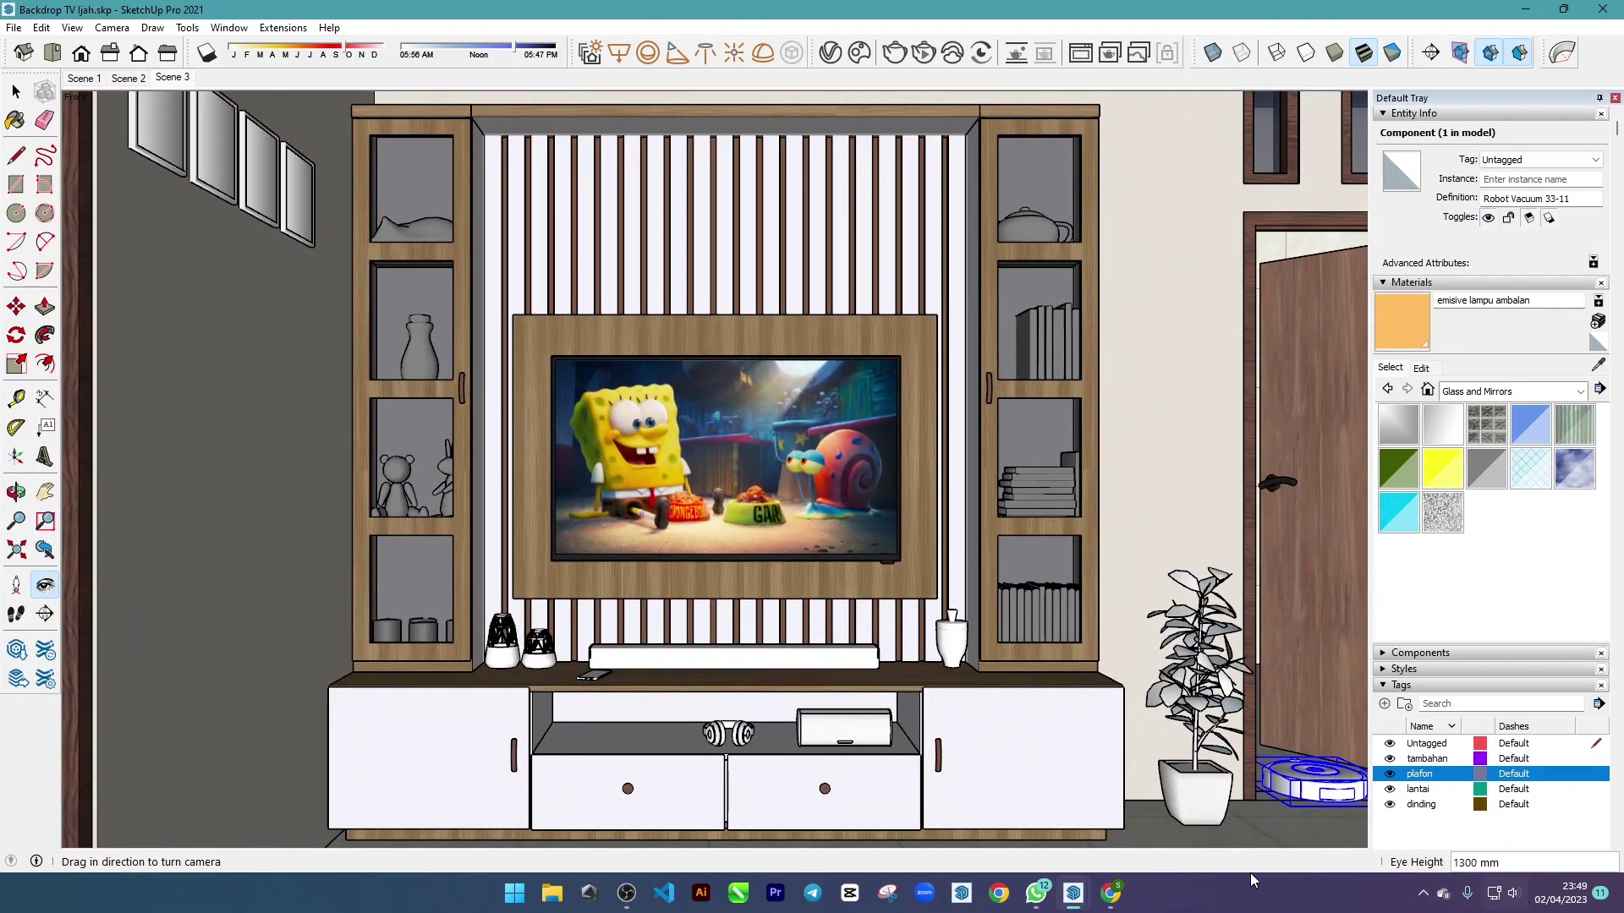
mouse_move(1073, 892)
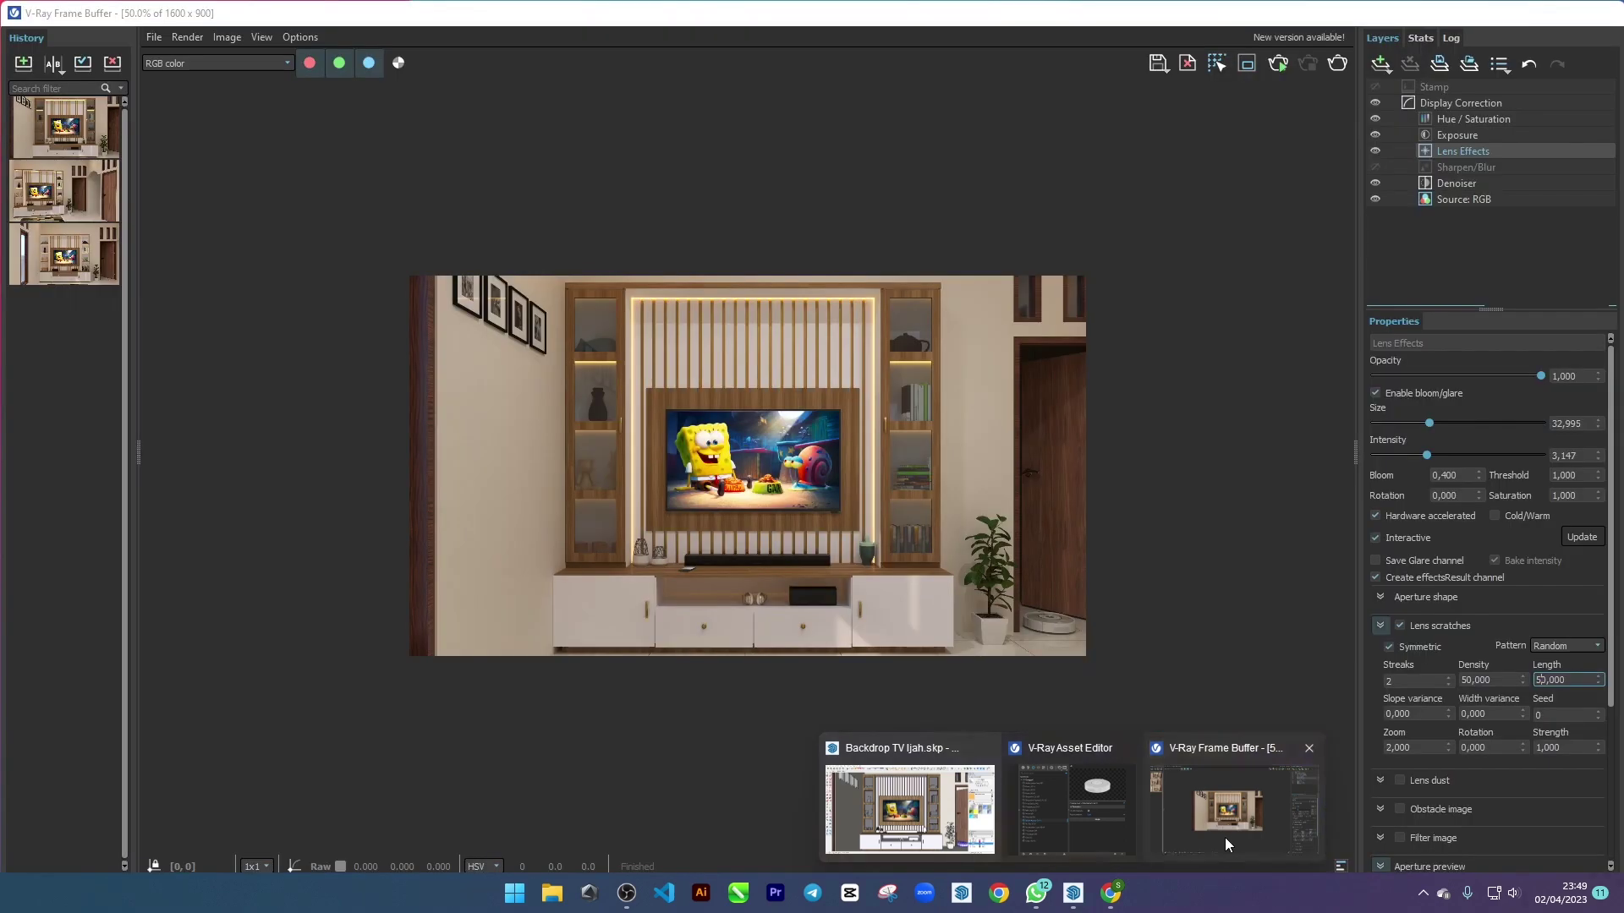
left_click(1225, 837)
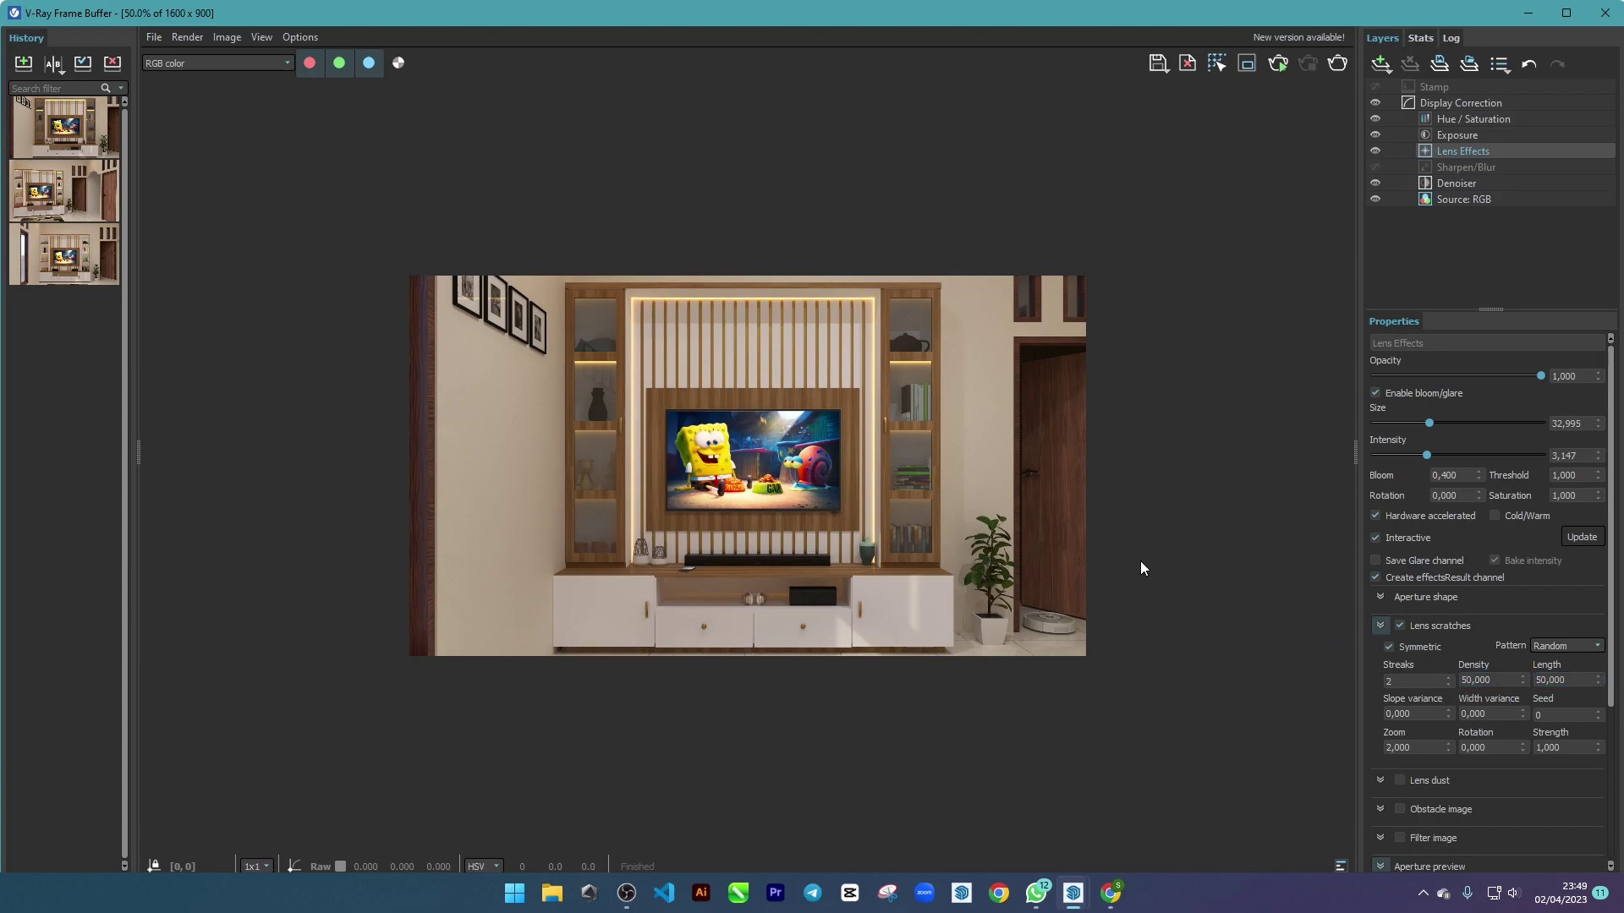
- Reduce the Lens Effects bloom/glare size to 25.888 and its intensity to 1.218
double_click(688, 480)
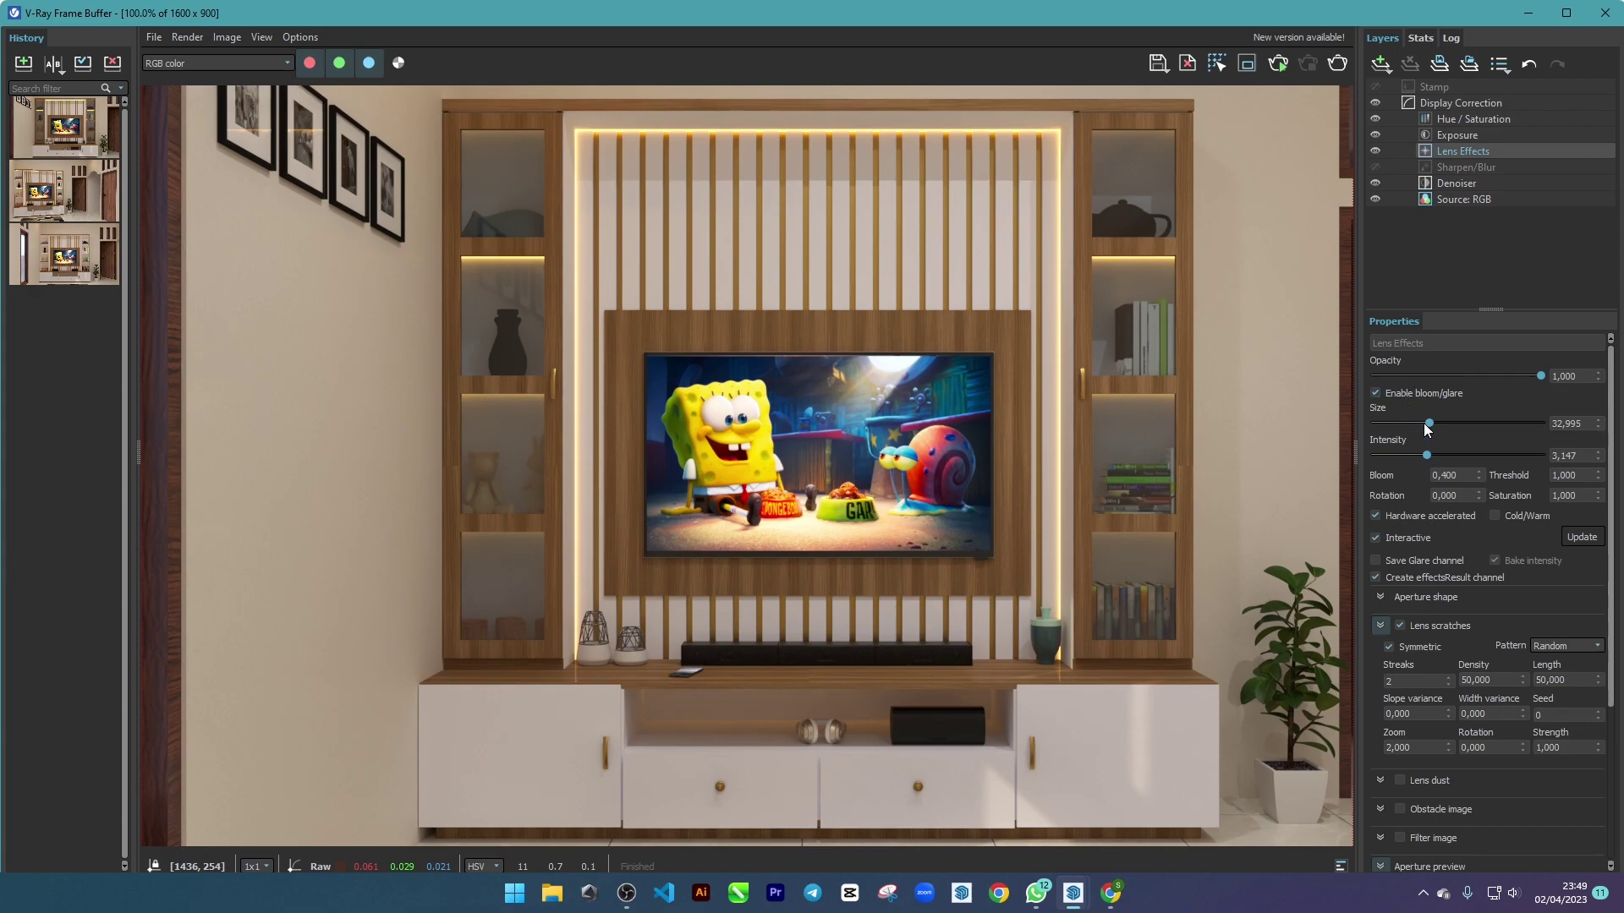
left_click_drag(1425, 457, 1401, 456)
left_click(1394, 451)
left_click_drag(1424, 425, 1418, 421)
scroll(723, 388, "down", 1)
scroll(824, 409, "up", 1)
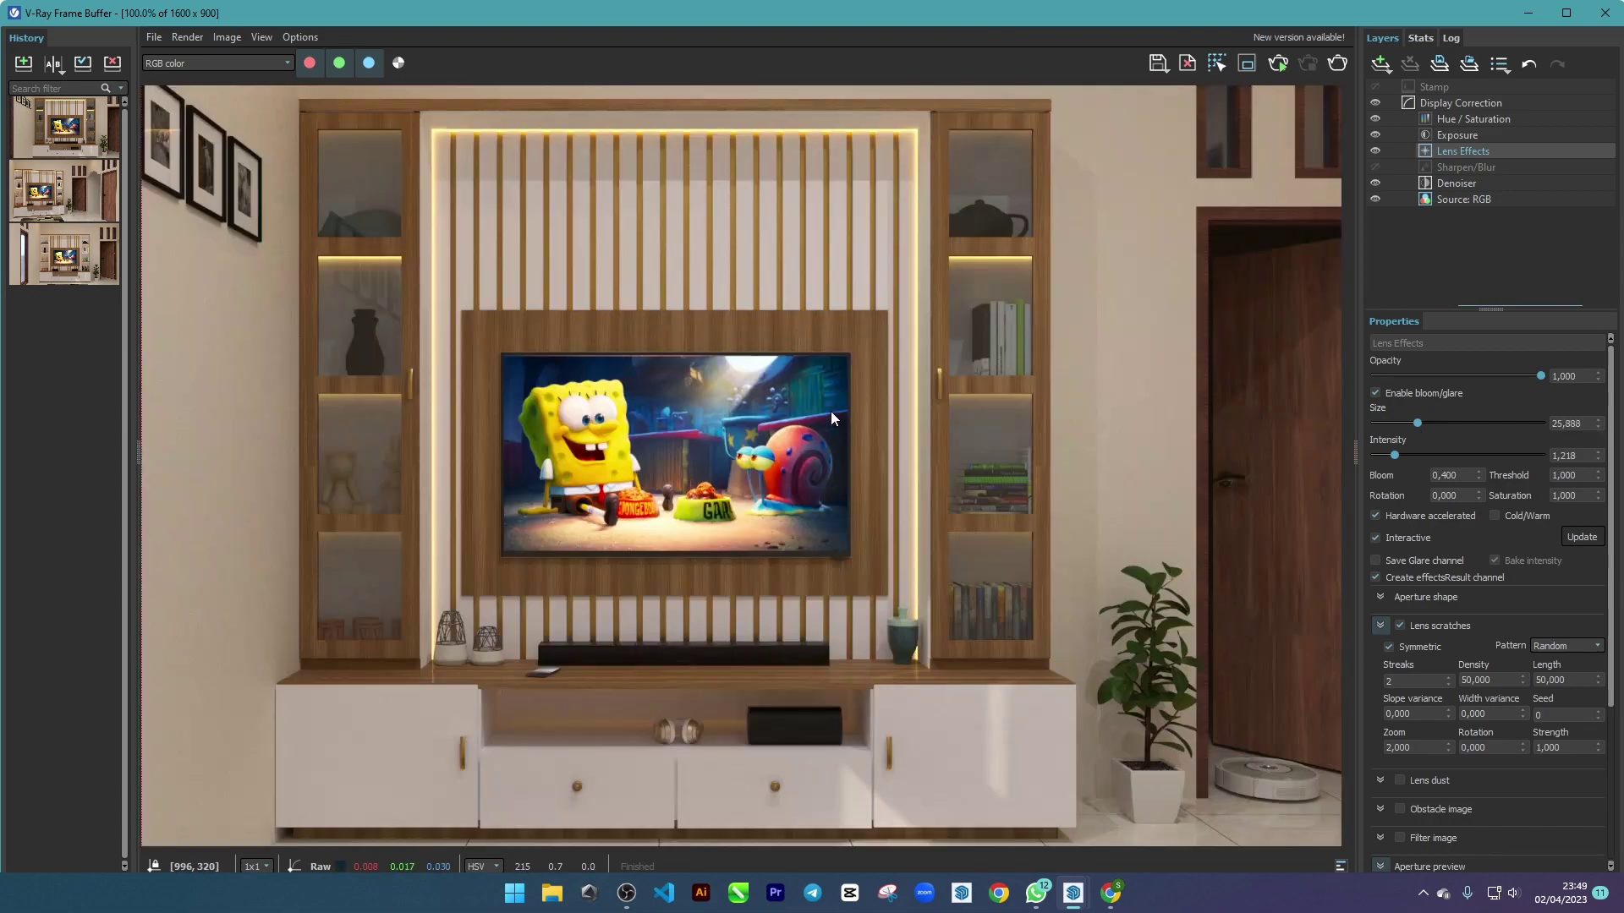
- Open the Exposure layer's properties, set exposure to 0.194 and inspect the LED strips around the slatted TV panel
left_click(1452, 134)
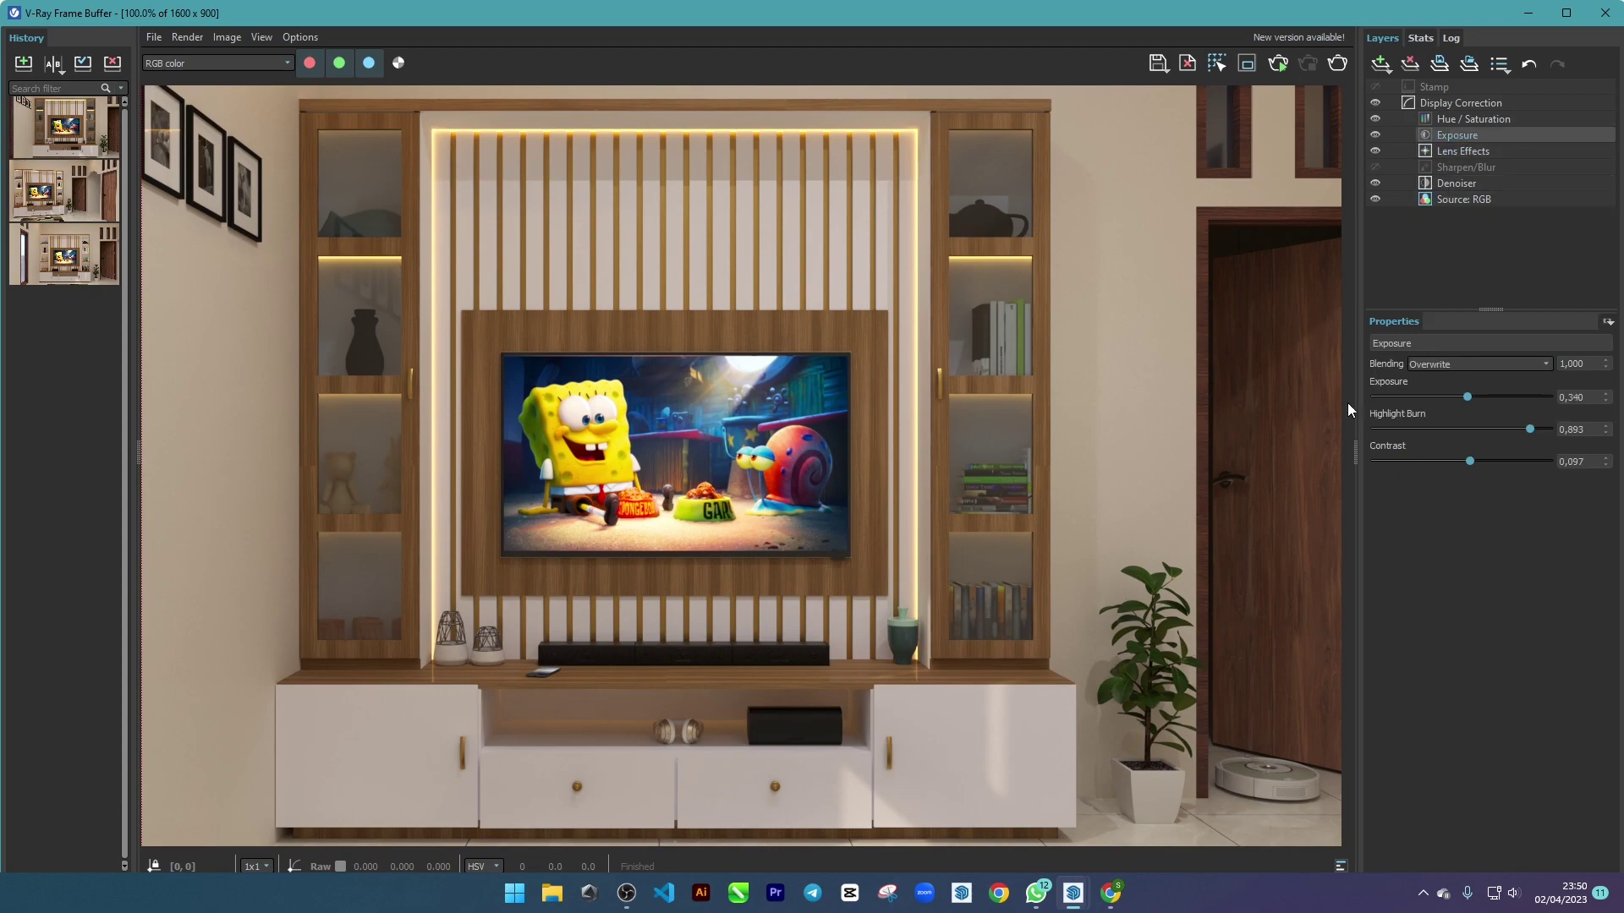
scroll(713, 481, "down", 1)
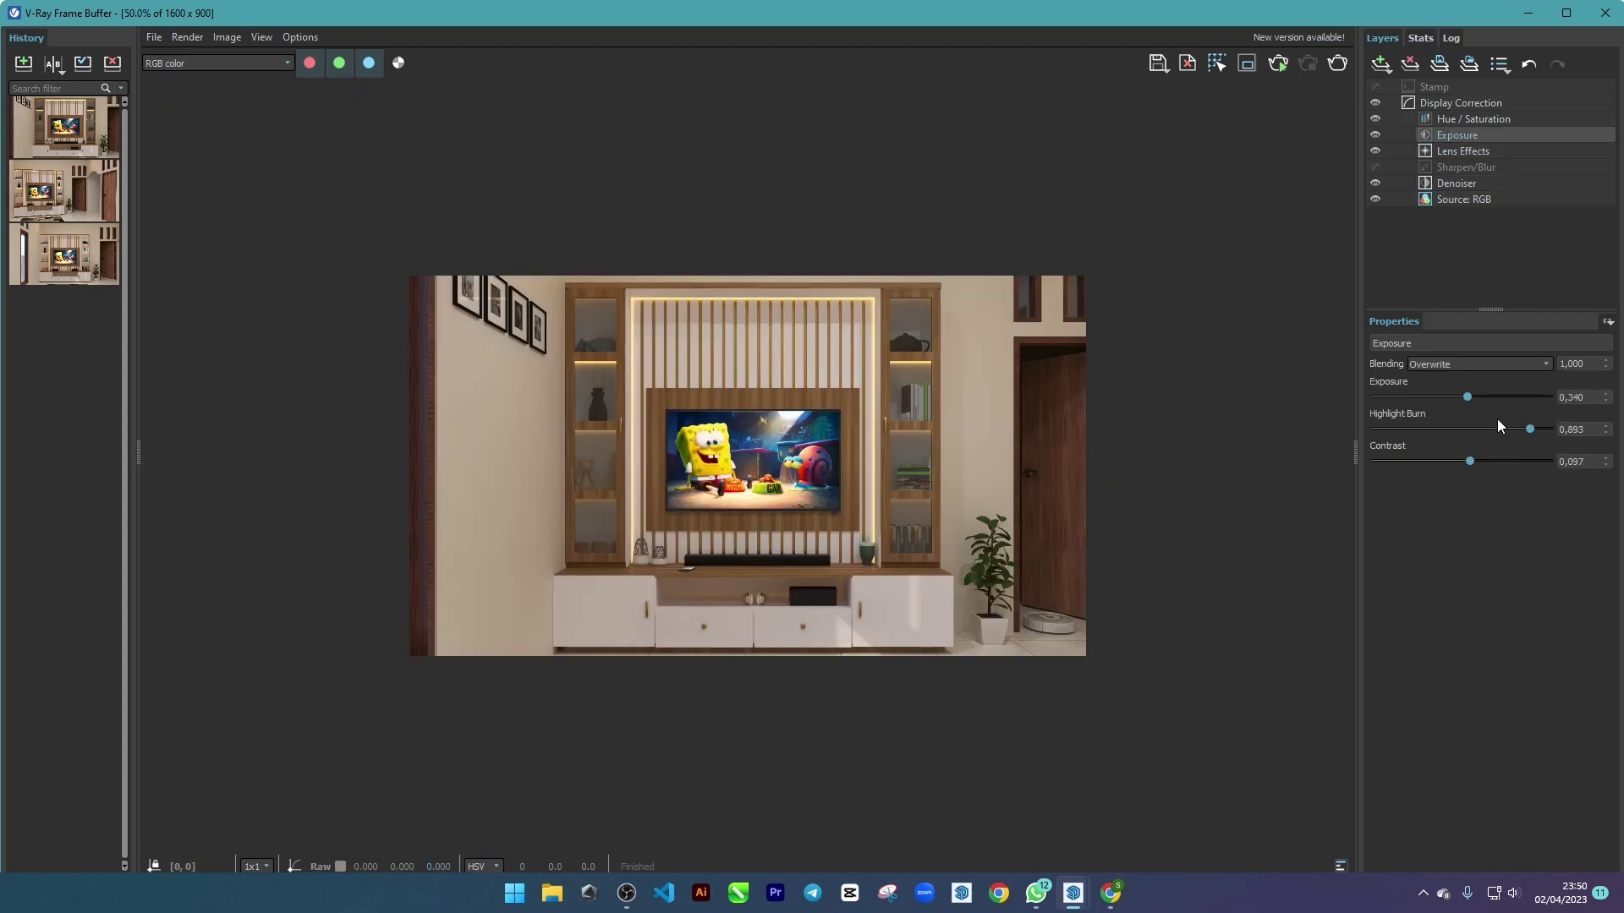
mouse_move(1468, 398)
left_mouse_down()
mouse_move(1539, 397)
mouse_move(1386, 397)
mouse_move(1485, 398)
mouse_move(1465, 397)
left_mouse_up()
left_click_drag(1465, 398, 1464, 398)
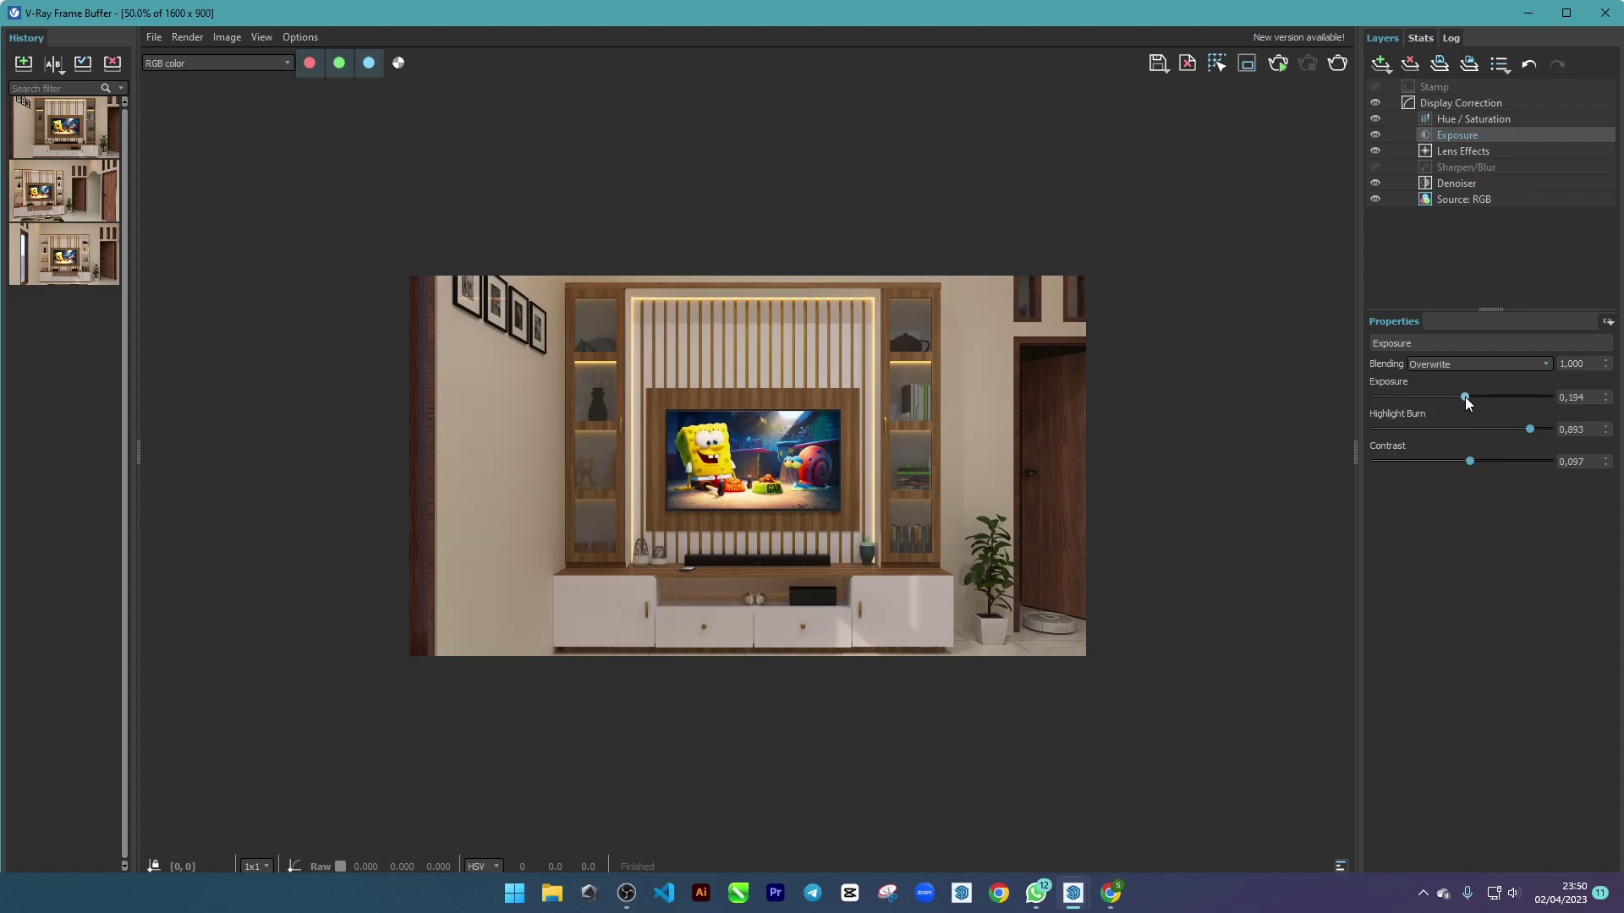
scroll(672, 499, "up", 1)
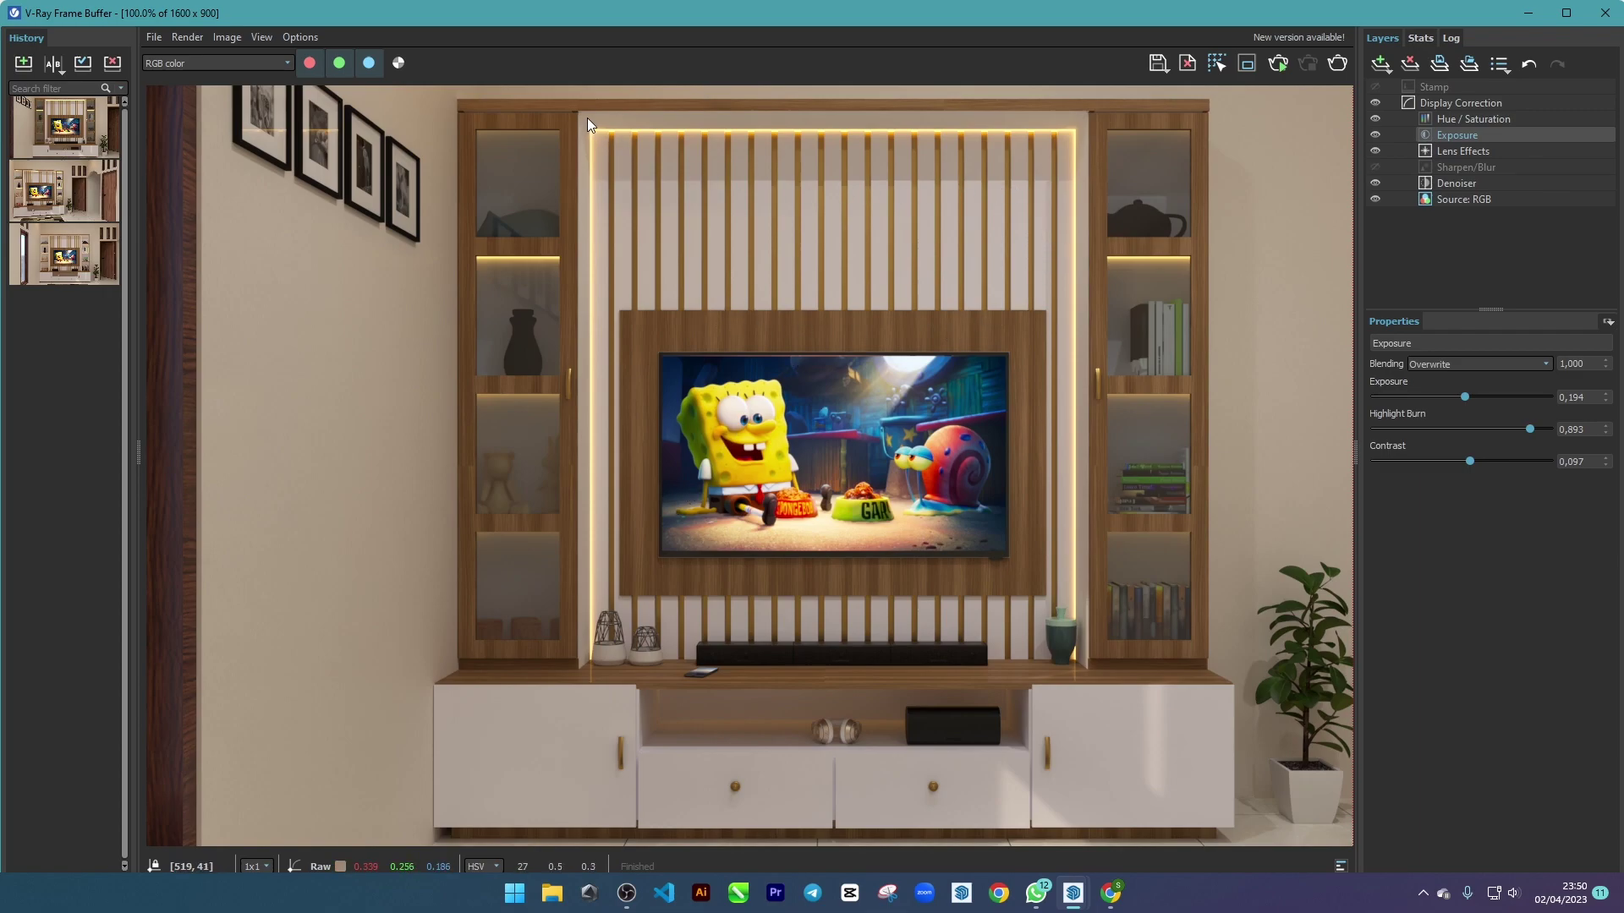
scroll(1105, 123, "up", 2)
scroll(1049, 211, "down", 1)
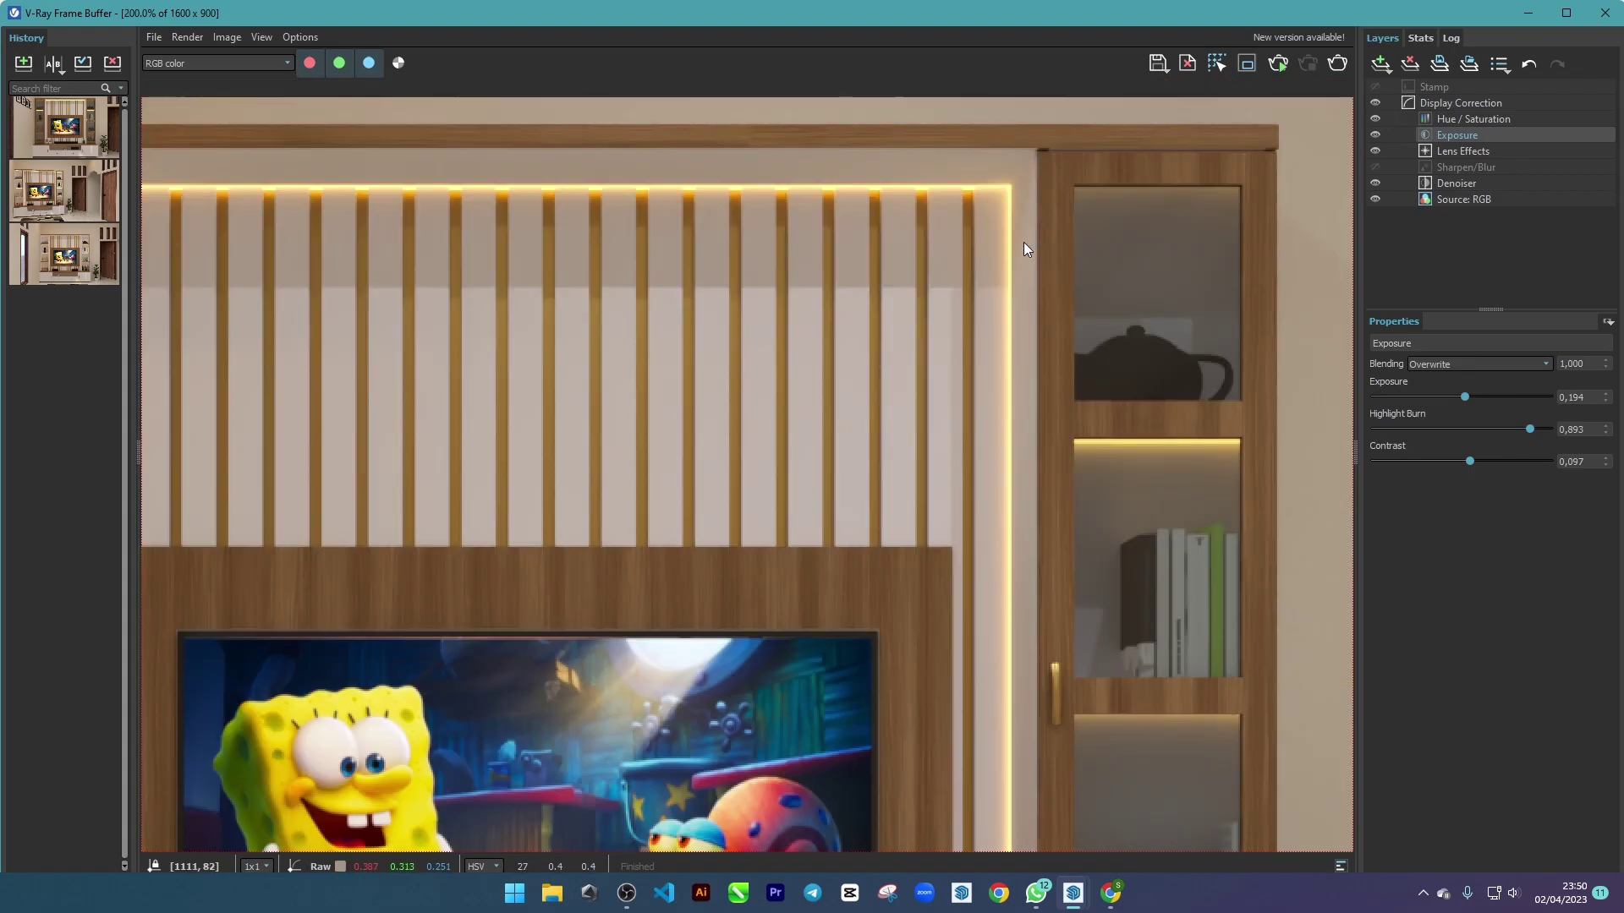
scroll(931, 285, "down", 2)
scroll(710, 450, "up", 1)
scroll(711, 449, "down", 1)
scroll(721, 442, "up", 1)
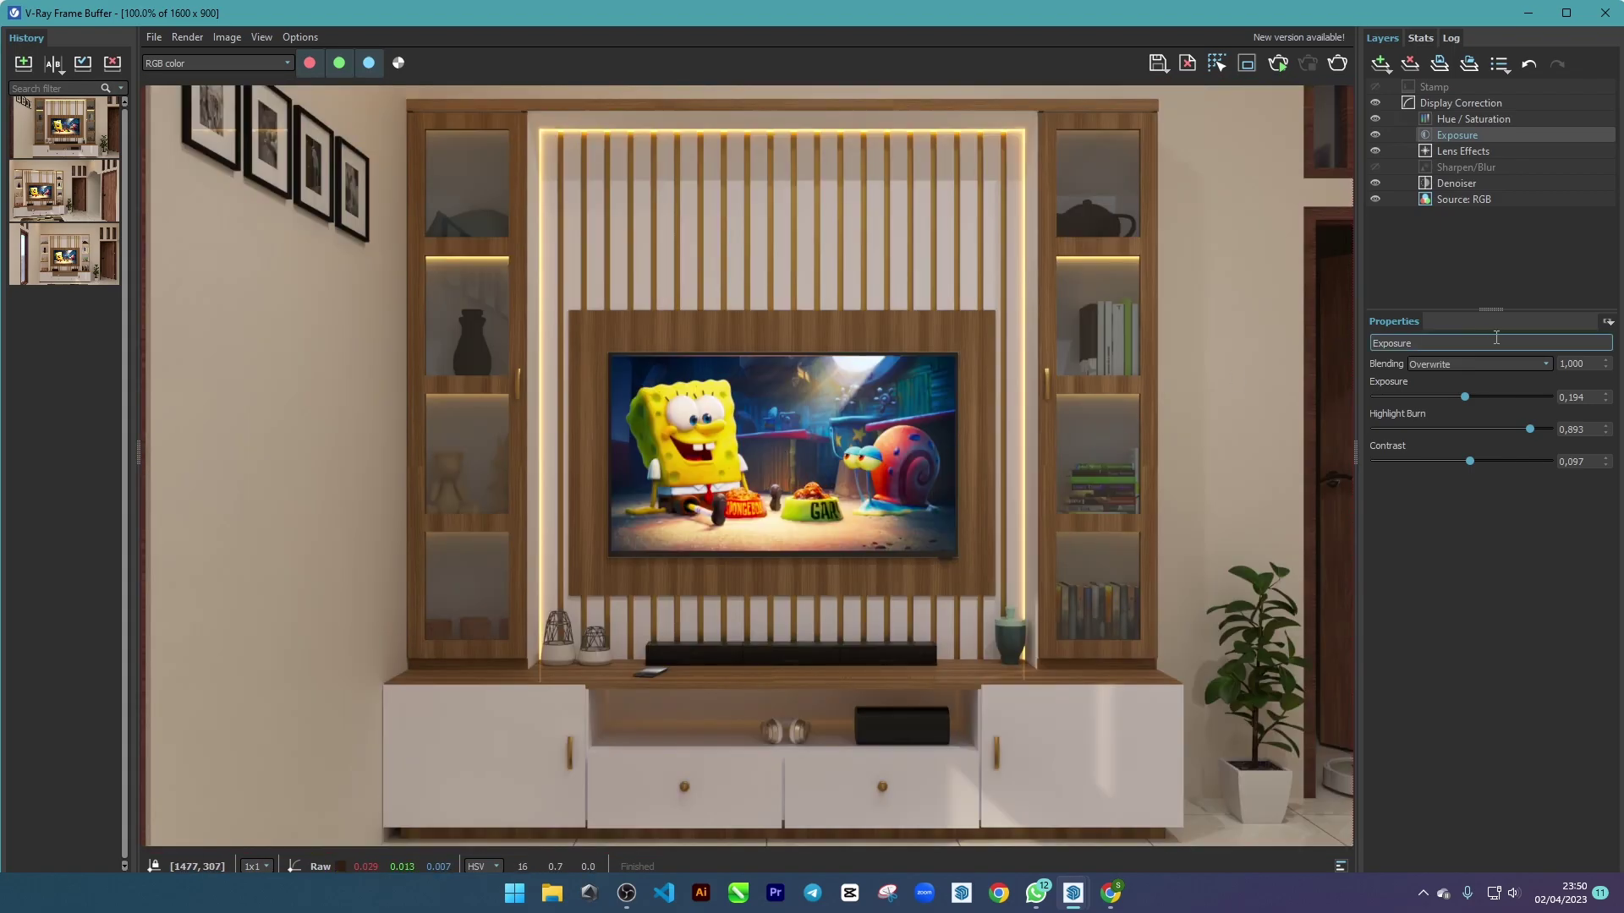
- Try a darker exposure of -0.291, settle on 0.049 and check the TV screen and cabinet in the render
left_click_drag(1464, 393, 1458, 394)
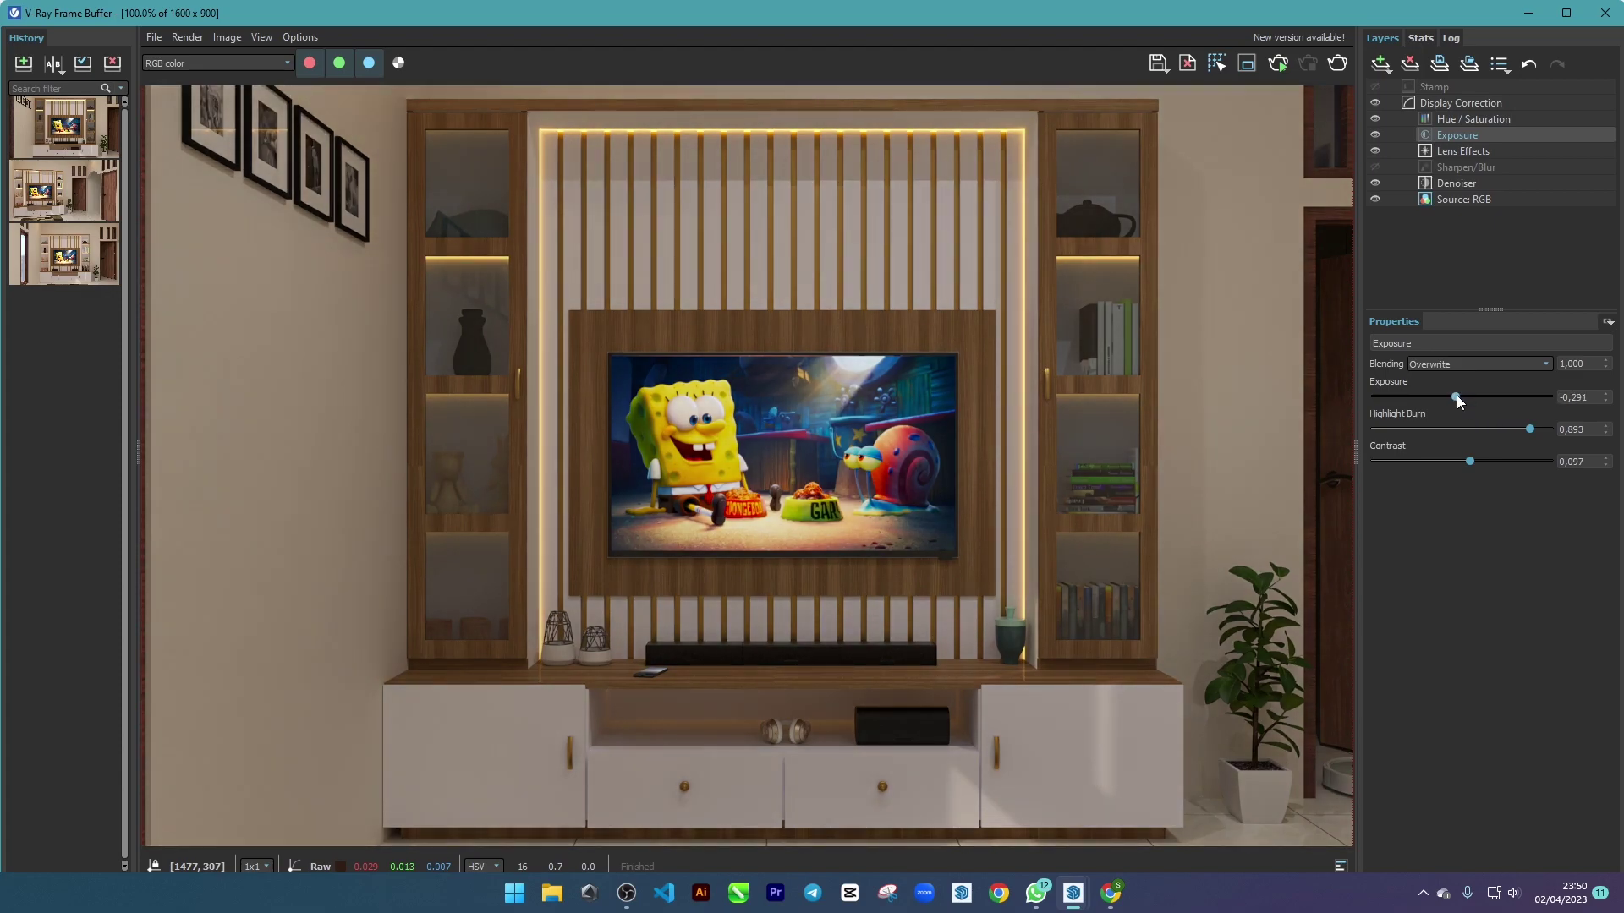
scroll(1016, 414, "down", 1)
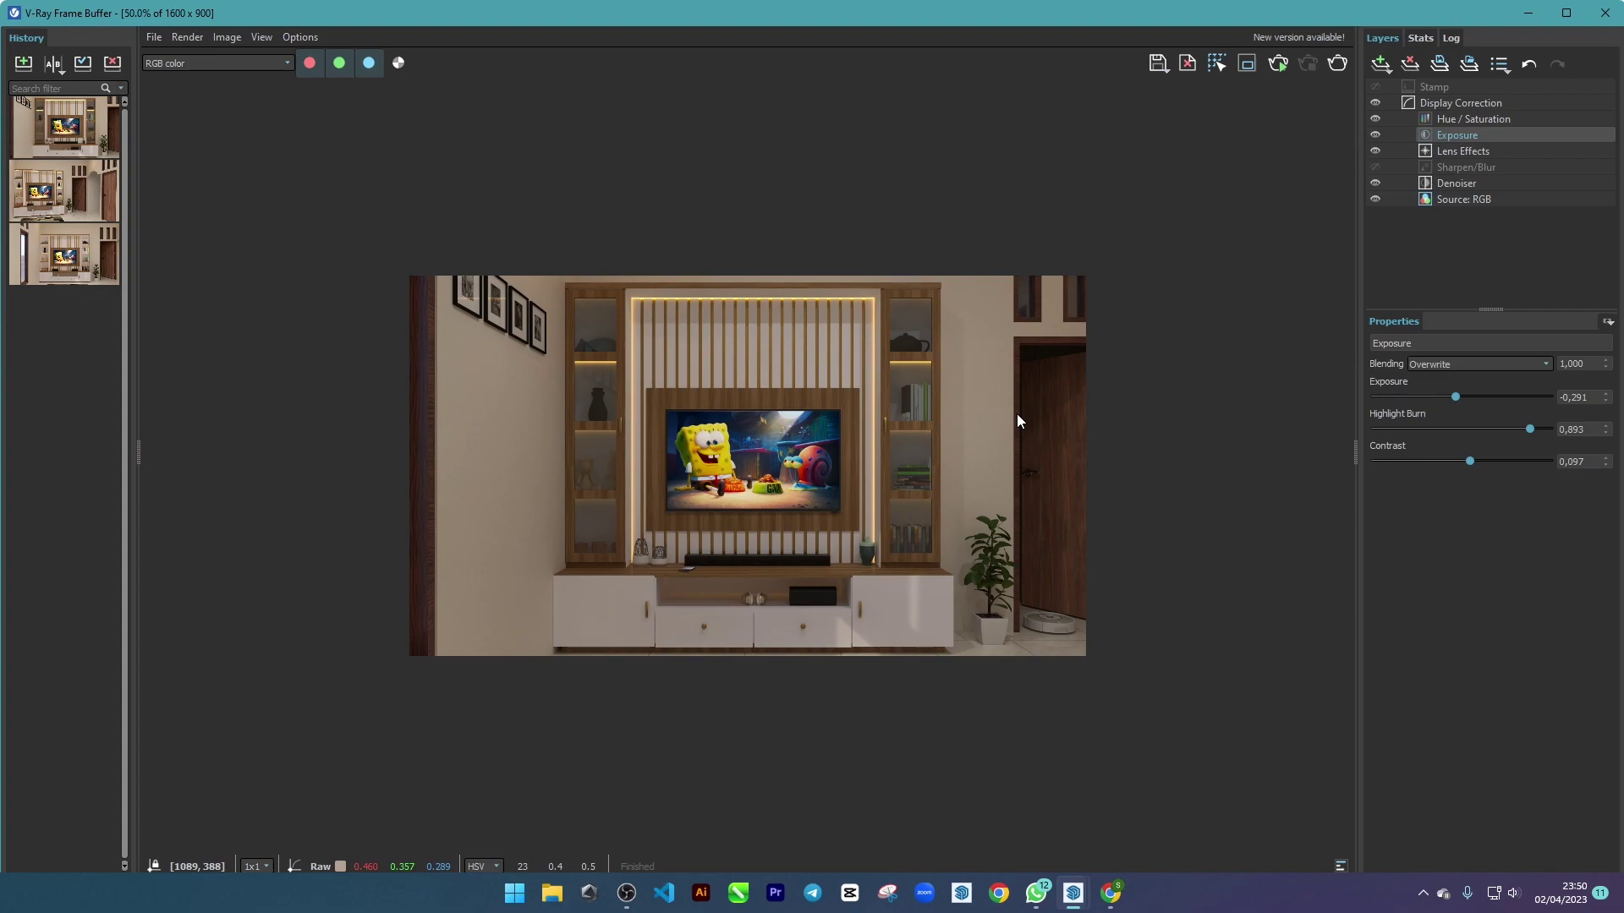
mouse_move(1454, 392)
left_mouse_down()
mouse_move(1432, 398)
mouse_move(1462, 398)
left_mouse_up()
scroll(671, 468, "up", 1)
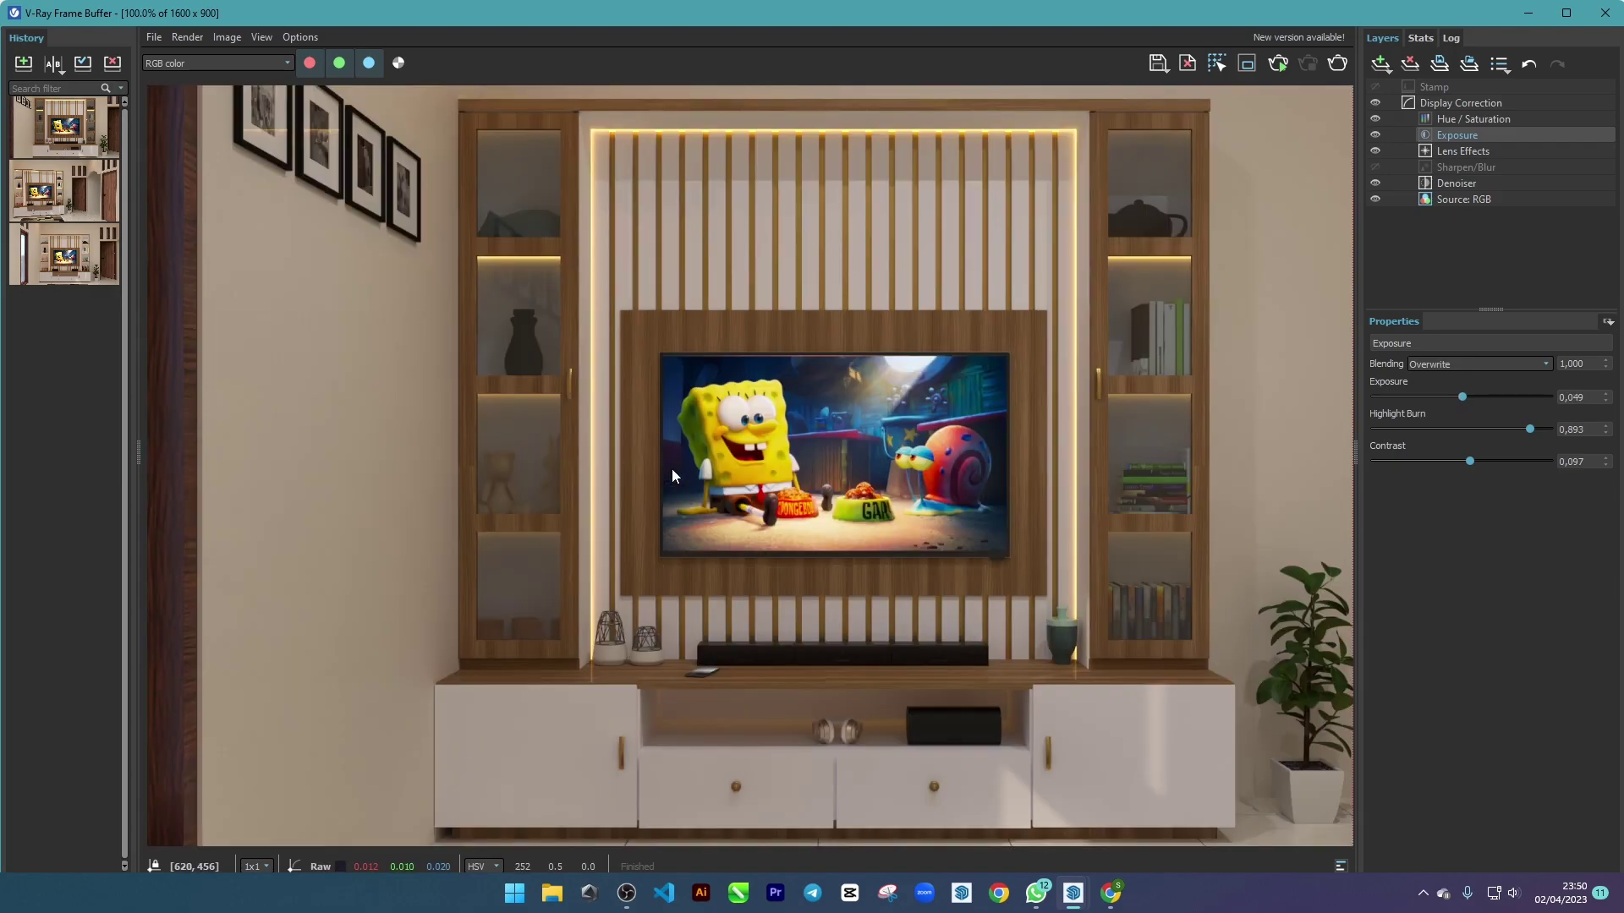
scroll(817, 411, "up", 1)
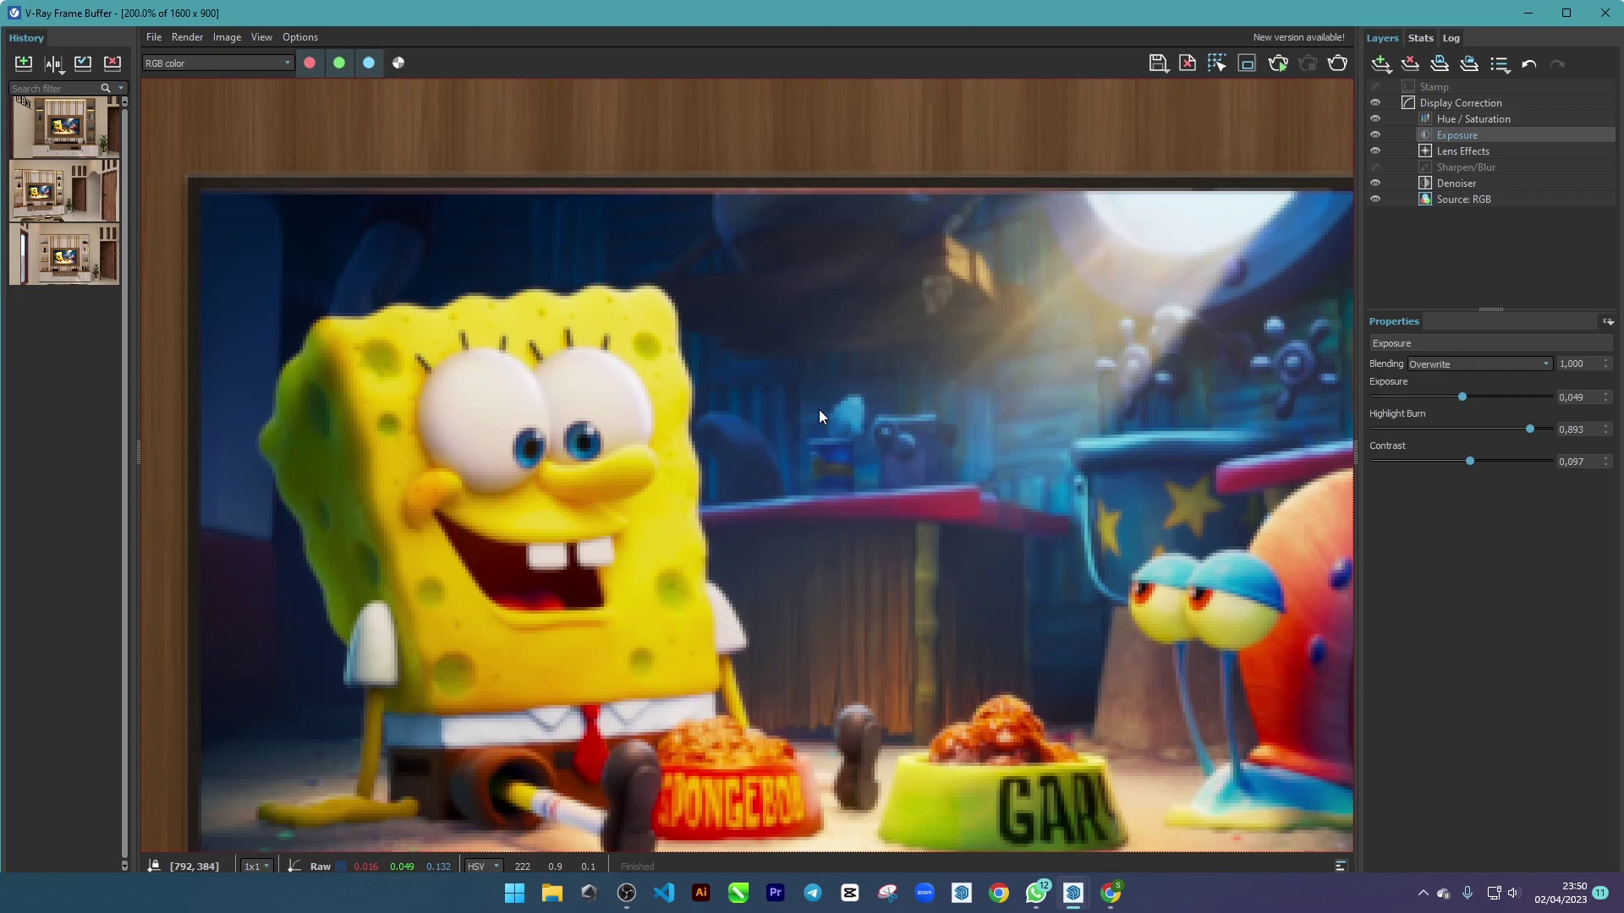
scroll(788, 551, "down", 1)
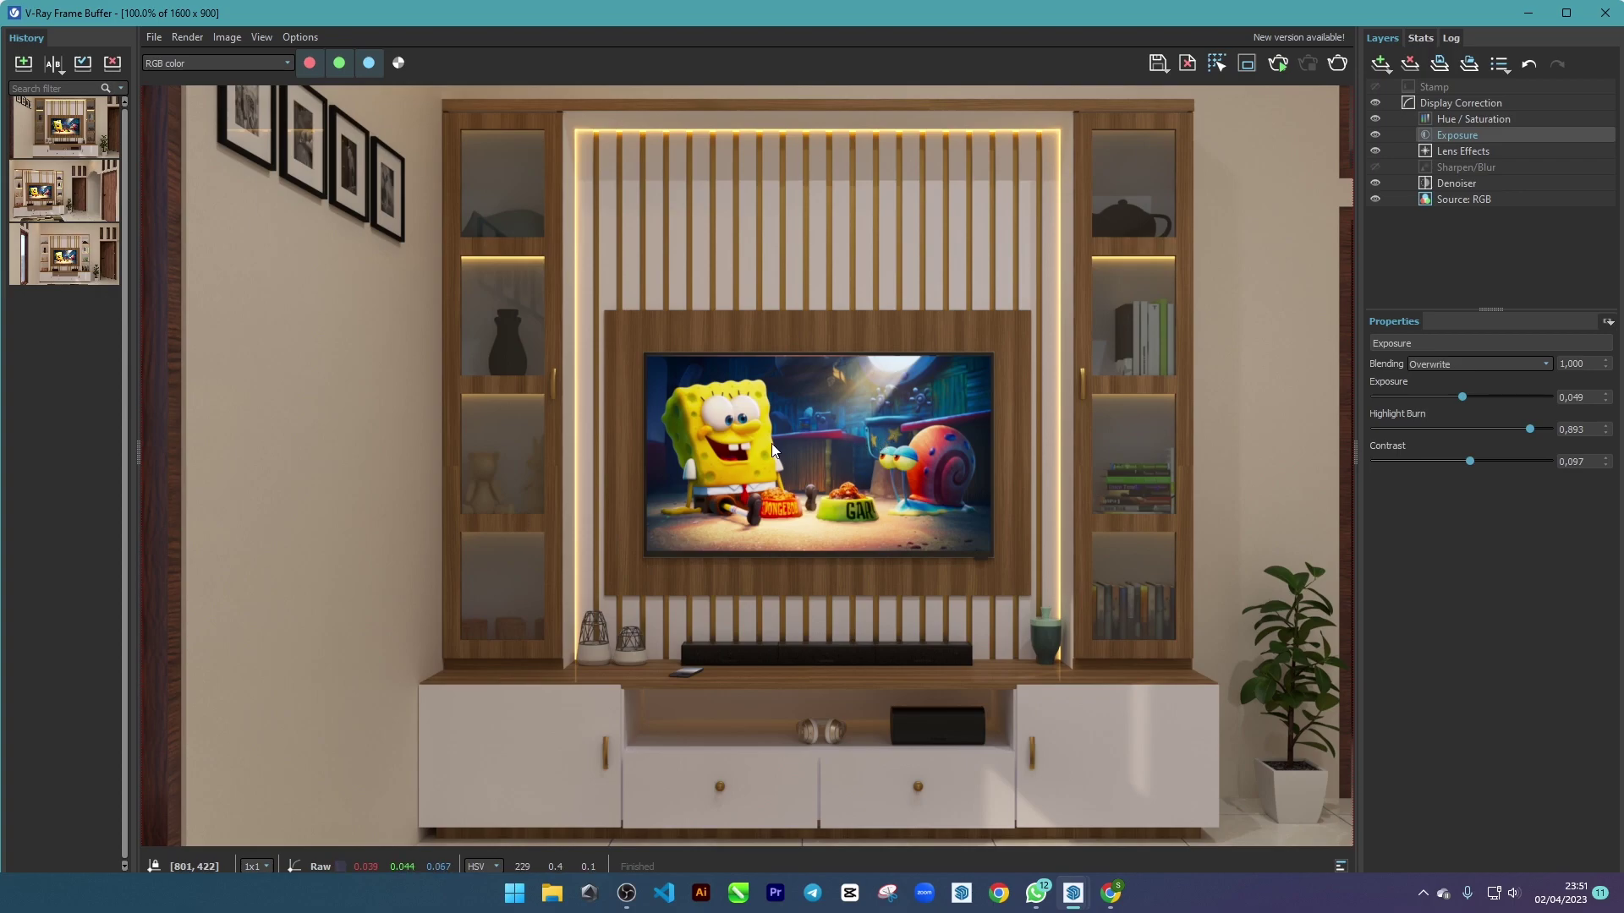
scroll(787, 408, "down", 1)
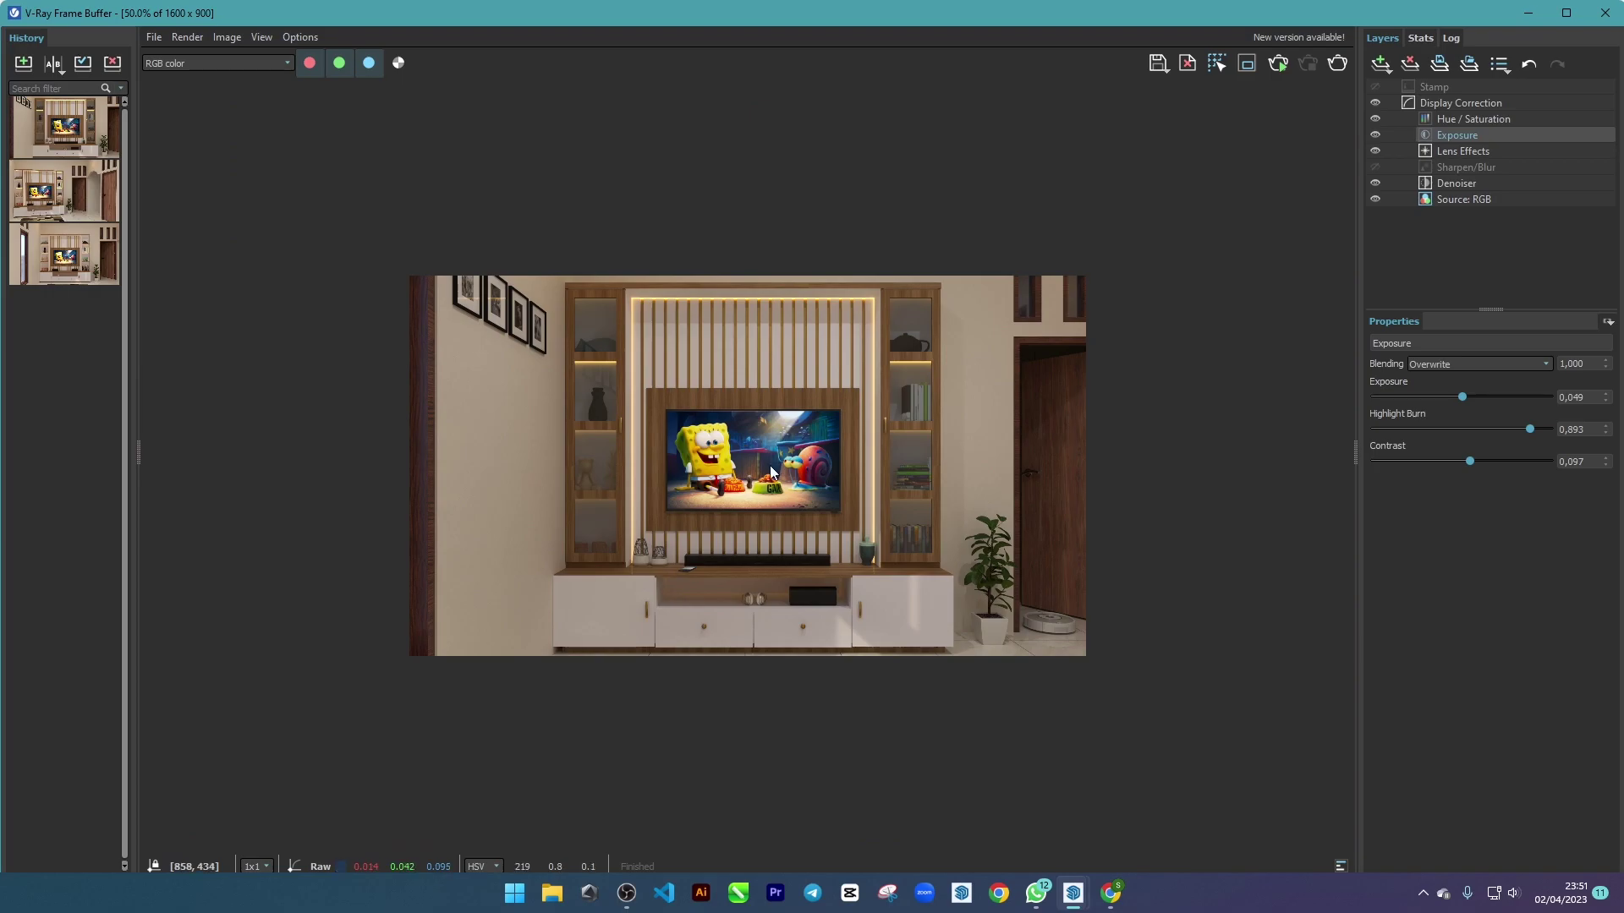
scroll(773, 469, "up", 1)
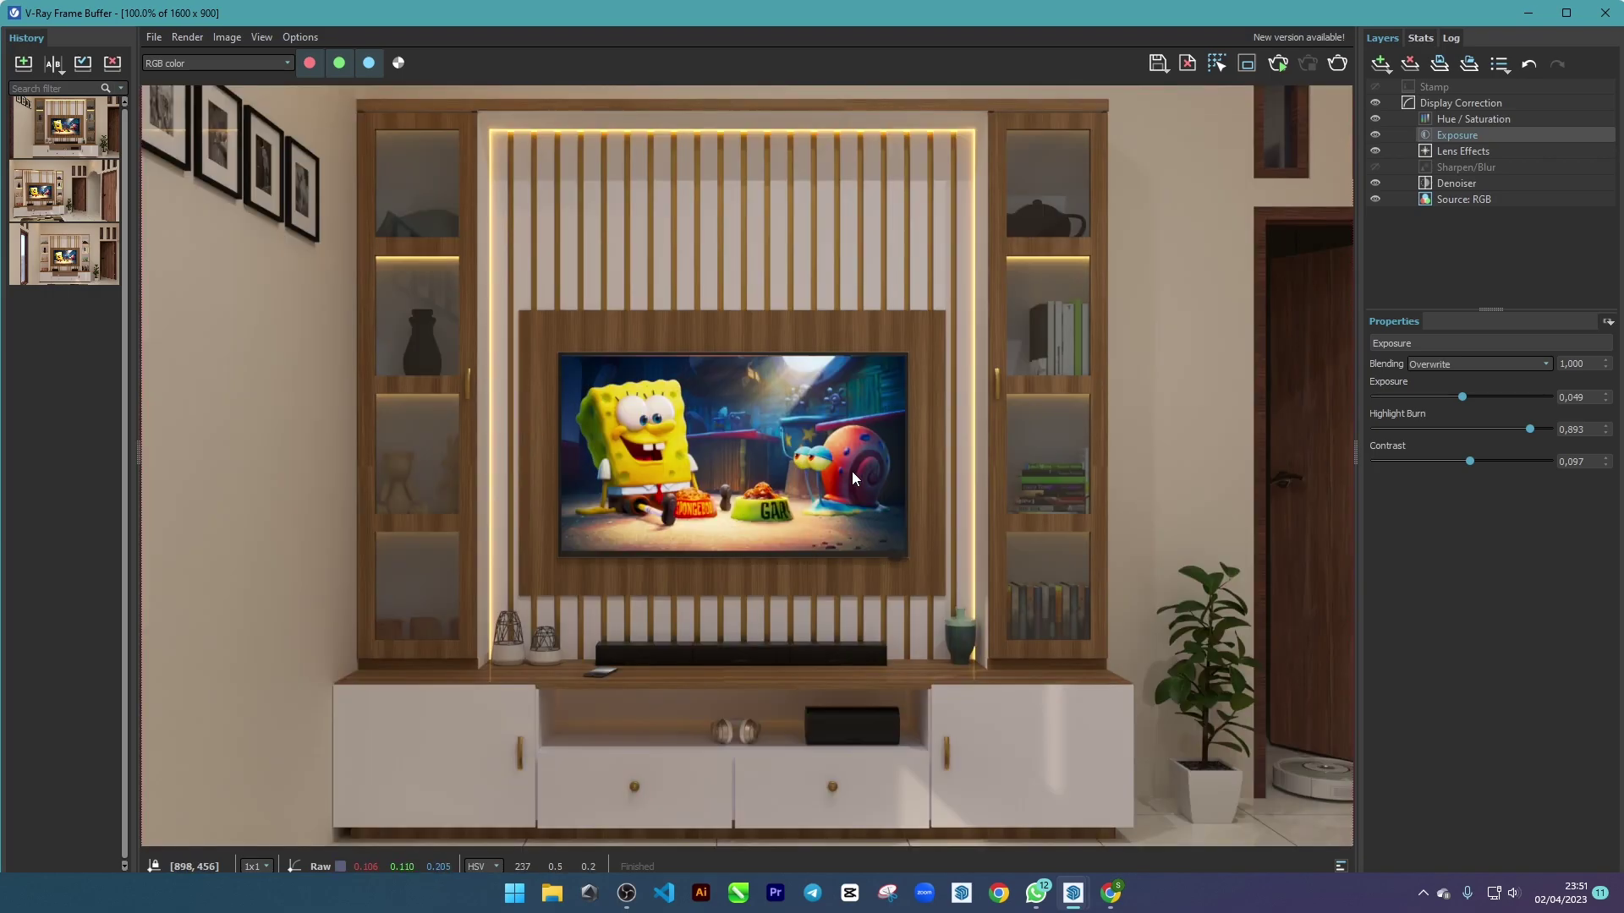
scroll(894, 483, "down", 1)
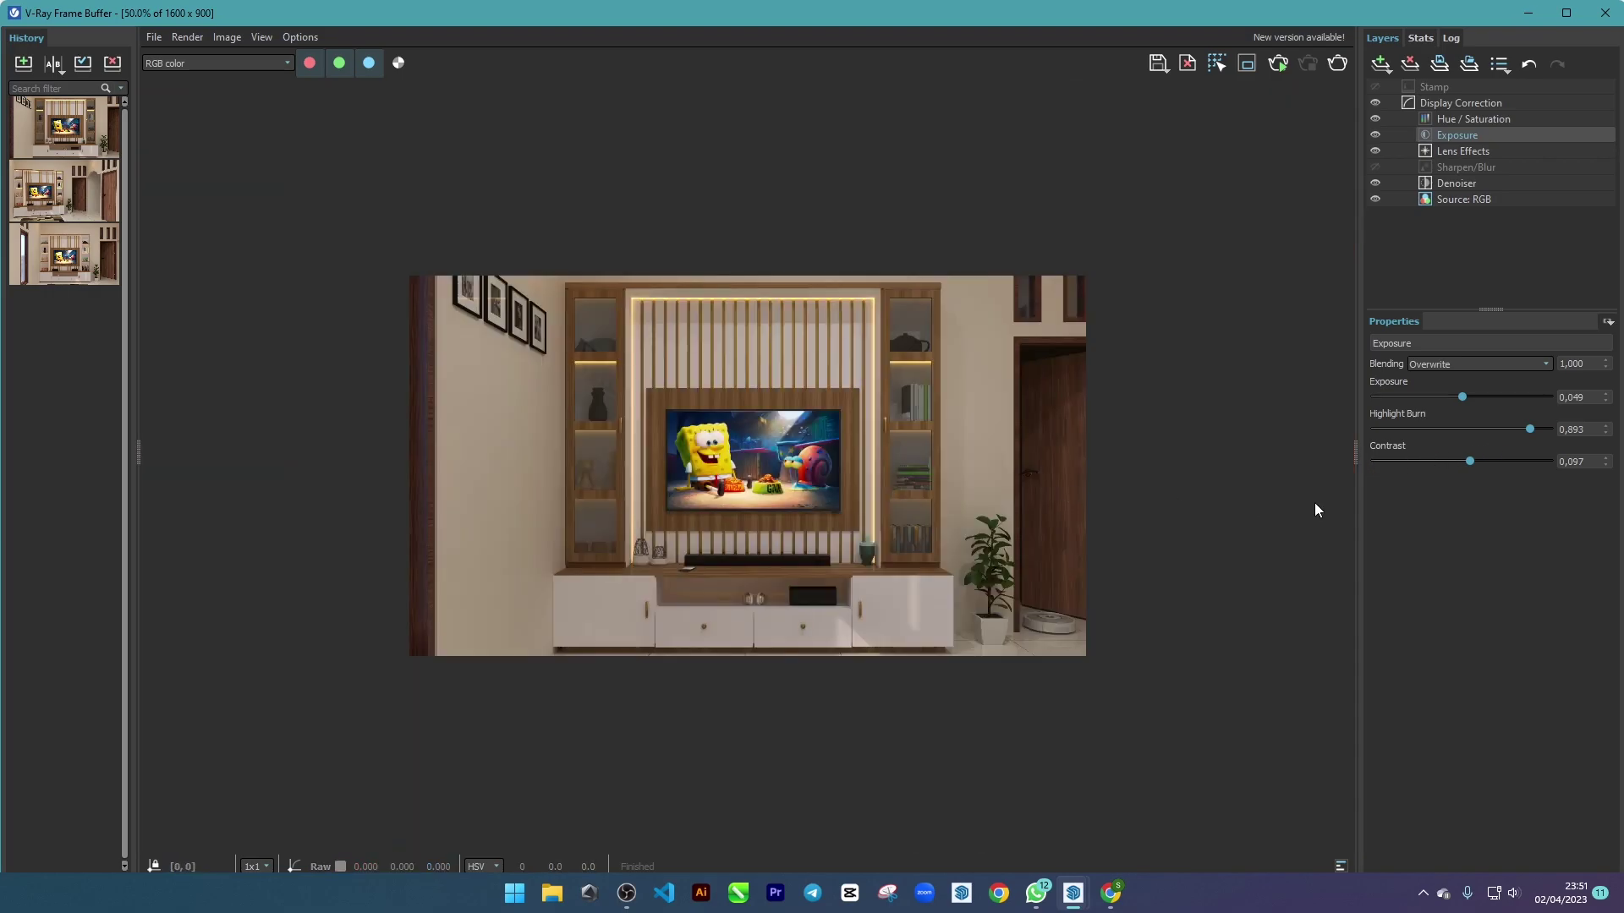
- Test the Exposure layer's highlight burn at 0.034 and 1.000, and settle on 0.985
left_click_drag(1529, 429, 1382, 442)
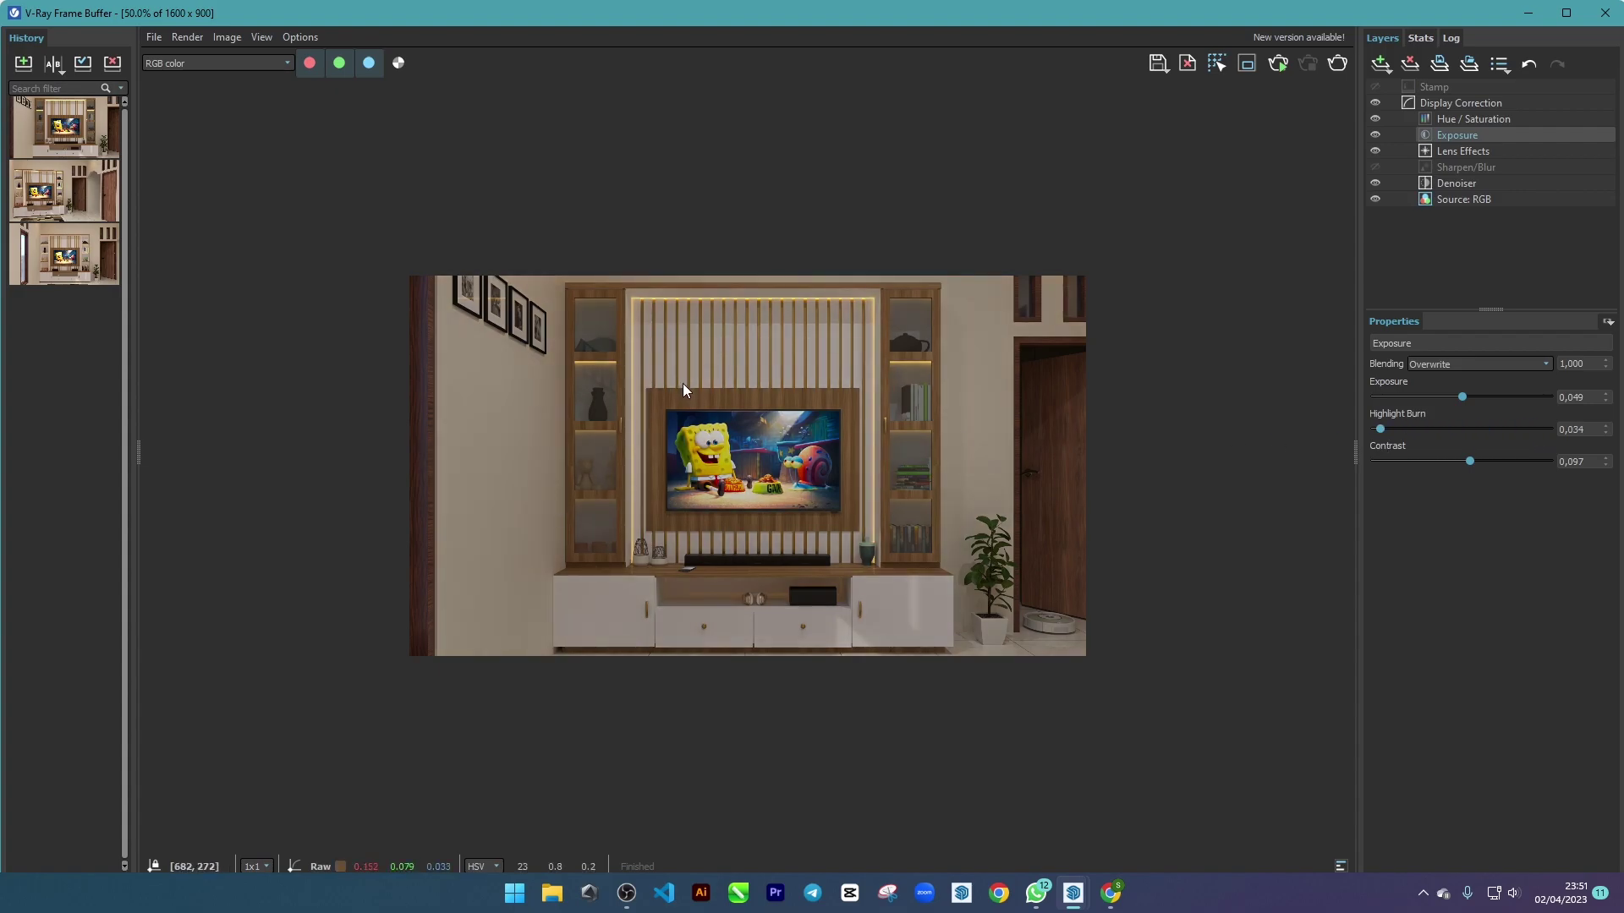
scroll(698, 341, "up", 1)
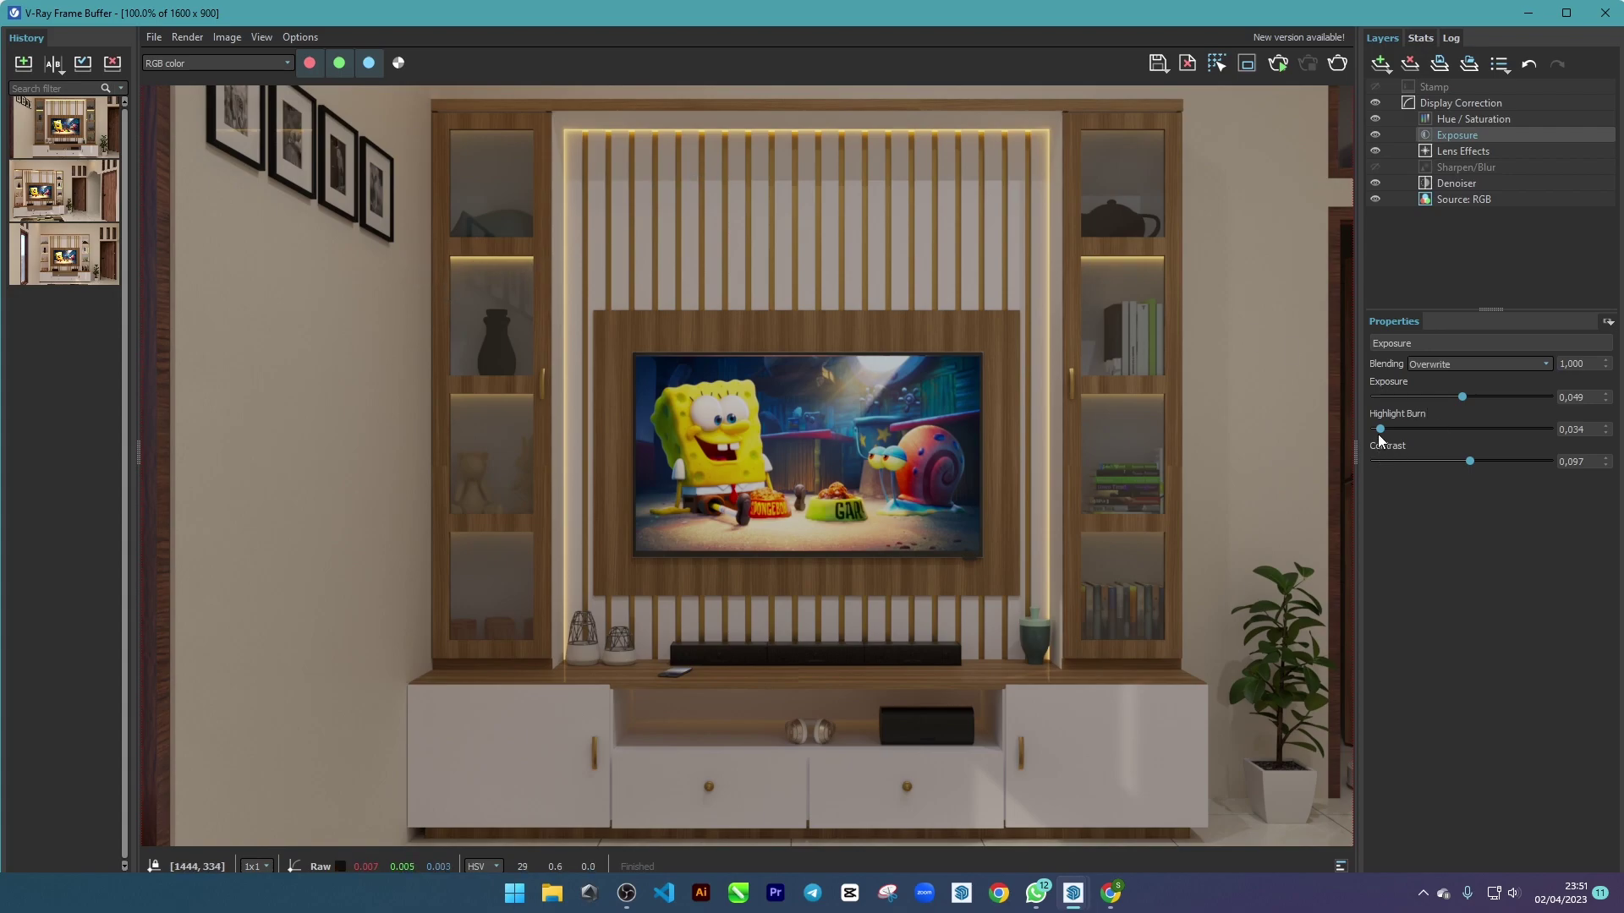
left_click_drag(1380, 430, 1559, 432)
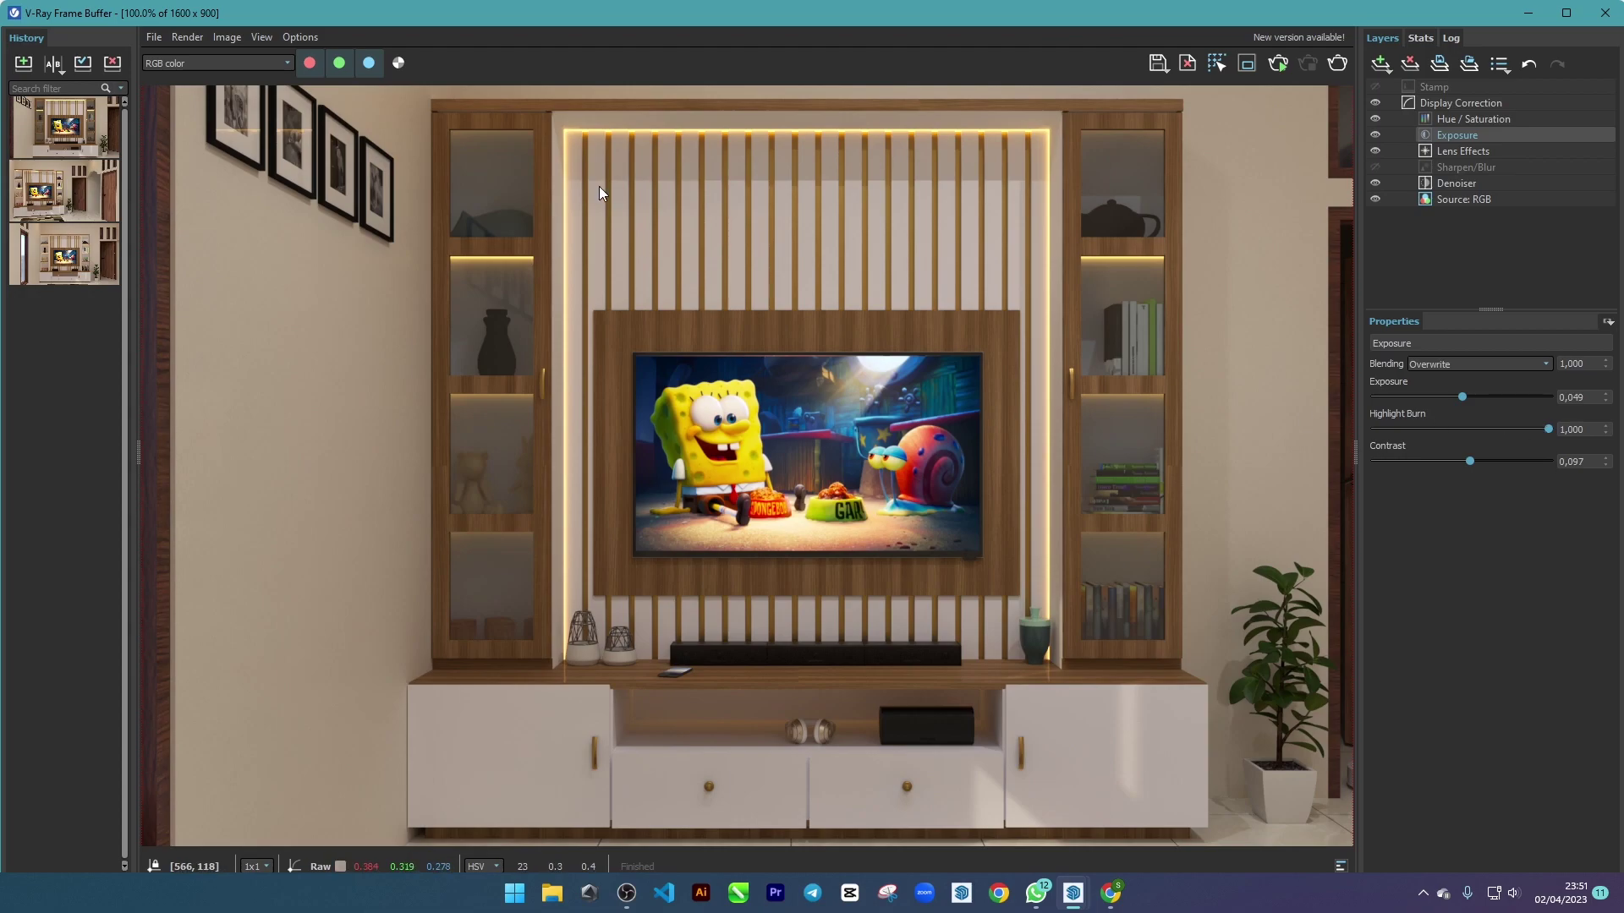
scroll(598, 344, "down", 1)
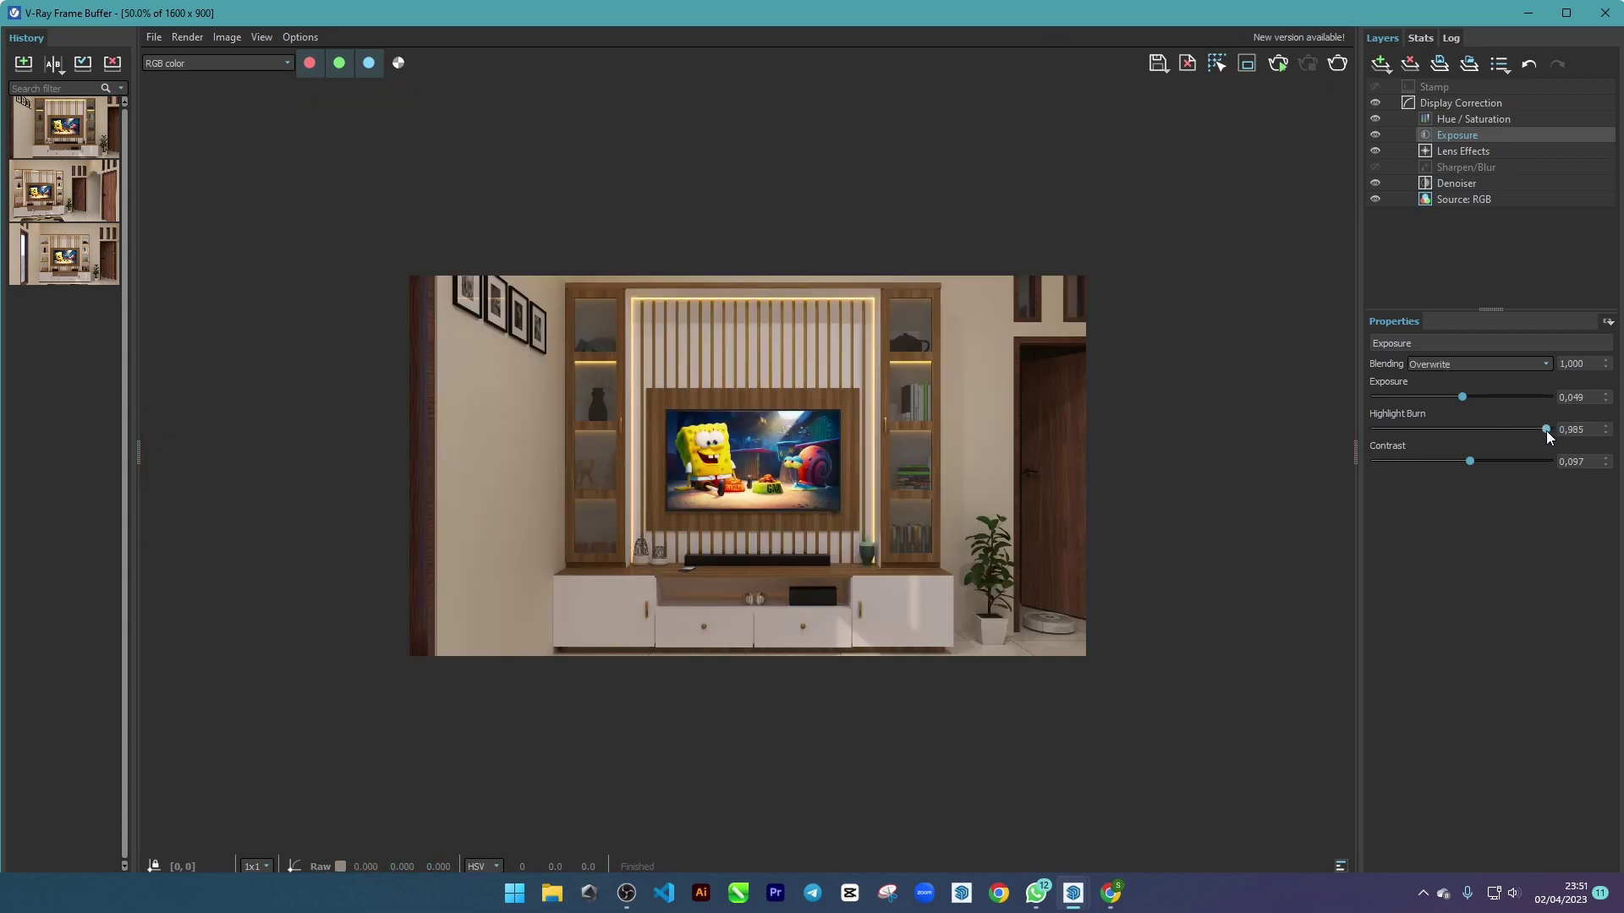
scroll(837, 485, "up", 1)
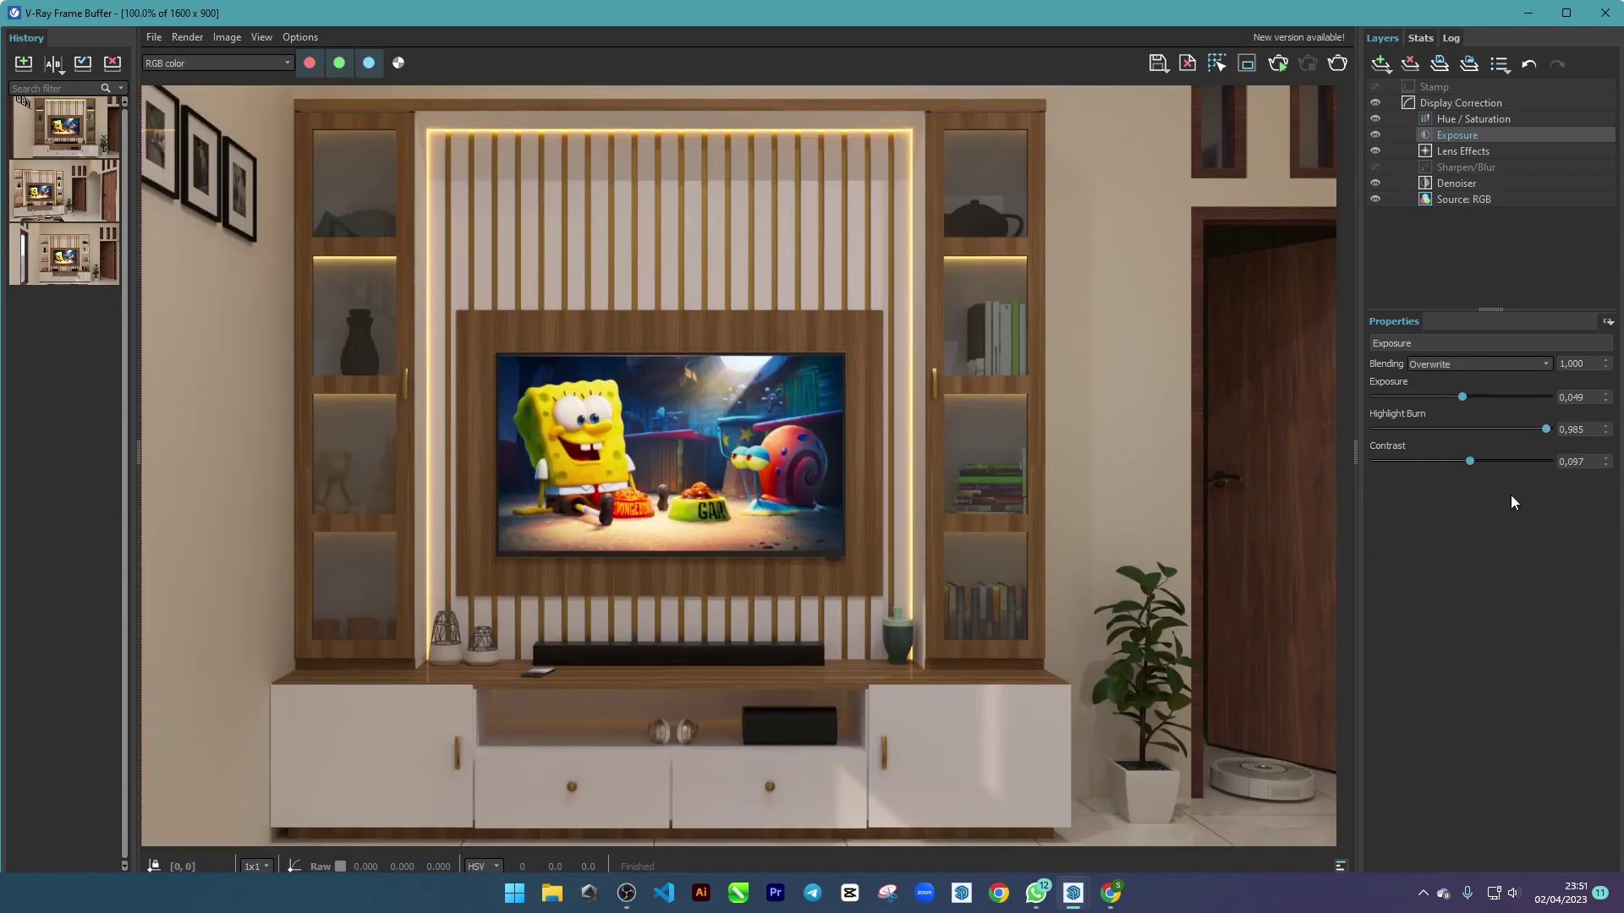
- Lower the Exposure layer's contrast to 0.039, readjust it to 0.068 and check the render
left_click_drag(1470, 461, 1465, 460)
scroll(815, 510, "down", 1)
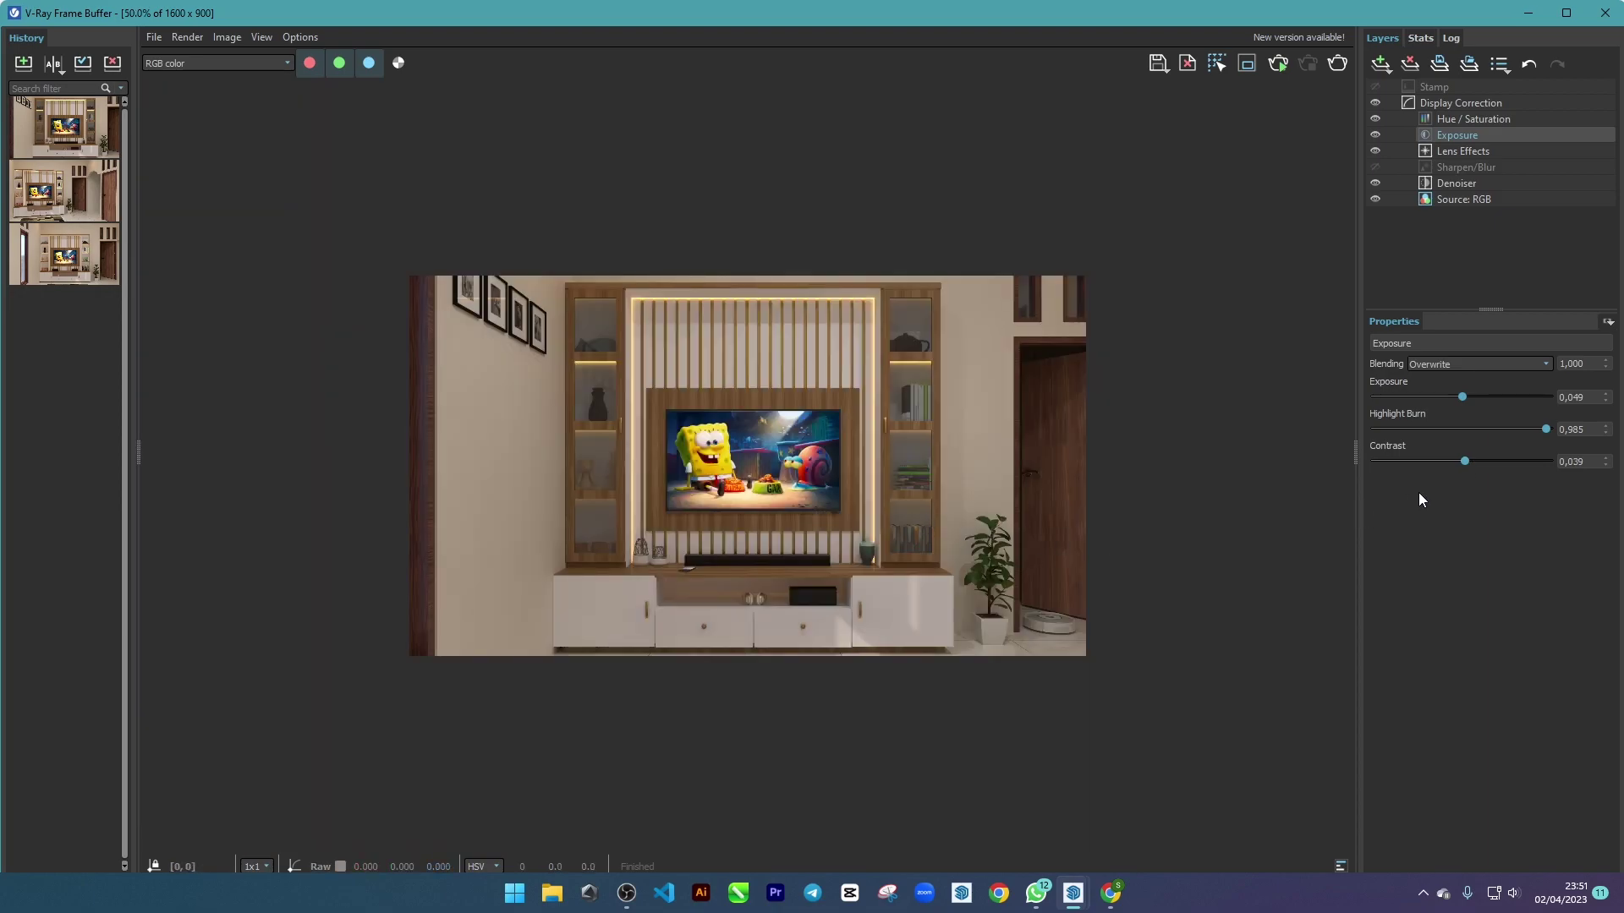
left_click_drag(1466, 461, 1468, 463)
scroll(706, 576, "up", 1)
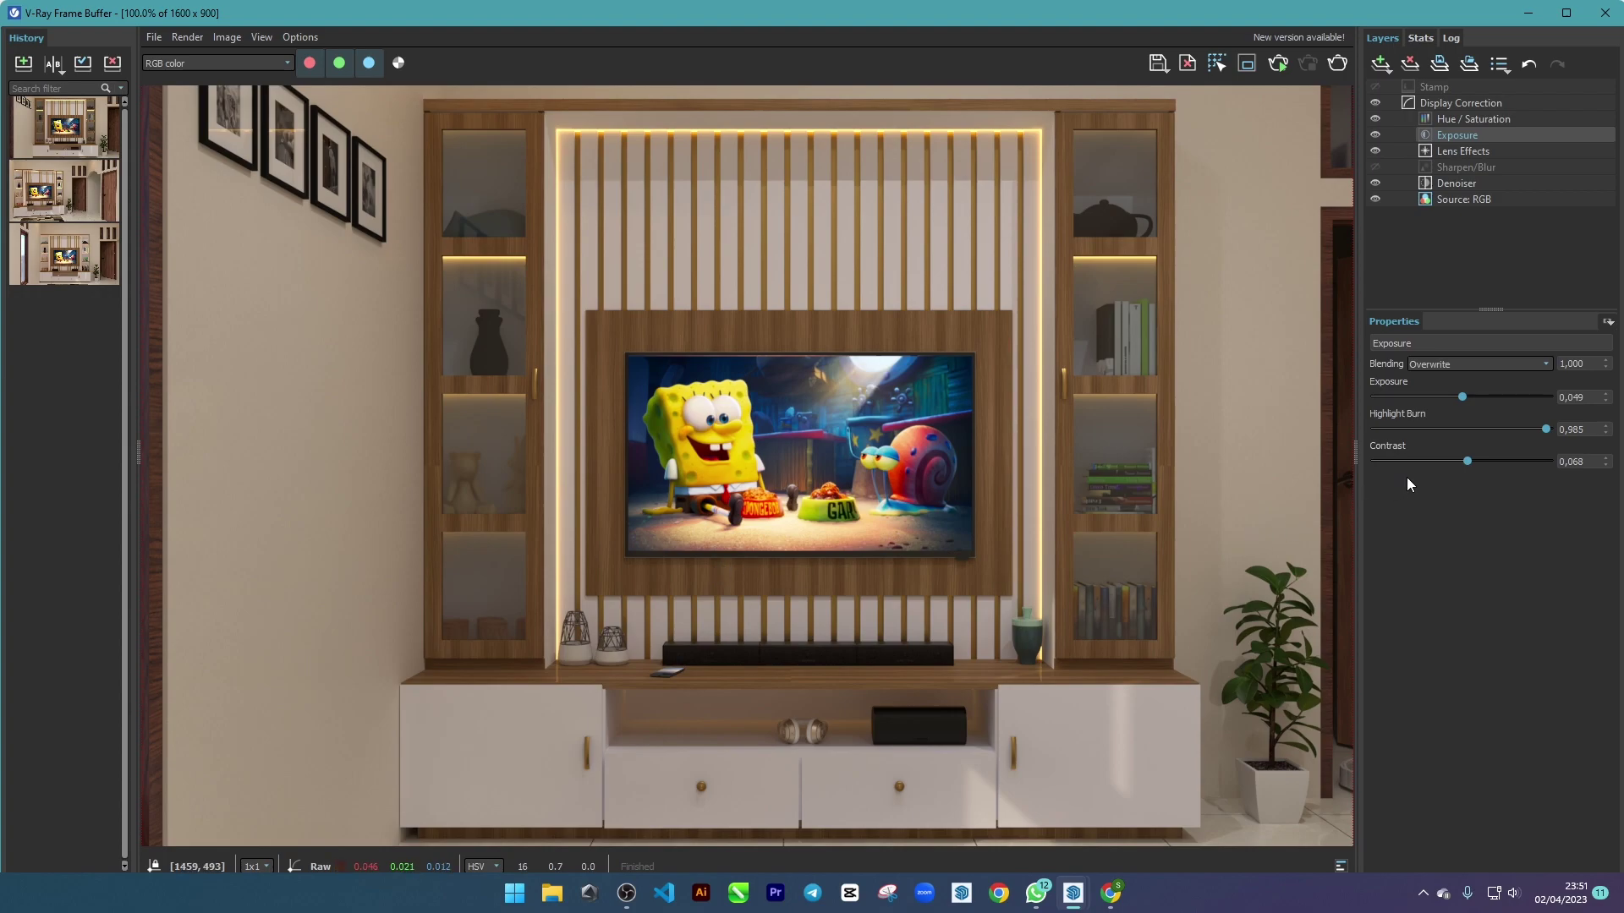
- Test strongly negative contrast on the Exposure layer and bring the contrast back to 0.058
left_click_drag(1467, 462, 1410, 462)
scroll(1038, 550, "down", 2)
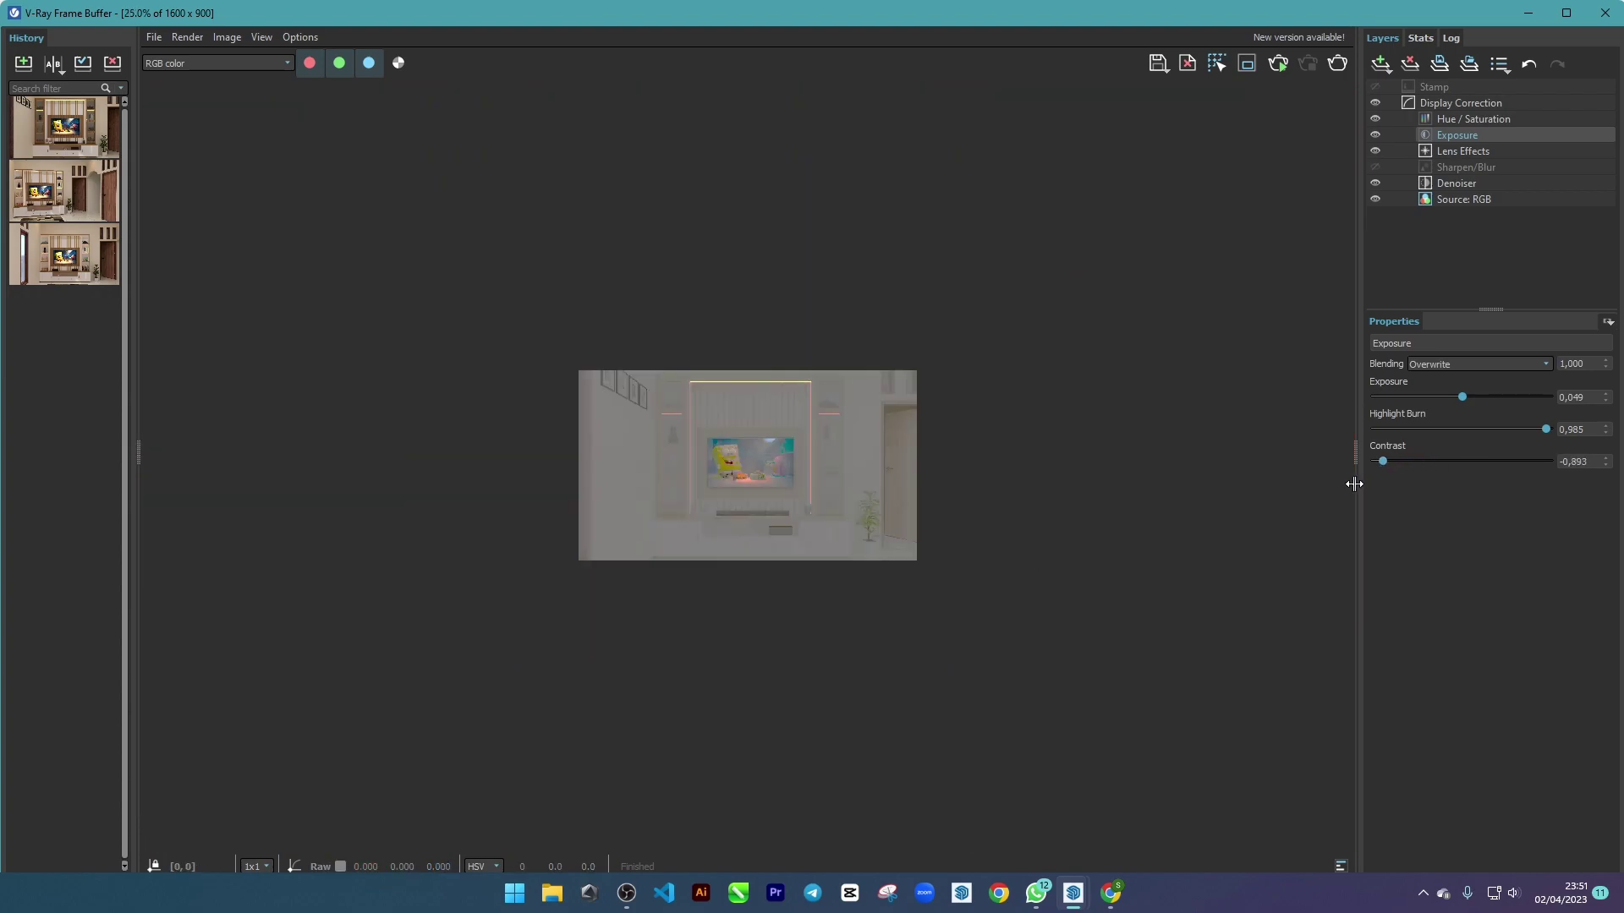
scroll(702, 461, "up", 2)
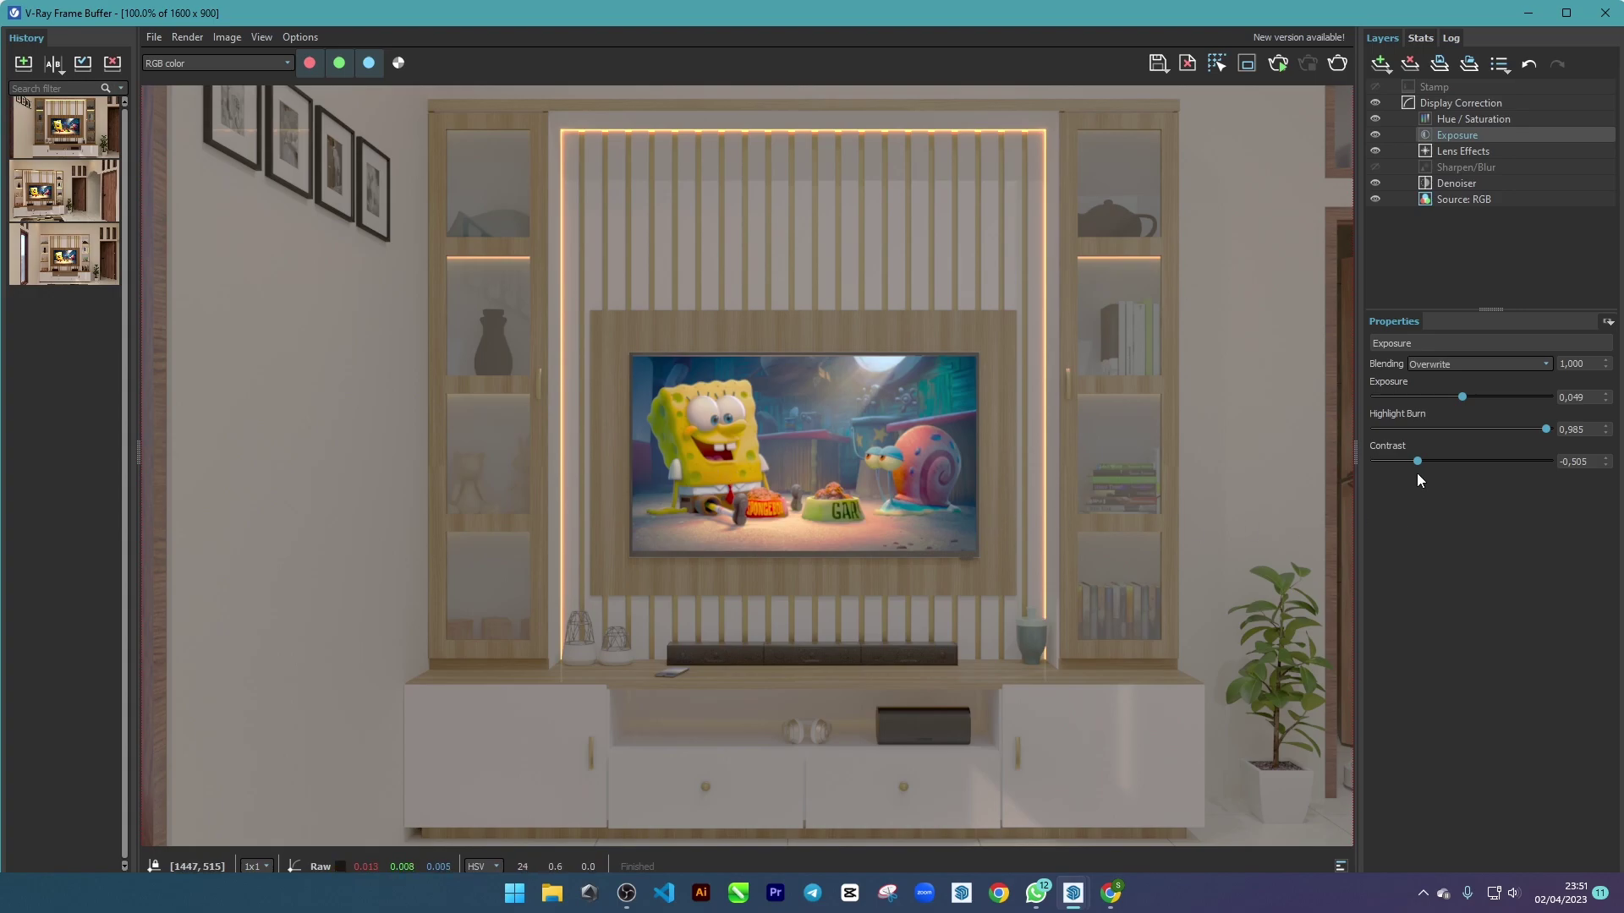
left_click_drag(1420, 462, 1465, 461)
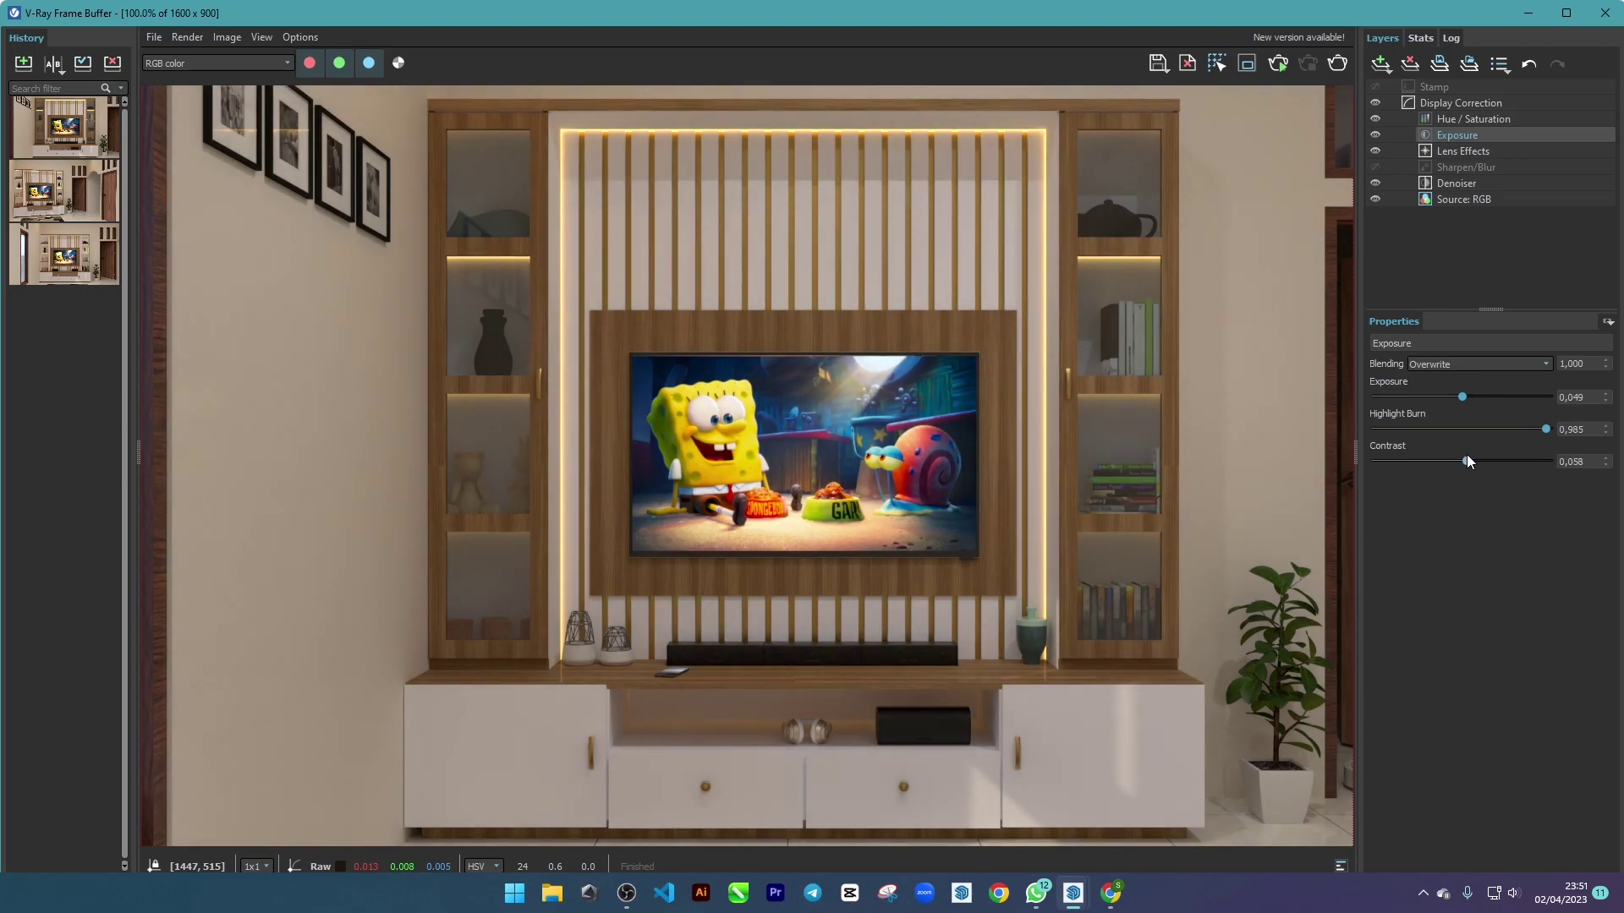
- Test a high contrast of 0.515 on the render and reduce it to 0.117
left_click_drag(1471, 461, 1506, 461)
scroll(841, 480, "down", 2)
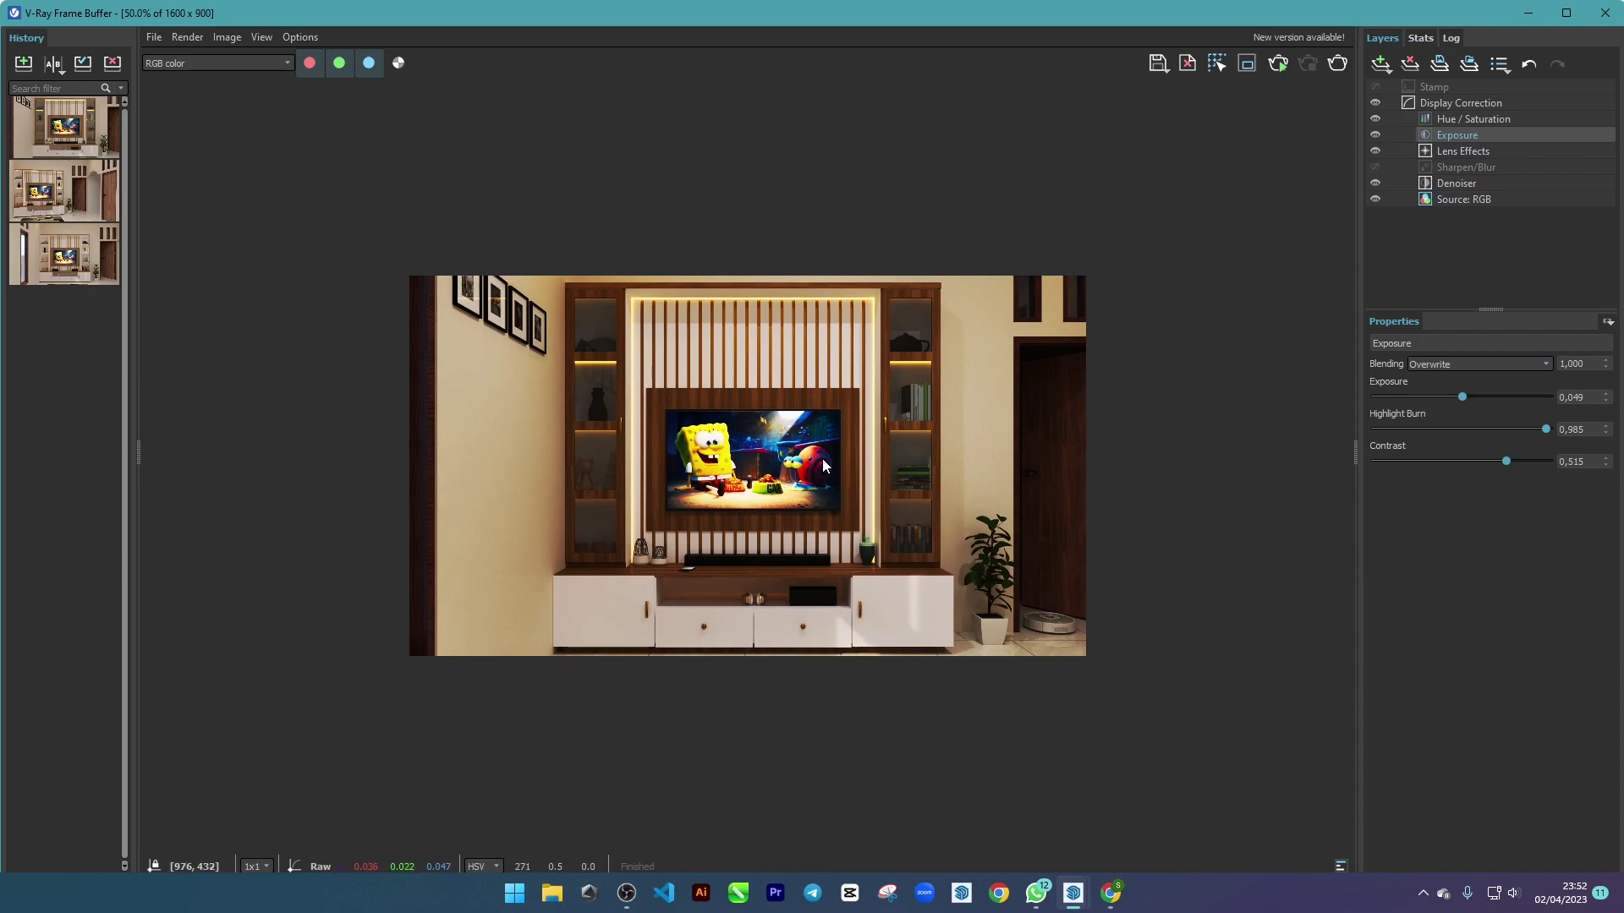
scroll(822, 458, "up", 2)
left_click_drag(1505, 462, 1479, 462)
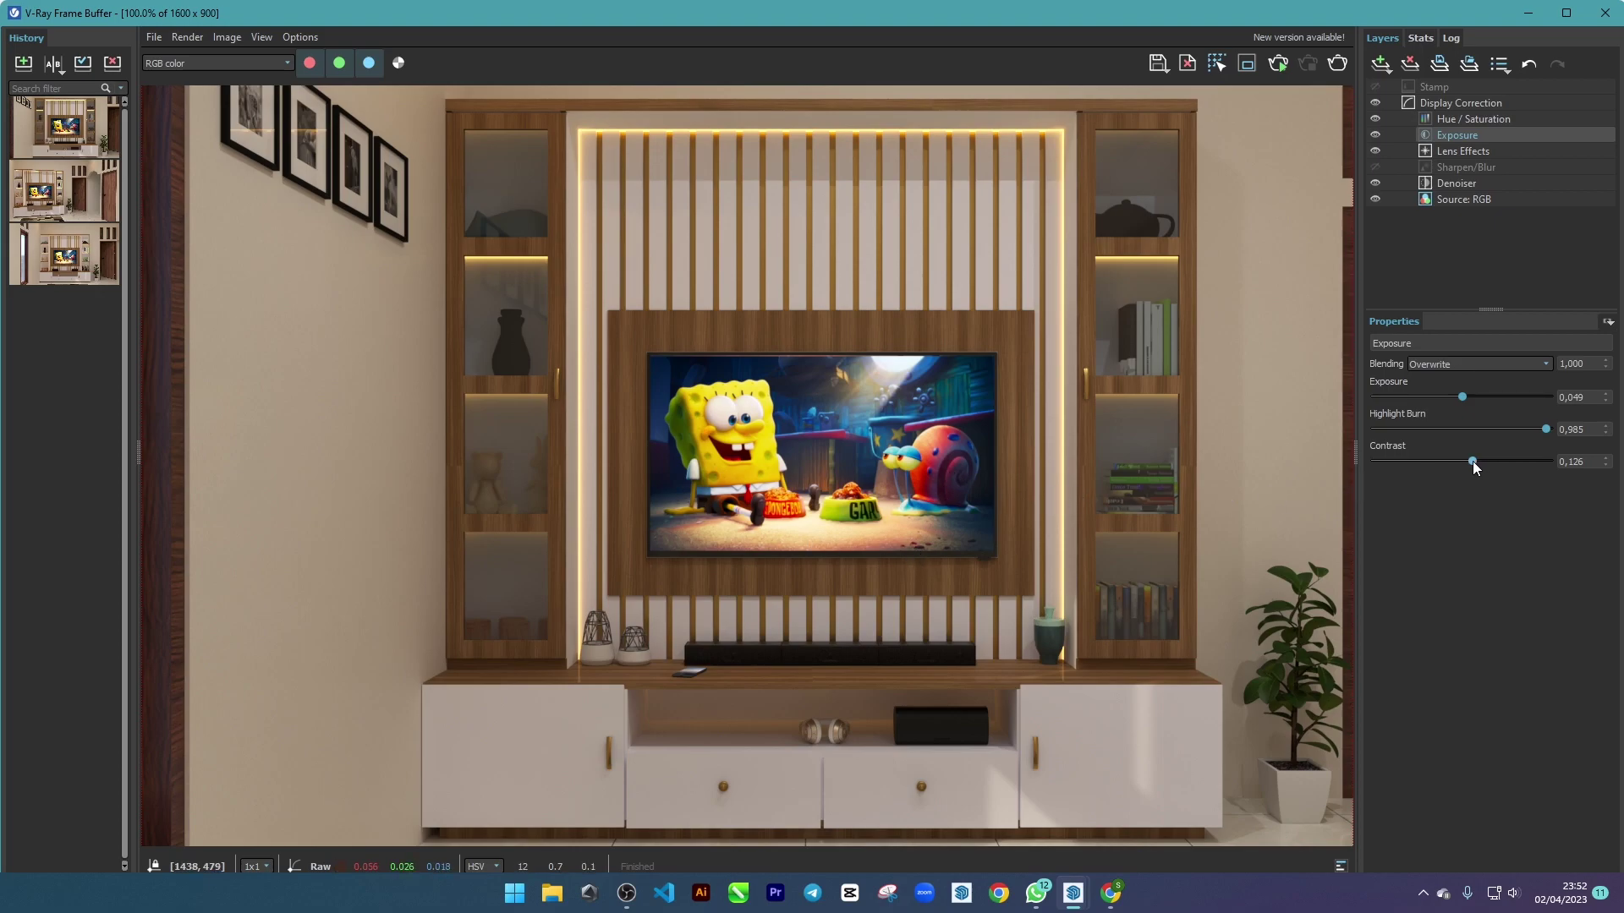
left_click_drag(1473, 464, 1470, 464)
scroll(860, 425, "down", 2)
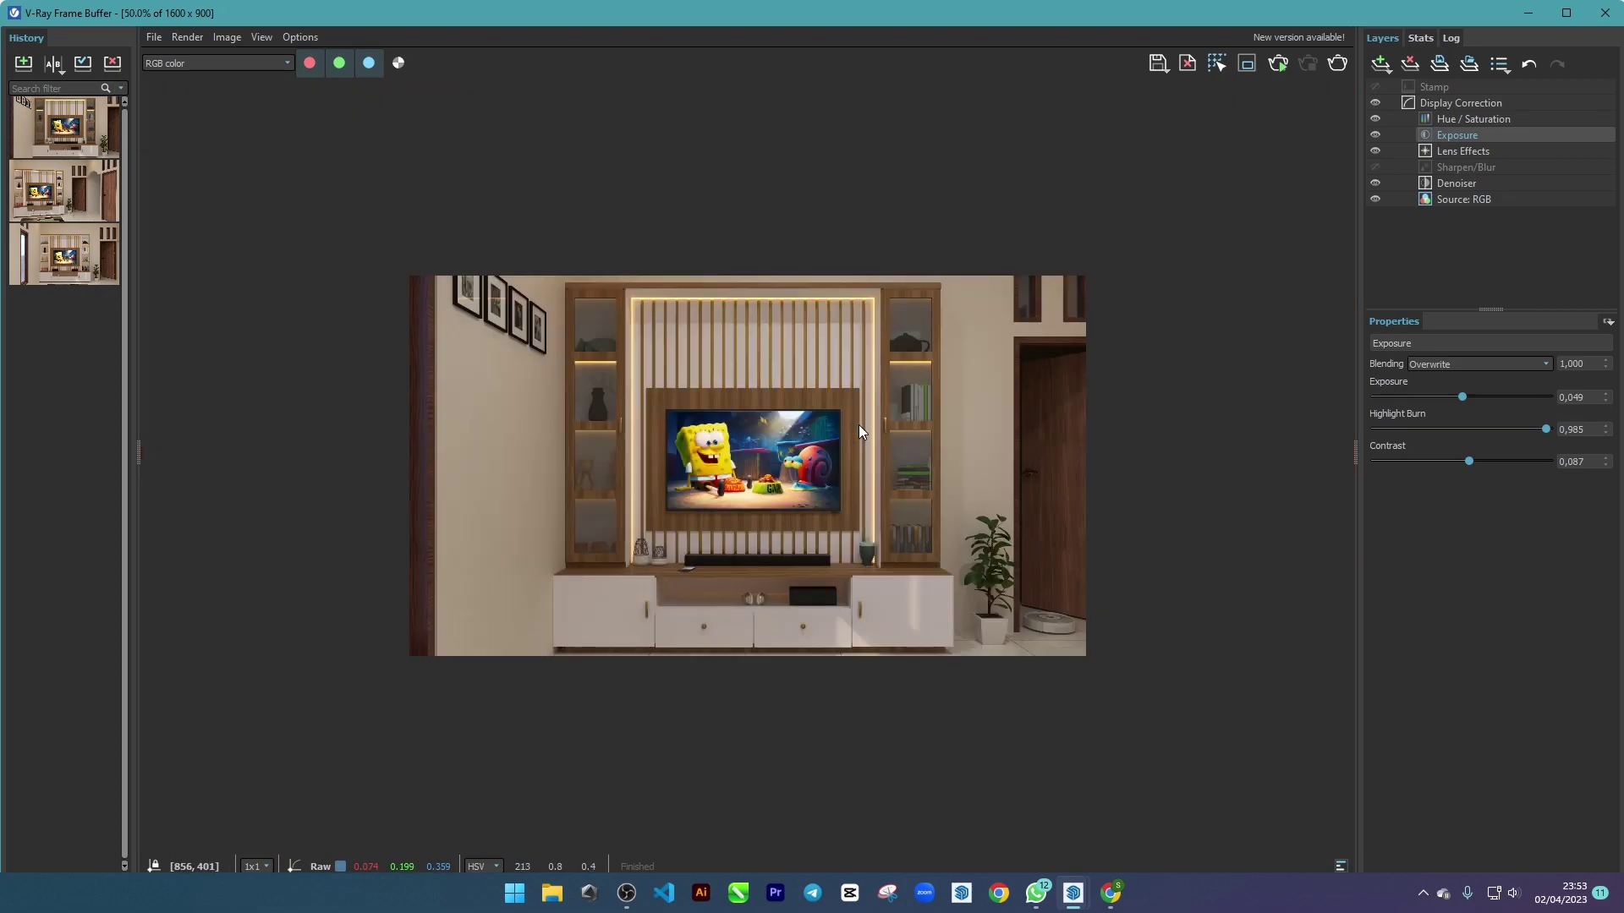
scroll(860, 424, "up", 2)
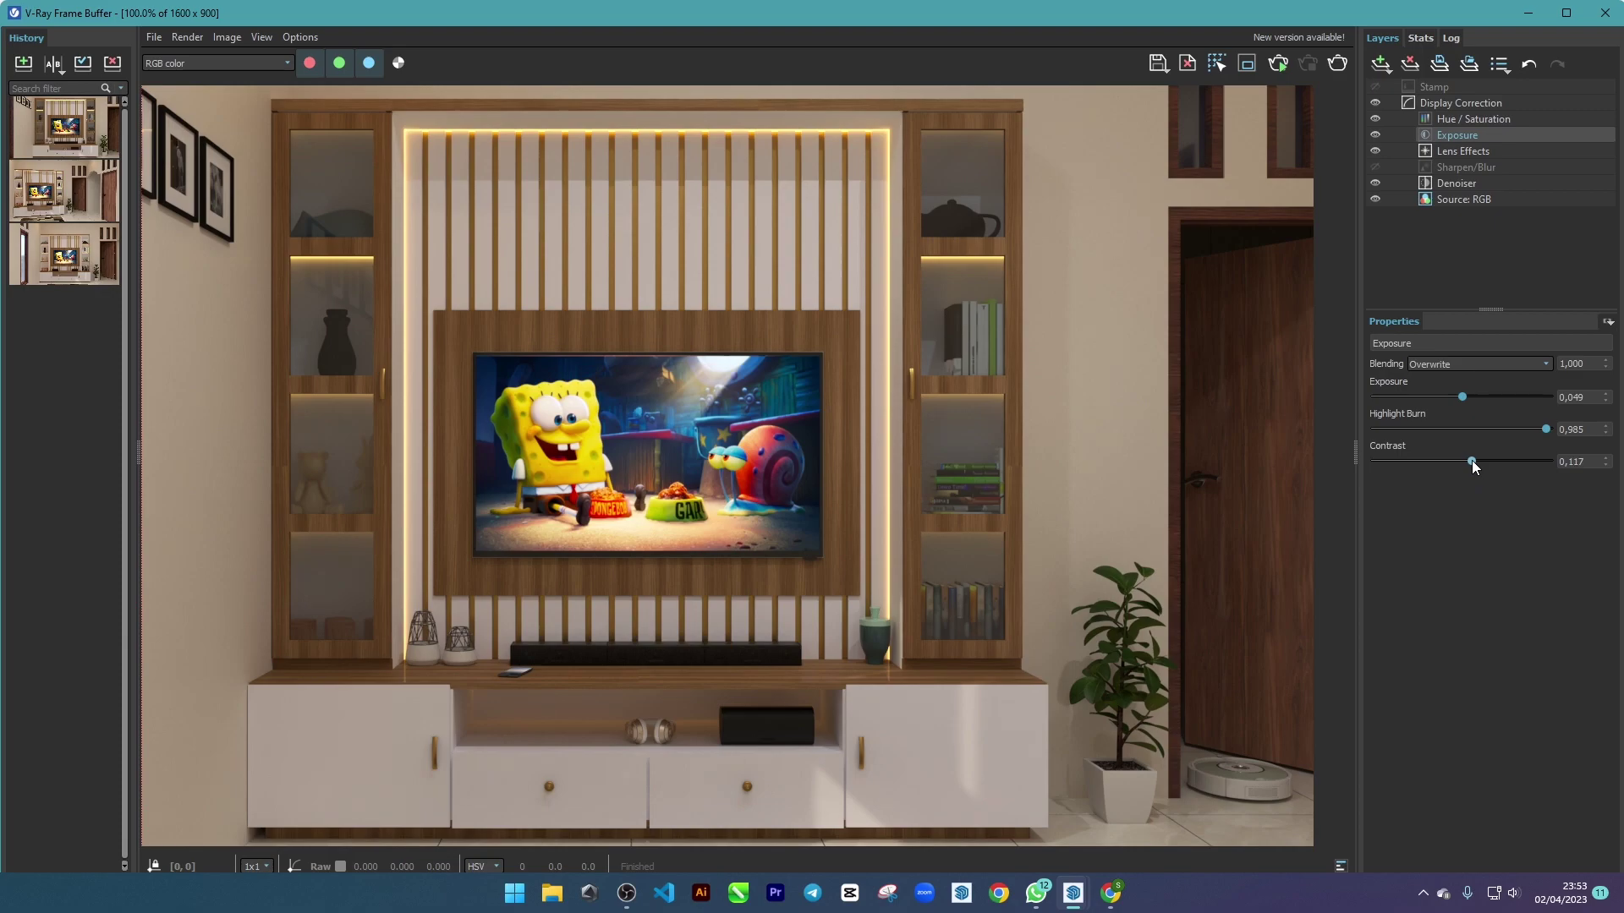
- Compare brighter exposures of 0.680 and 0.534, and settle on exposure 0.485 with contrast 0.058
left_click_drag(1464, 400, 1474, 399)
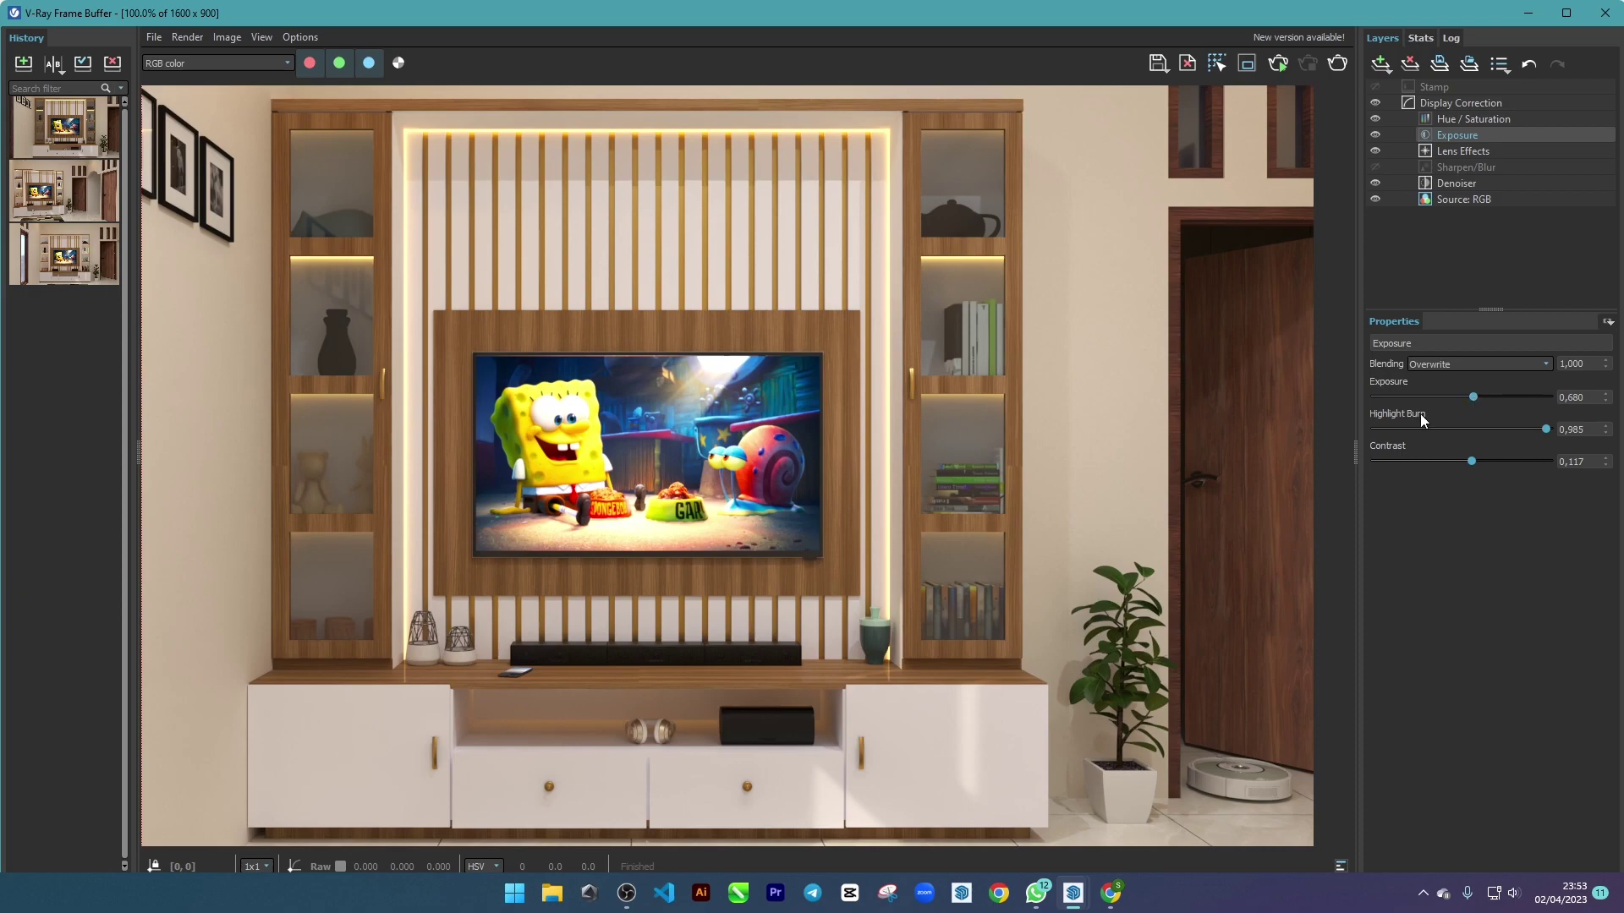
scroll(890, 474, "down", 2)
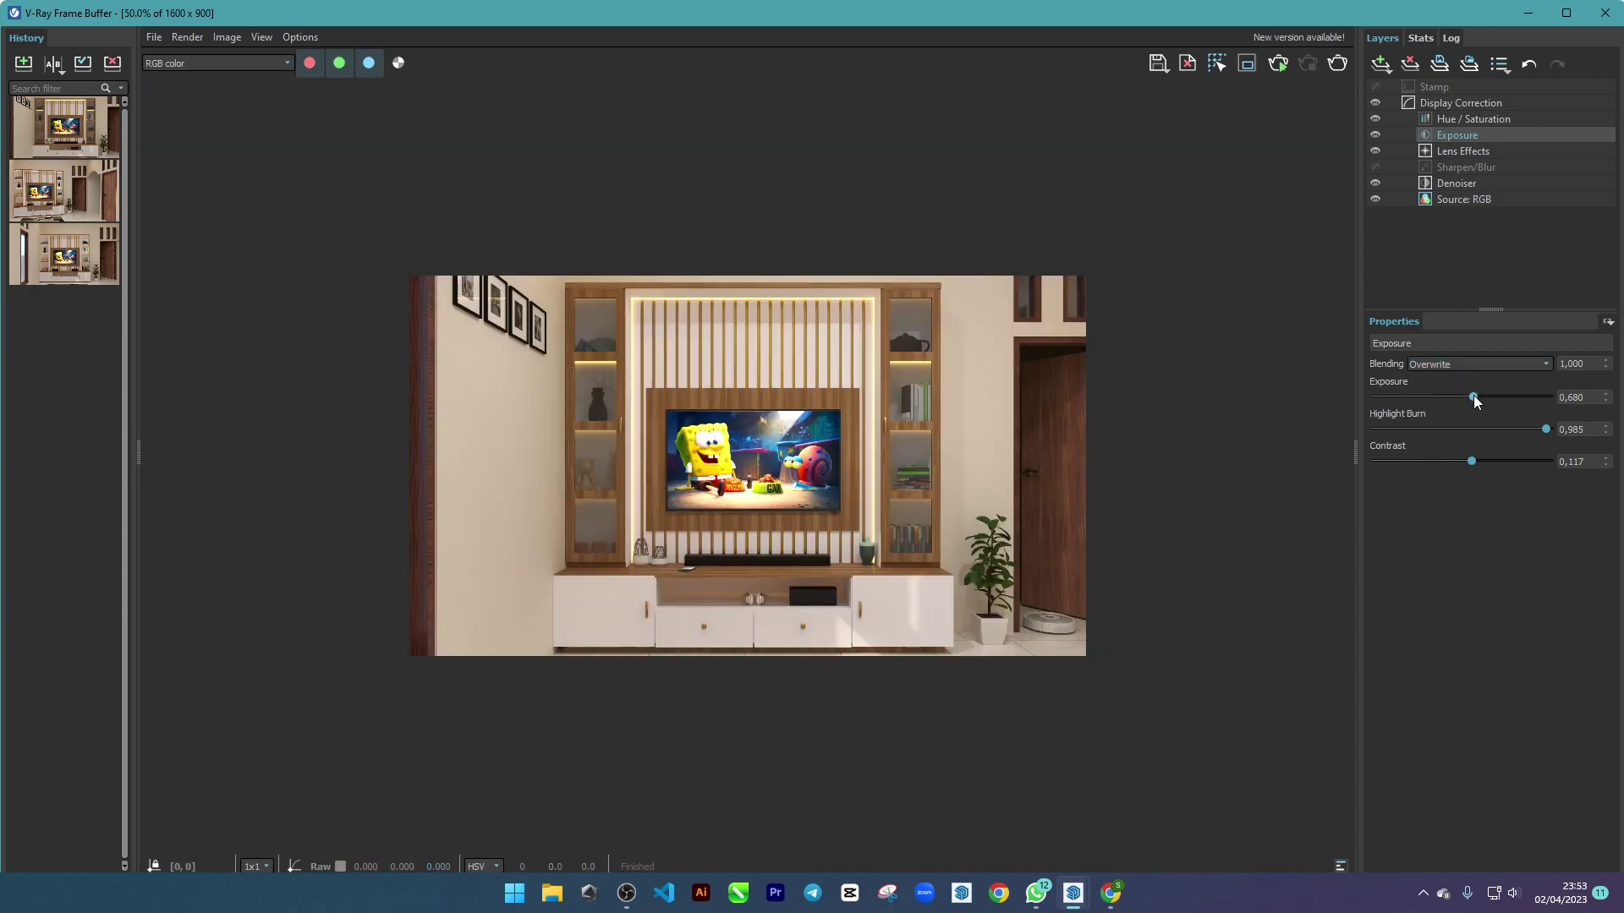
left_click_drag(1476, 401, 1472, 401)
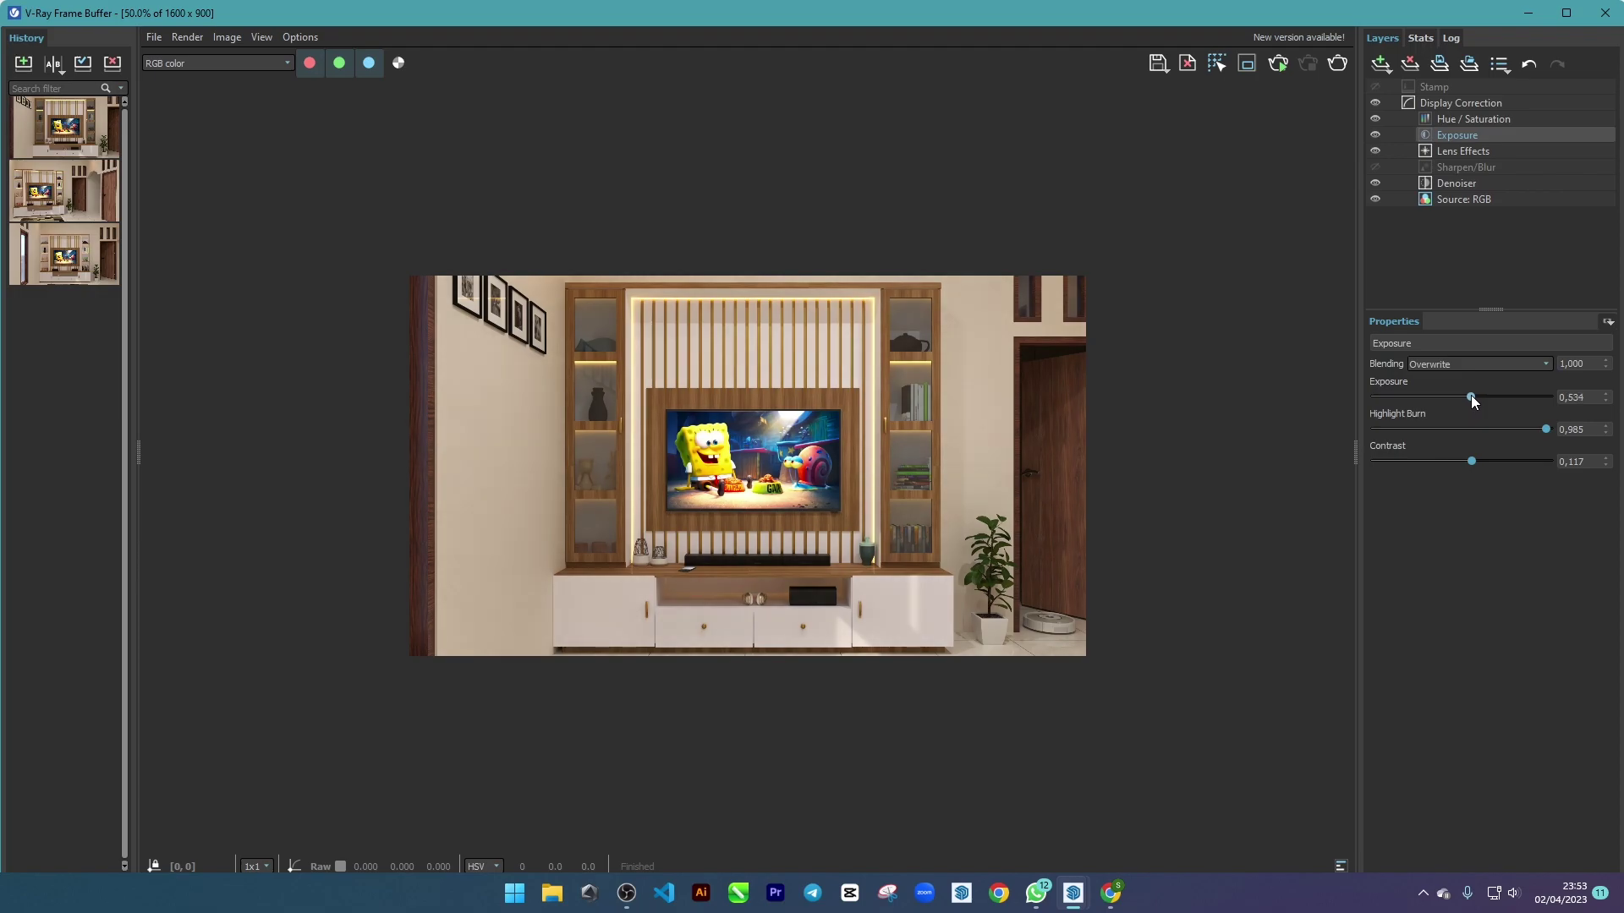
scroll(575, 352, "up", 2)
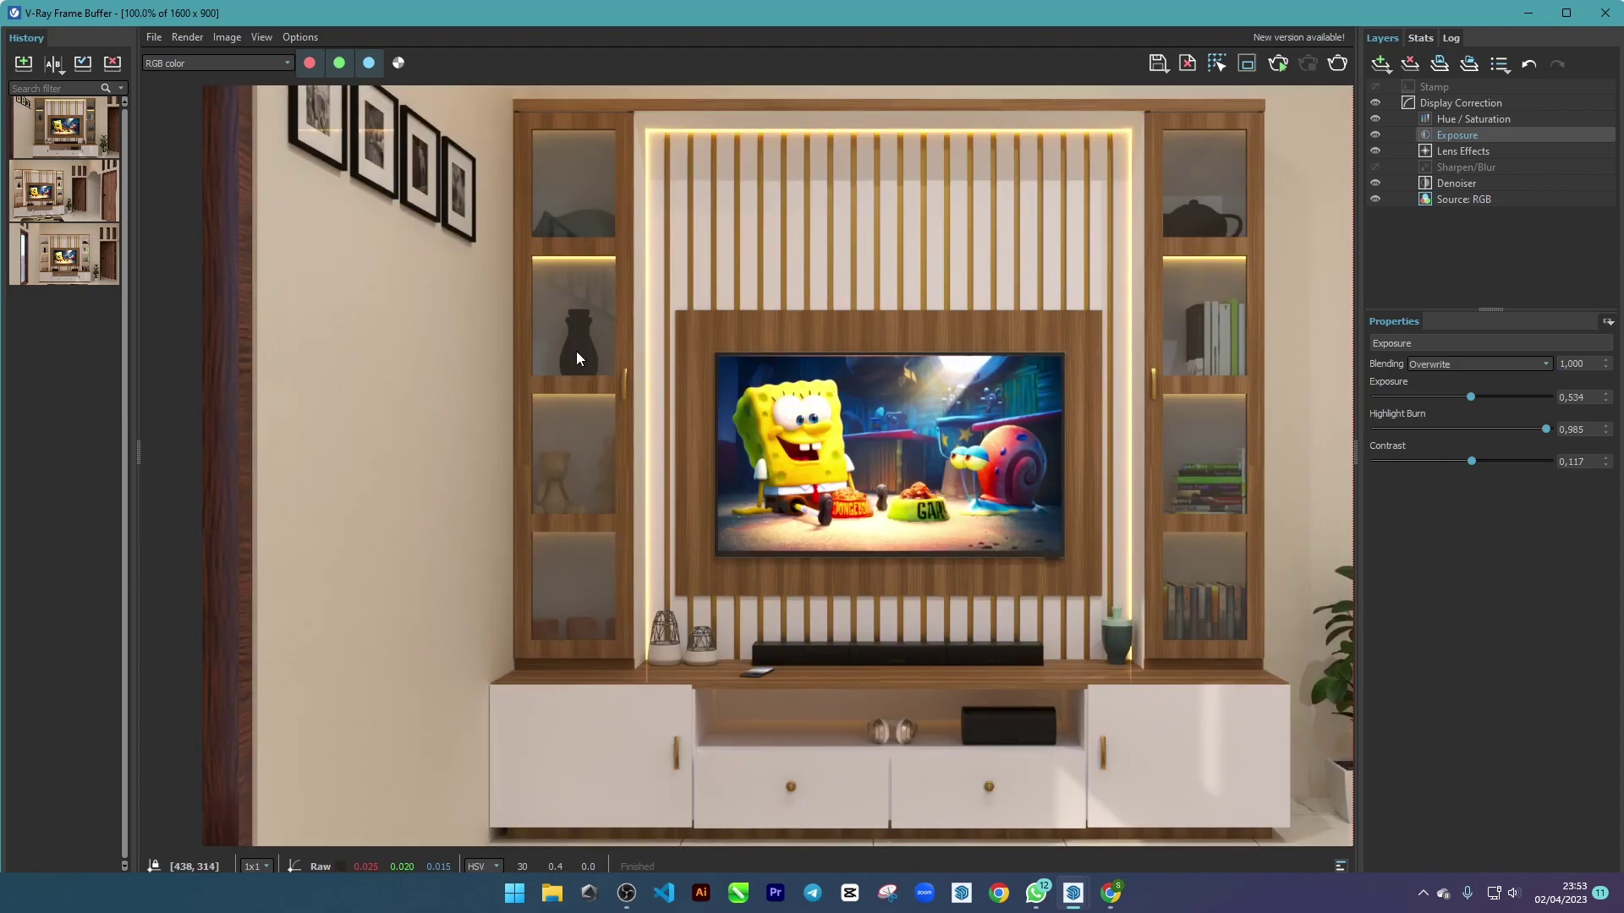
left_click(1473, 397)
left_click_drag(1466, 459, 1466, 460)
scroll(941, 454, "down", 2)
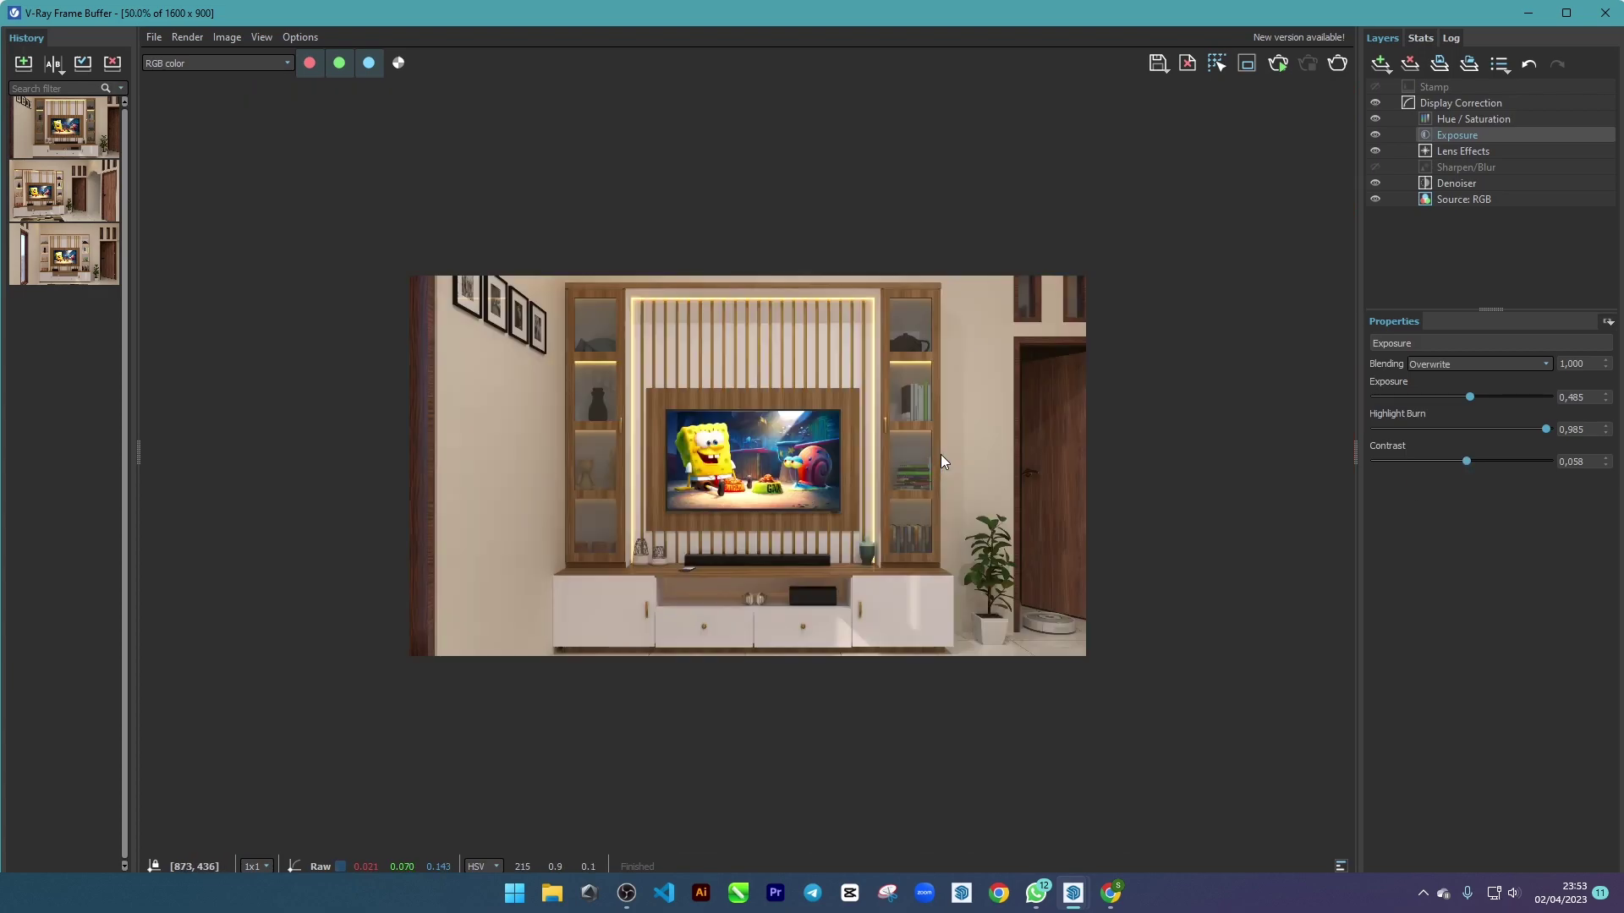
- Raise the Hue / Saturation layer's saturation to 0.107
left_click(1454, 119)
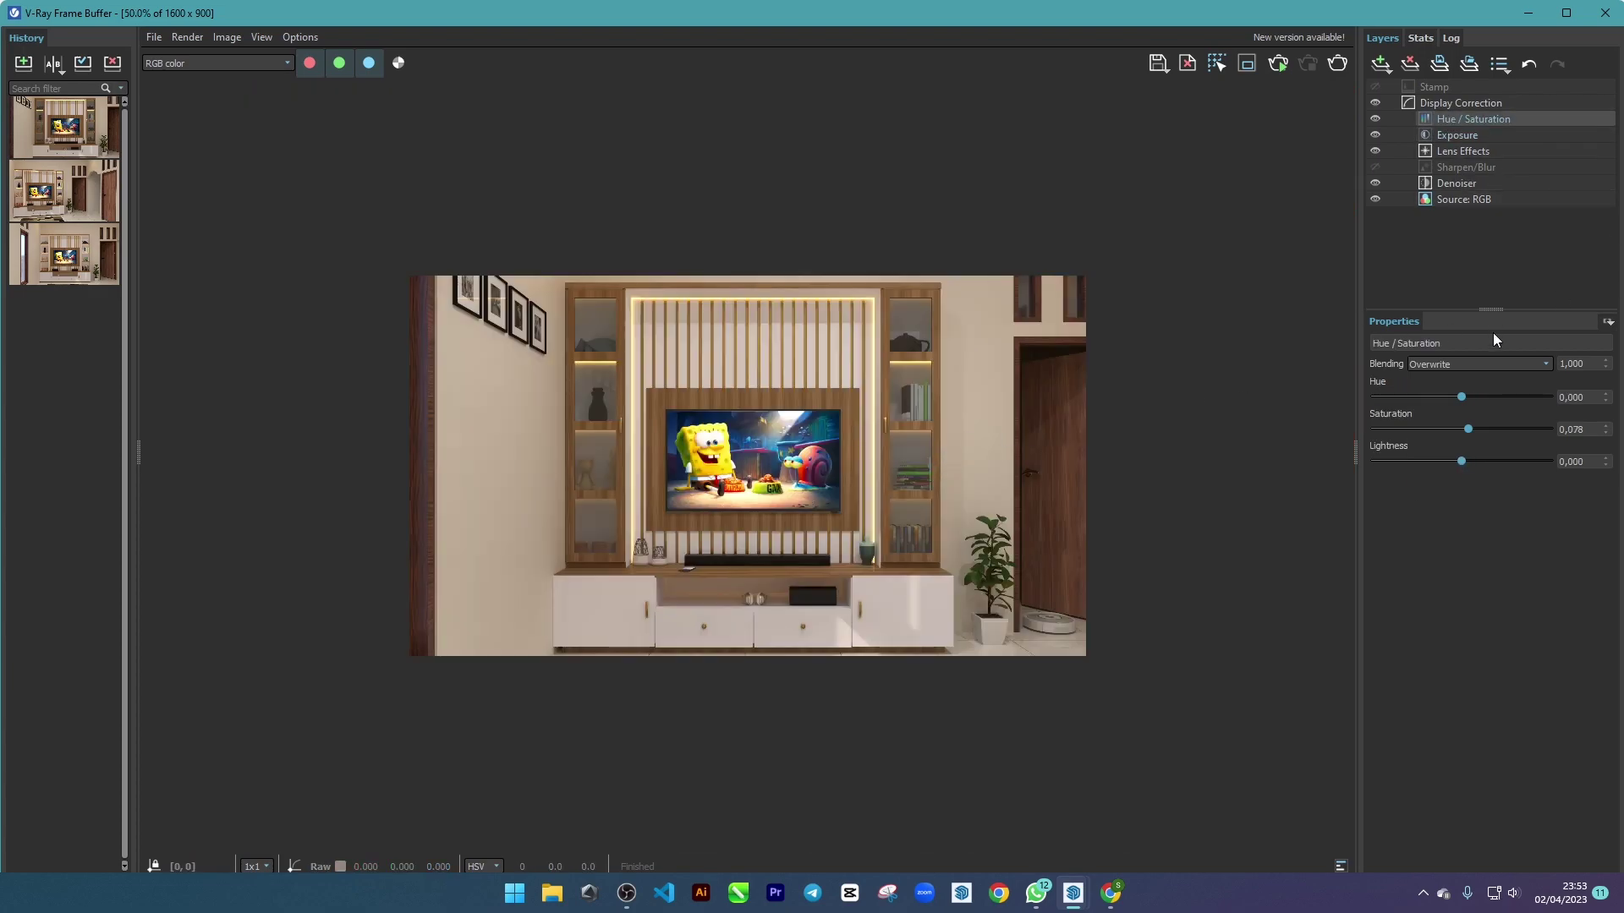
scroll(737, 427, "up", 2)
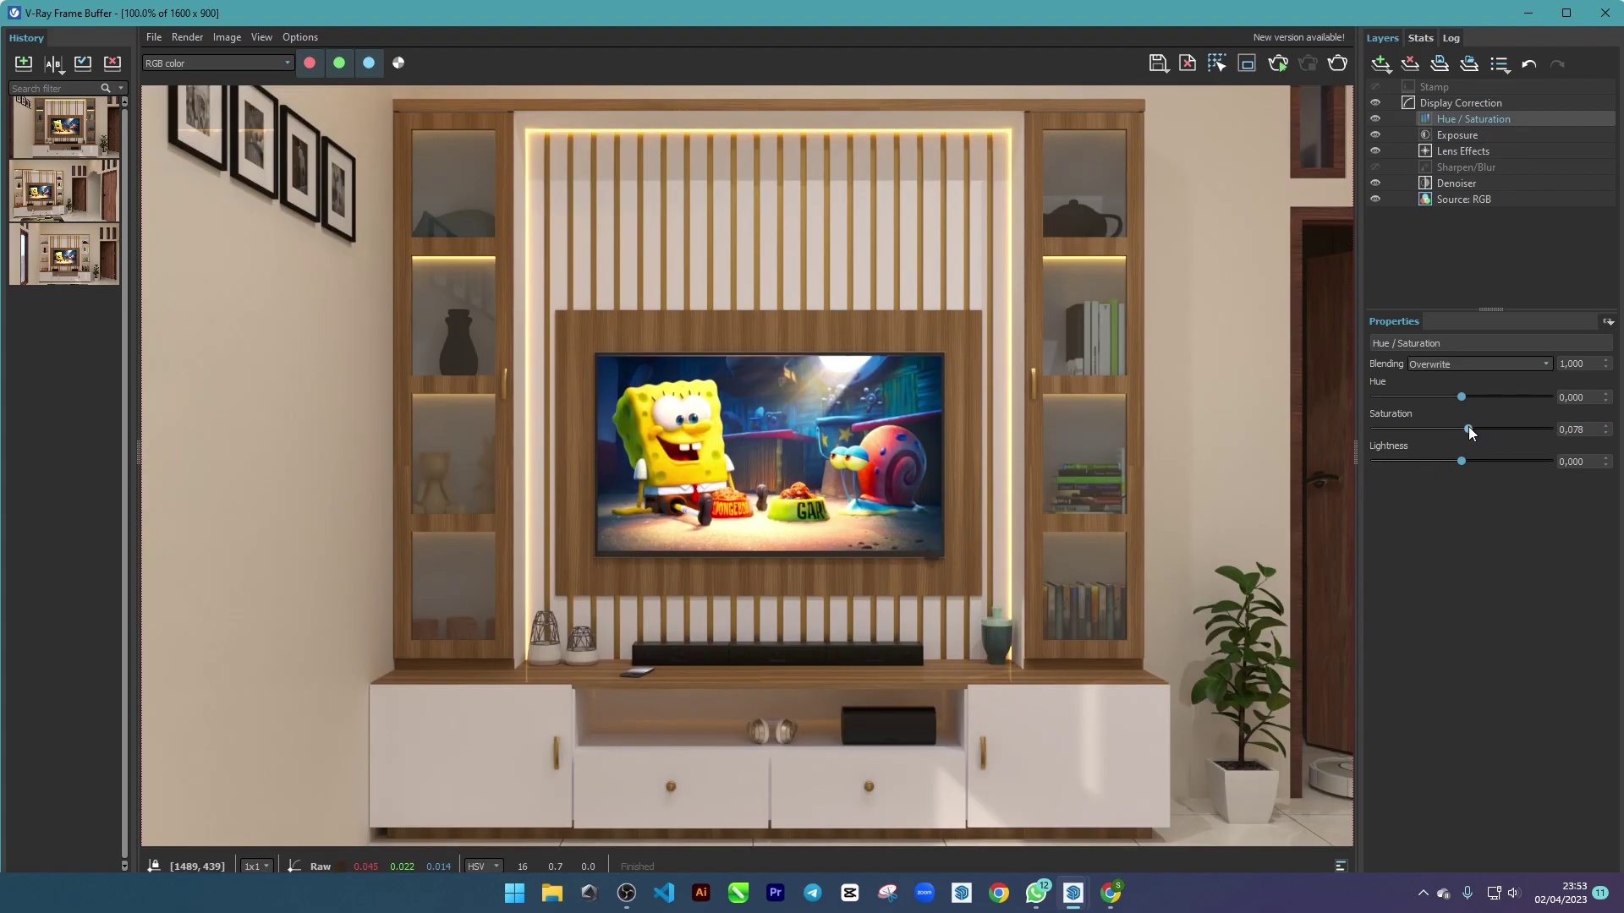
scroll(920, 440, "down", 2)
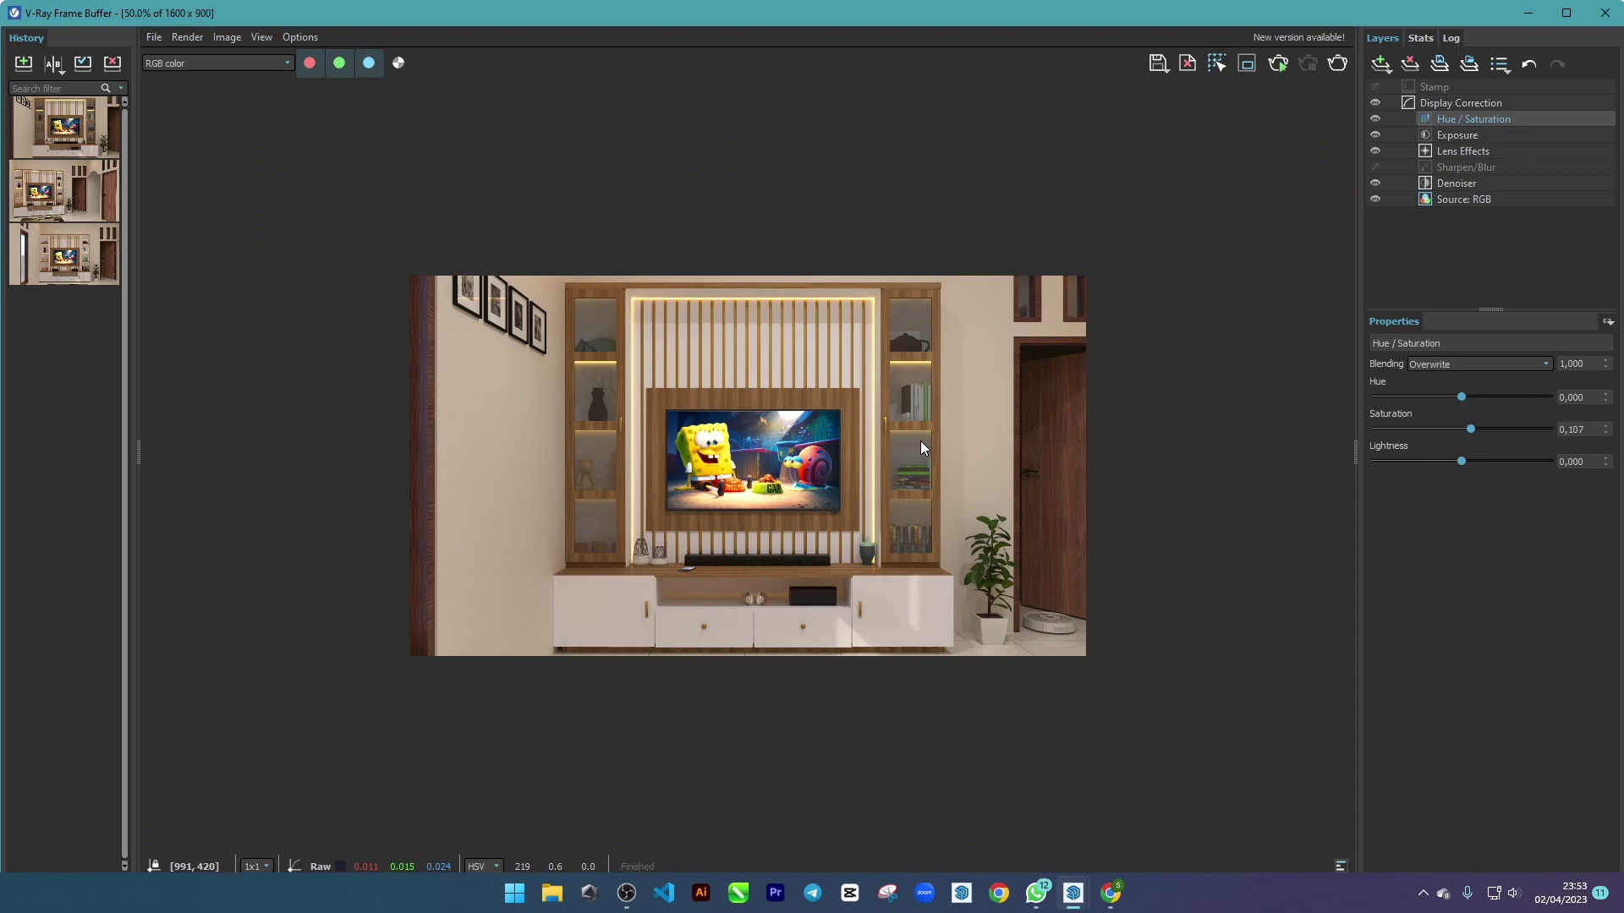
- Examine the colours of the whole render and of its cabinet, TV panel and door areas up close
scroll(616, 461, "up", 2)
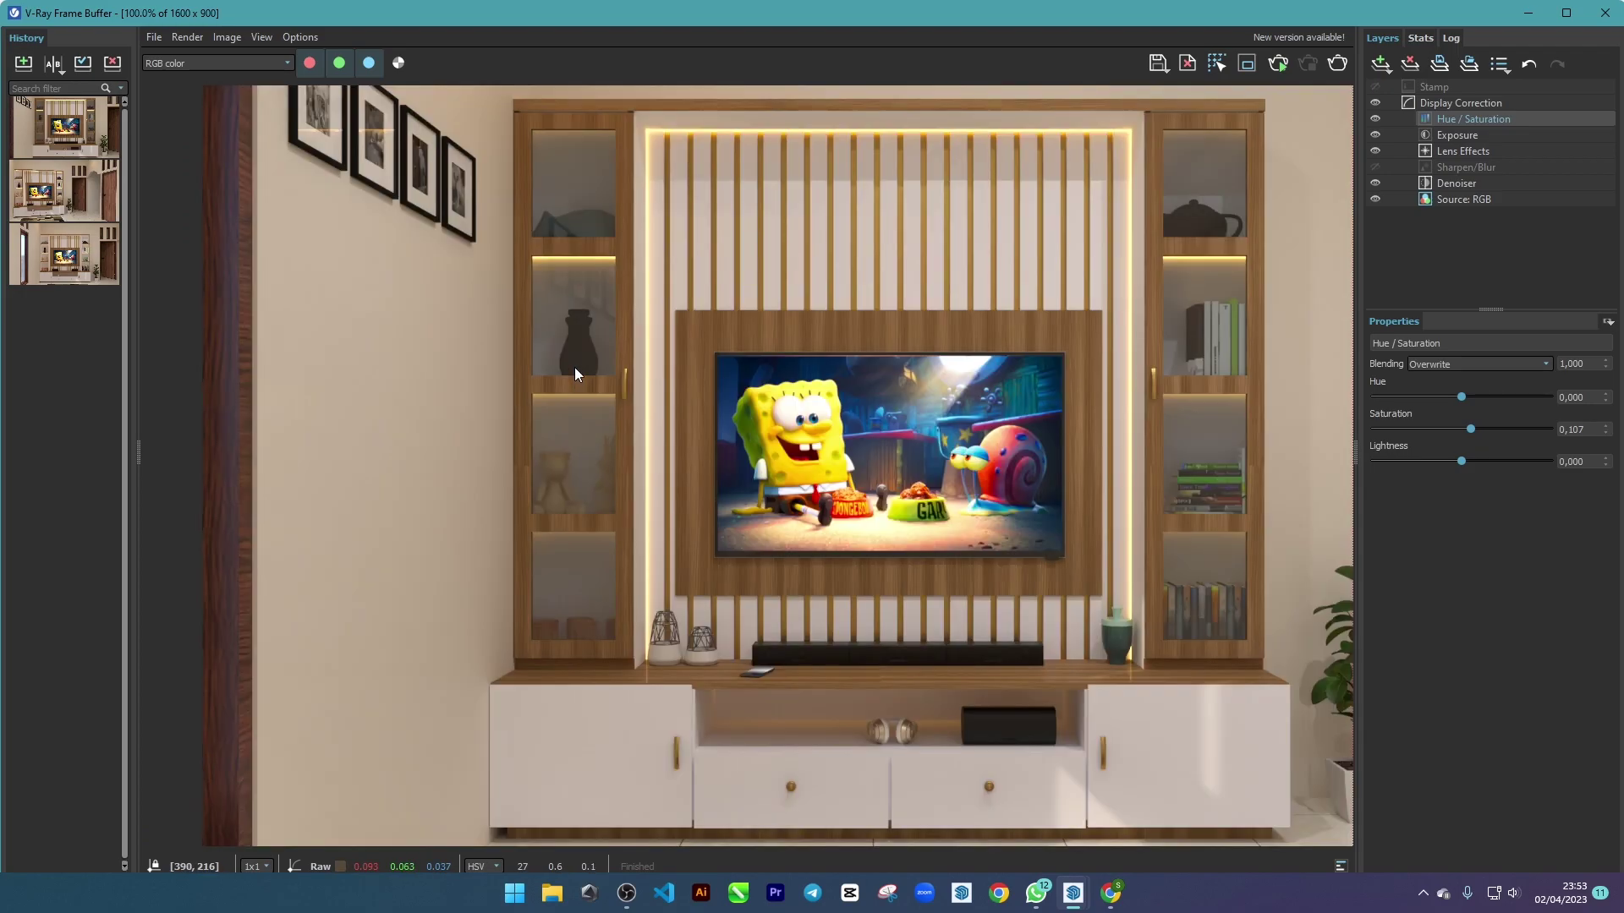
scroll(1031, 592, "down", 1)
scroll(986, 634, "up", 3)
scroll(1066, 643, "down", 1)
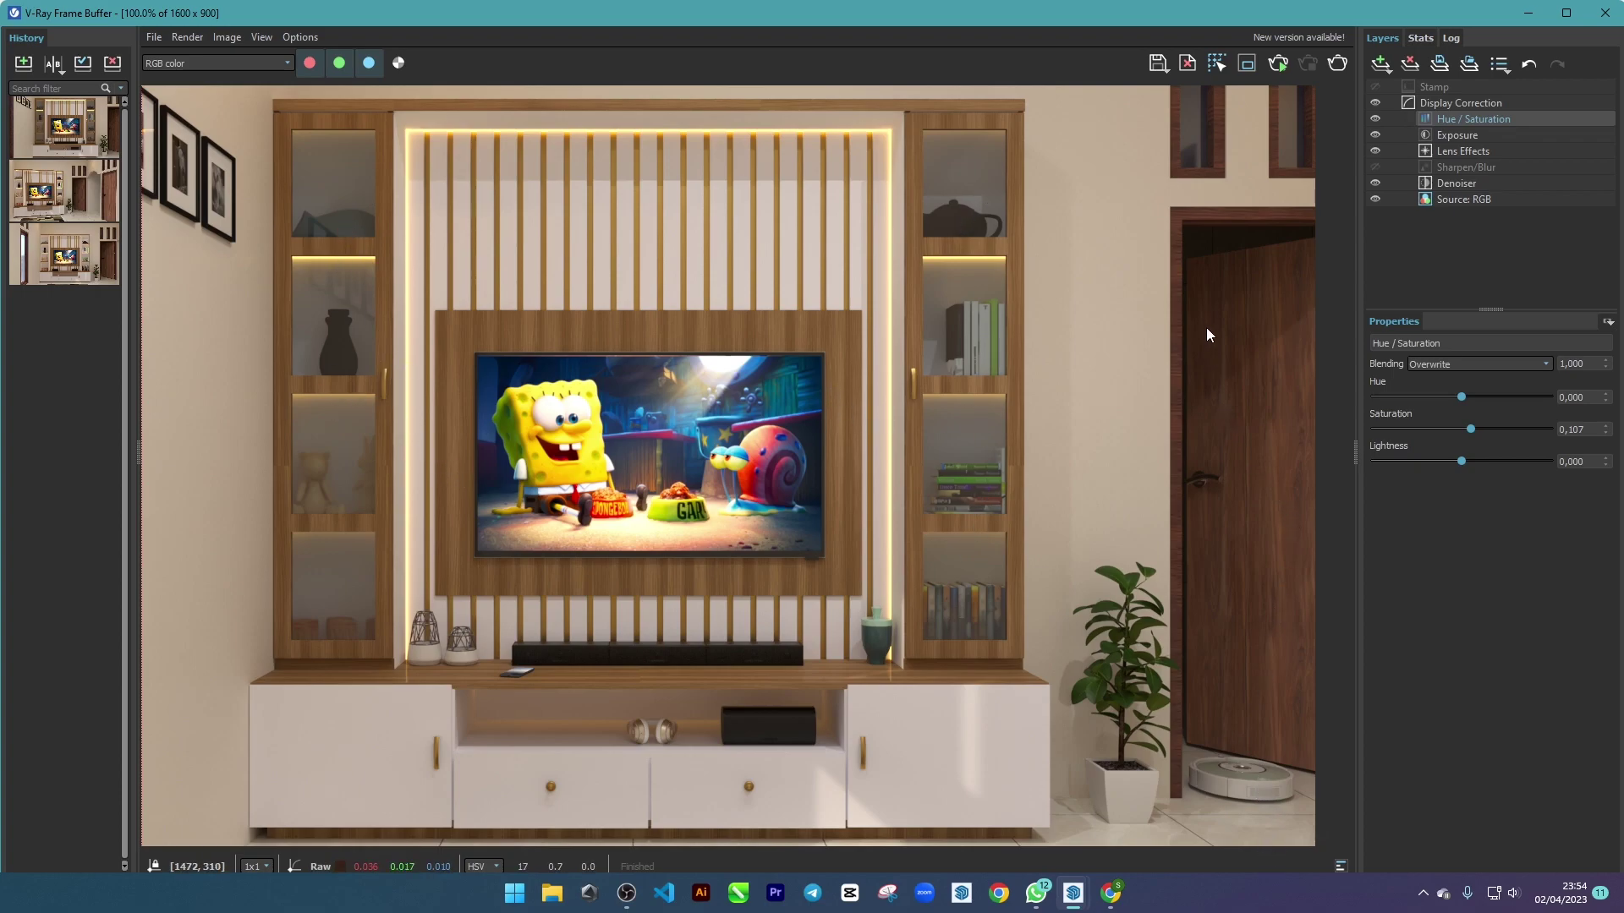
scroll(1241, 482, "down", 2)
scroll(935, 521, "up", 2)
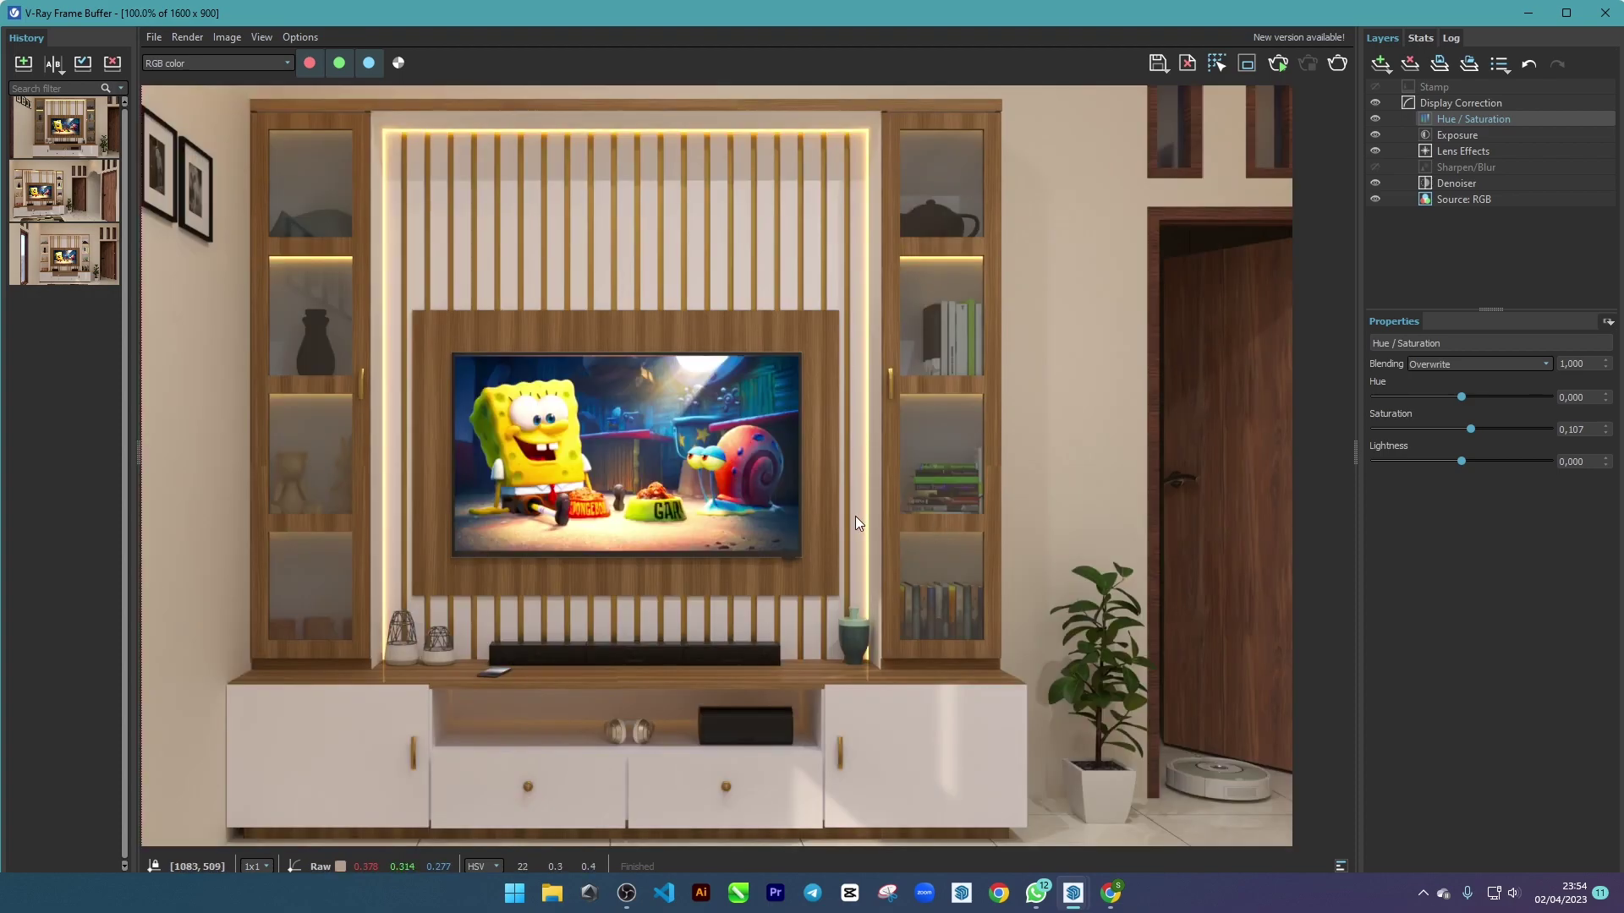
scroll(332, 302, "down", 2)
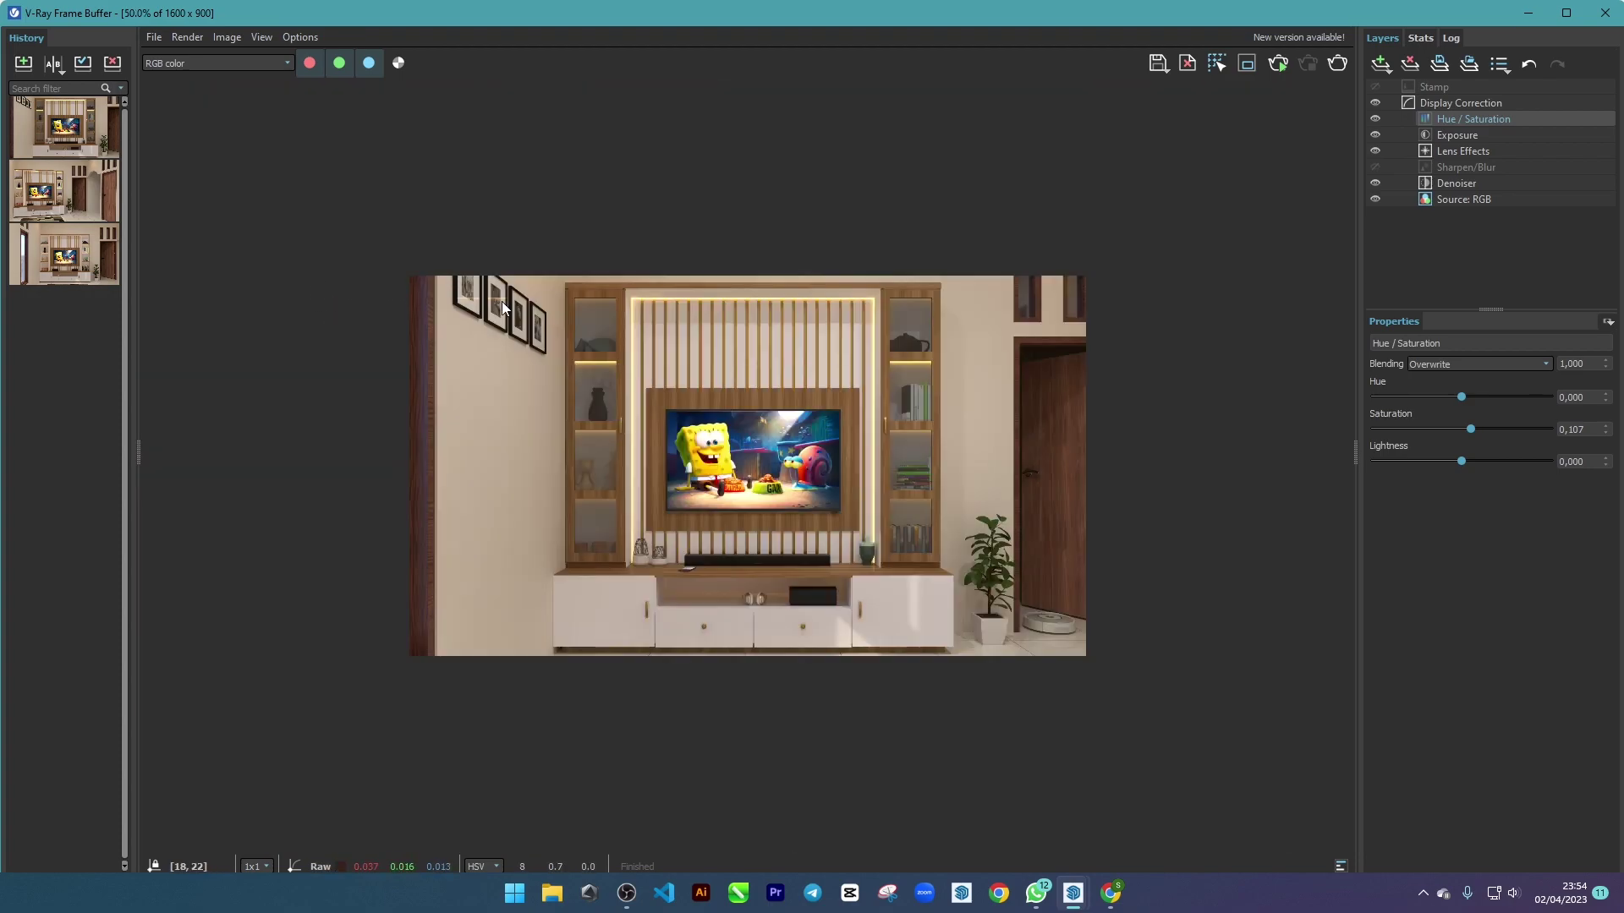
scroll(525, 312, "up", 2)
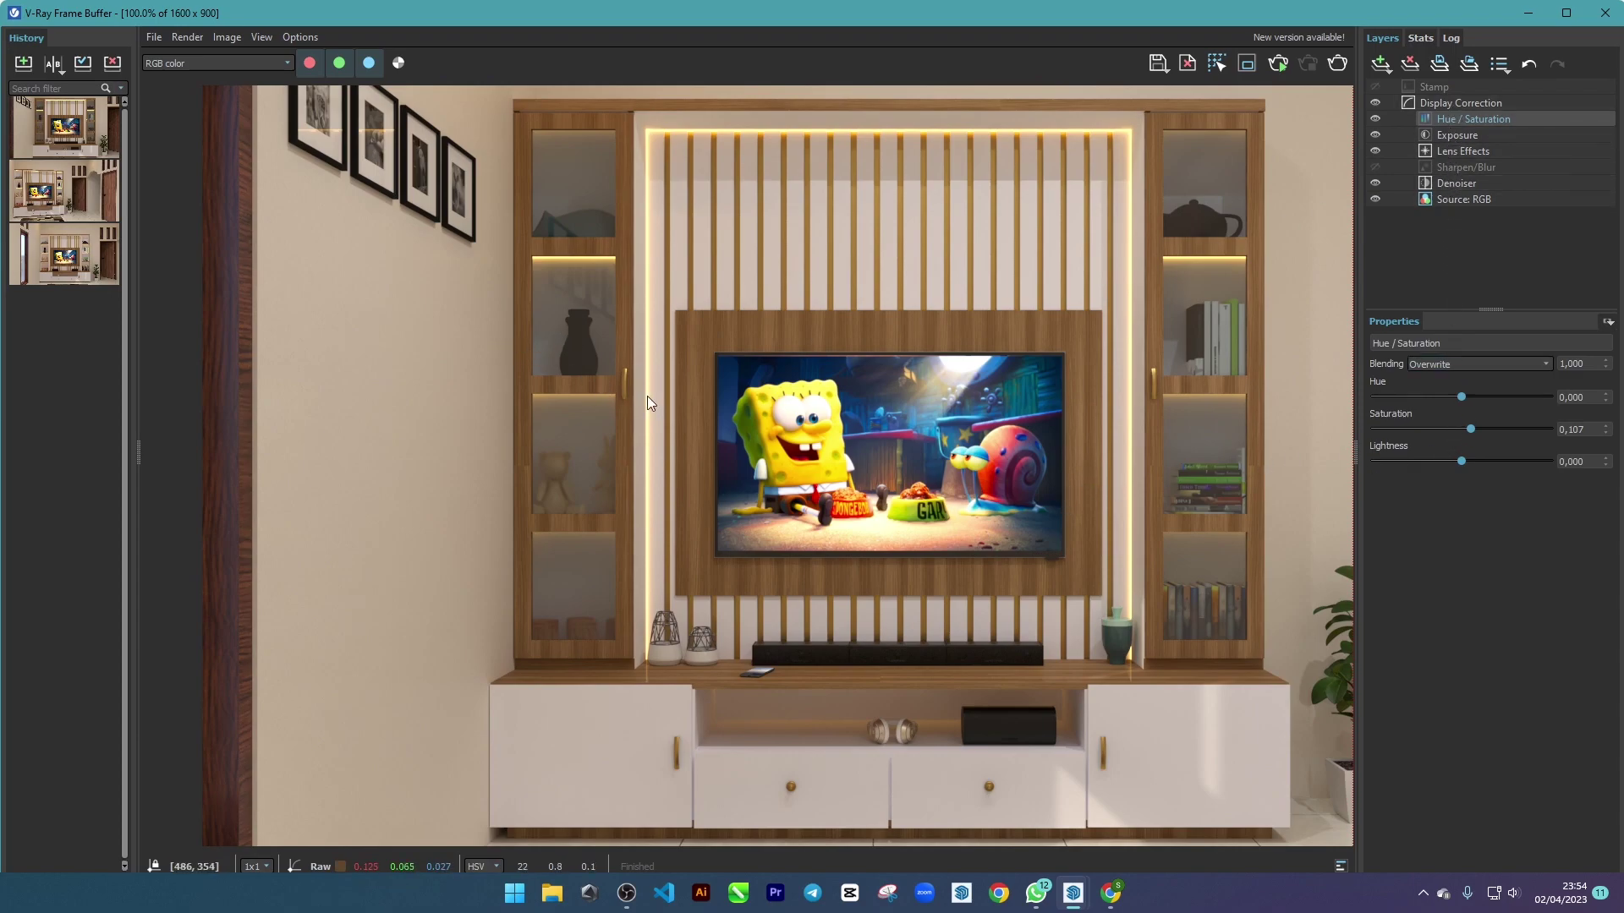
scroll(771, 360, "up", 4)
scroll(825, 175, "down", 2)
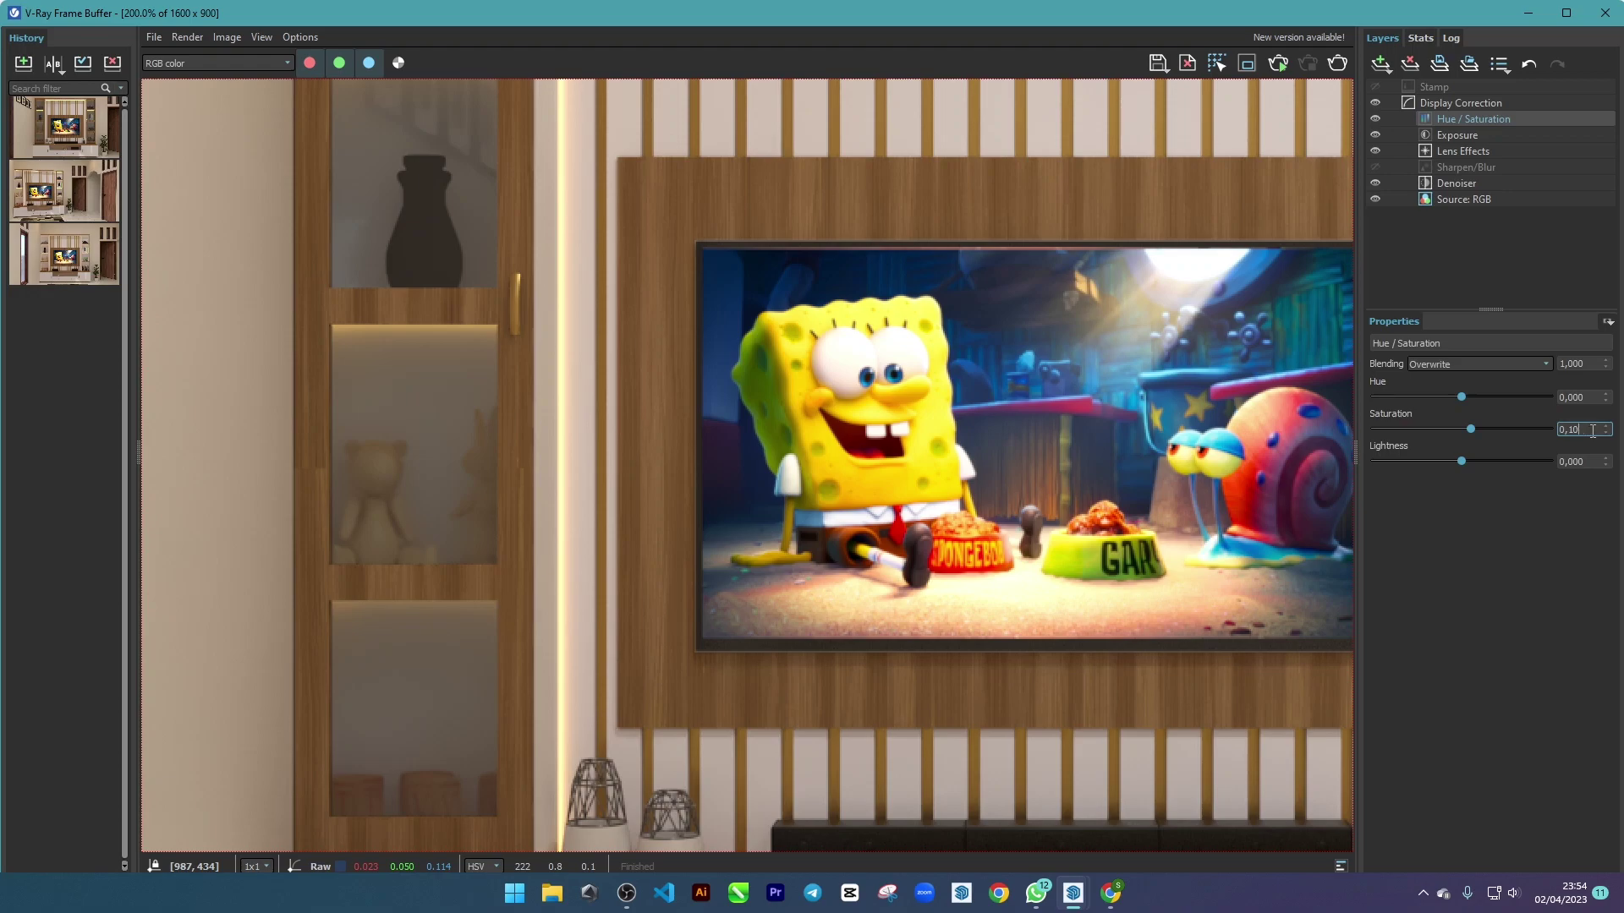
- Set the Hue / Saturation layer's saturation to 0.100 and check the TV area of the render
left_click(1484, 565)
scroll(711, 414, "down", 2)
scroll(692, 406, "up", 1)
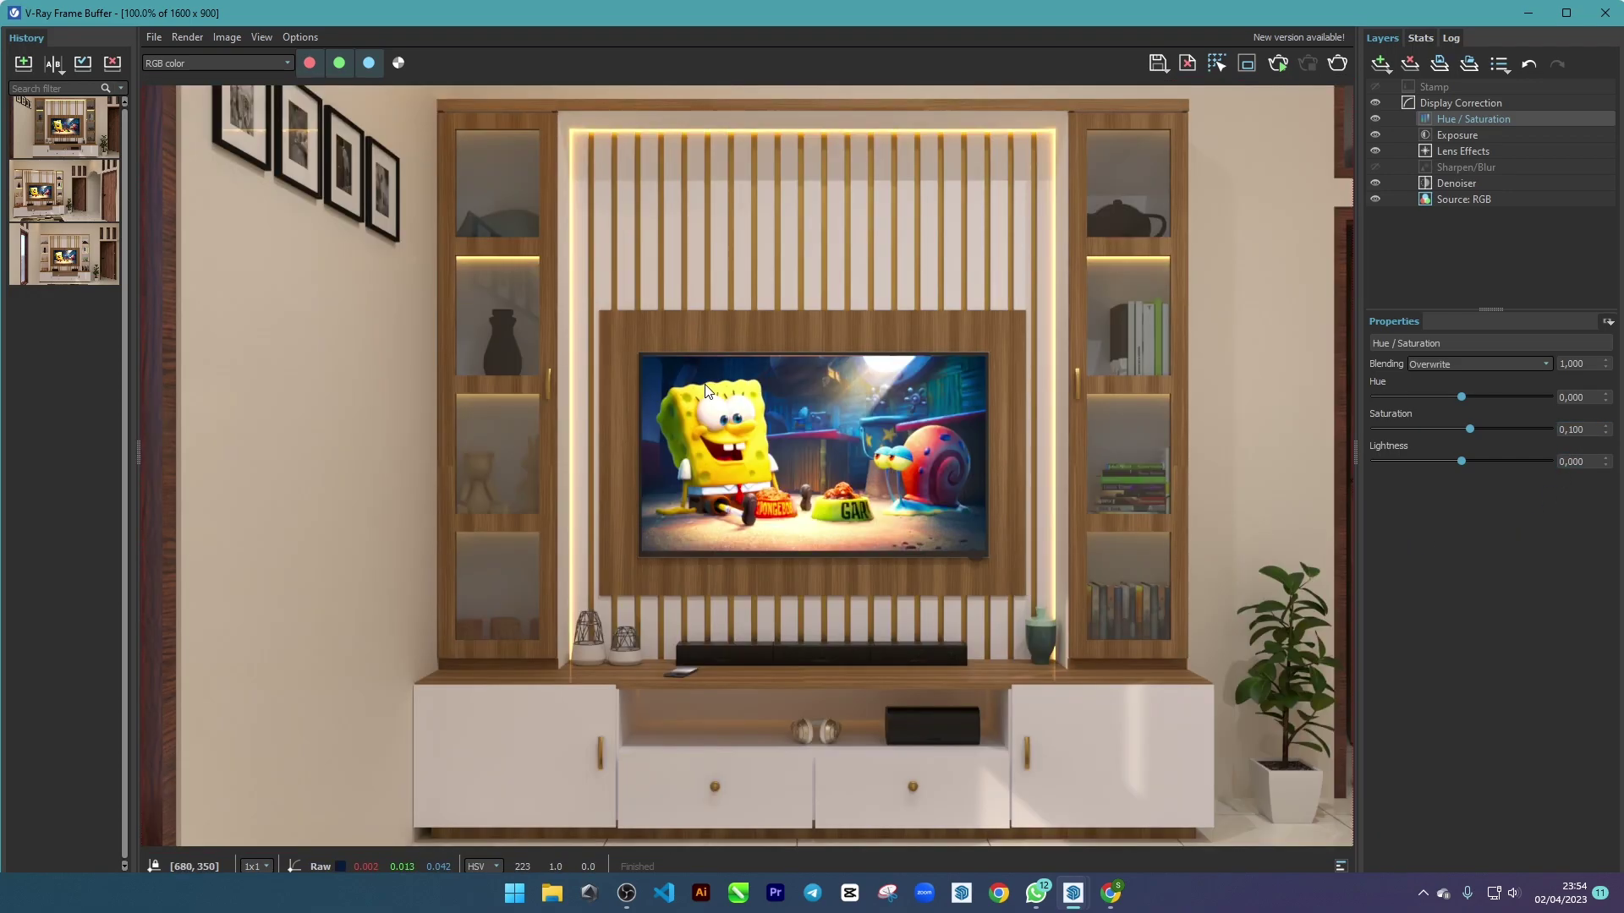
scroll(771, 336, "up", 1)
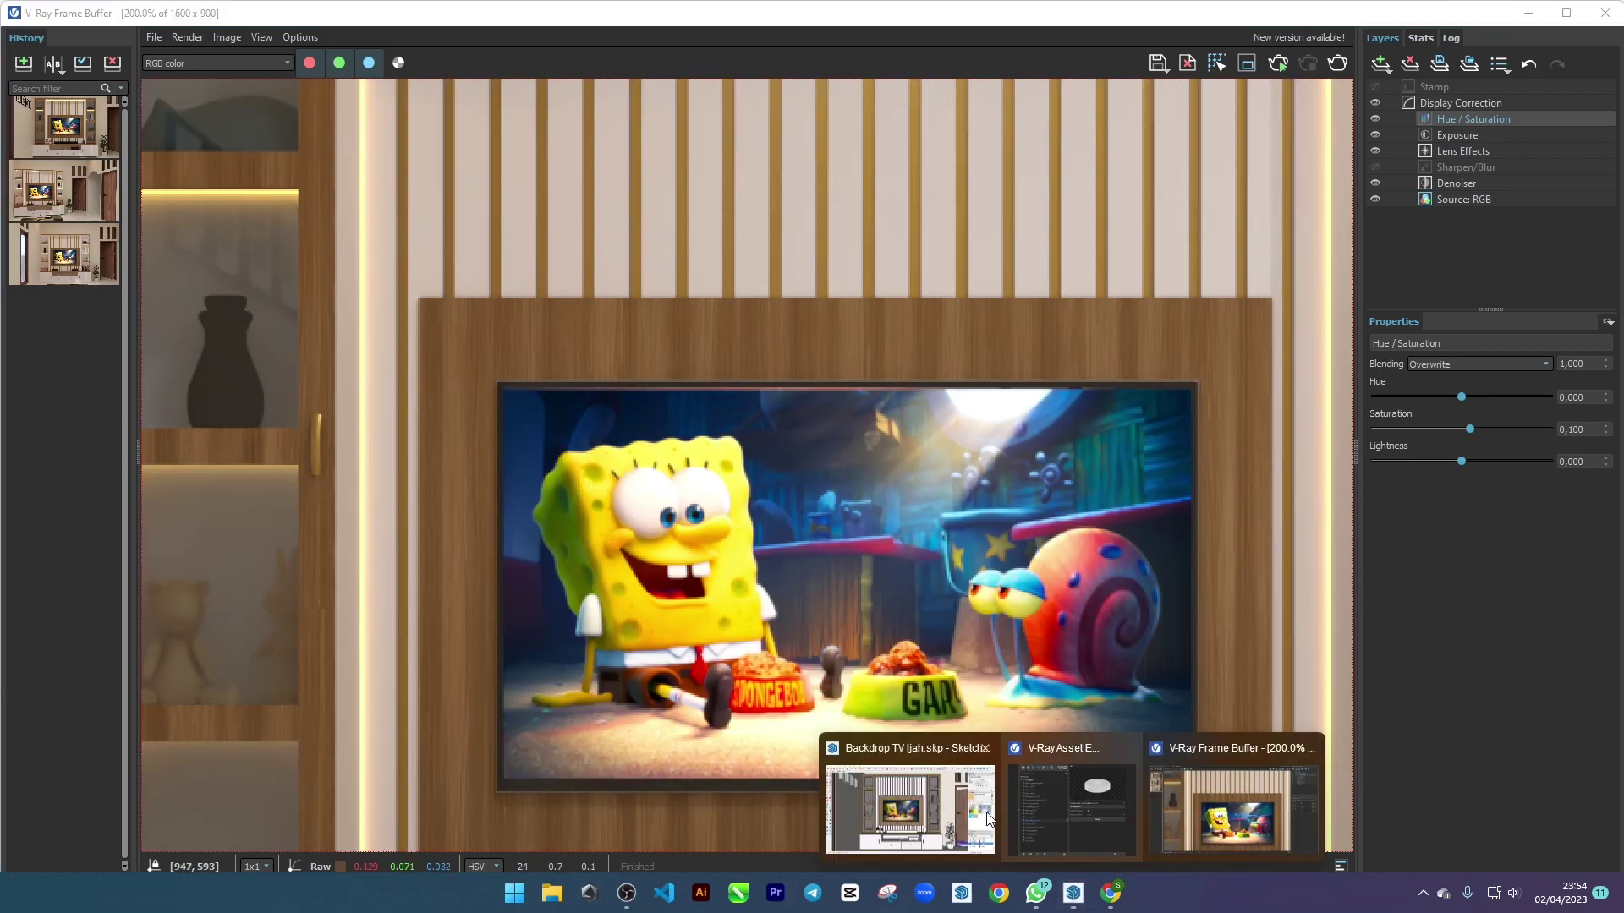
- Switch to the SketchUp model, sample the TV panel's wood material and open its editing settings for inspection
left_click(1526, 14)
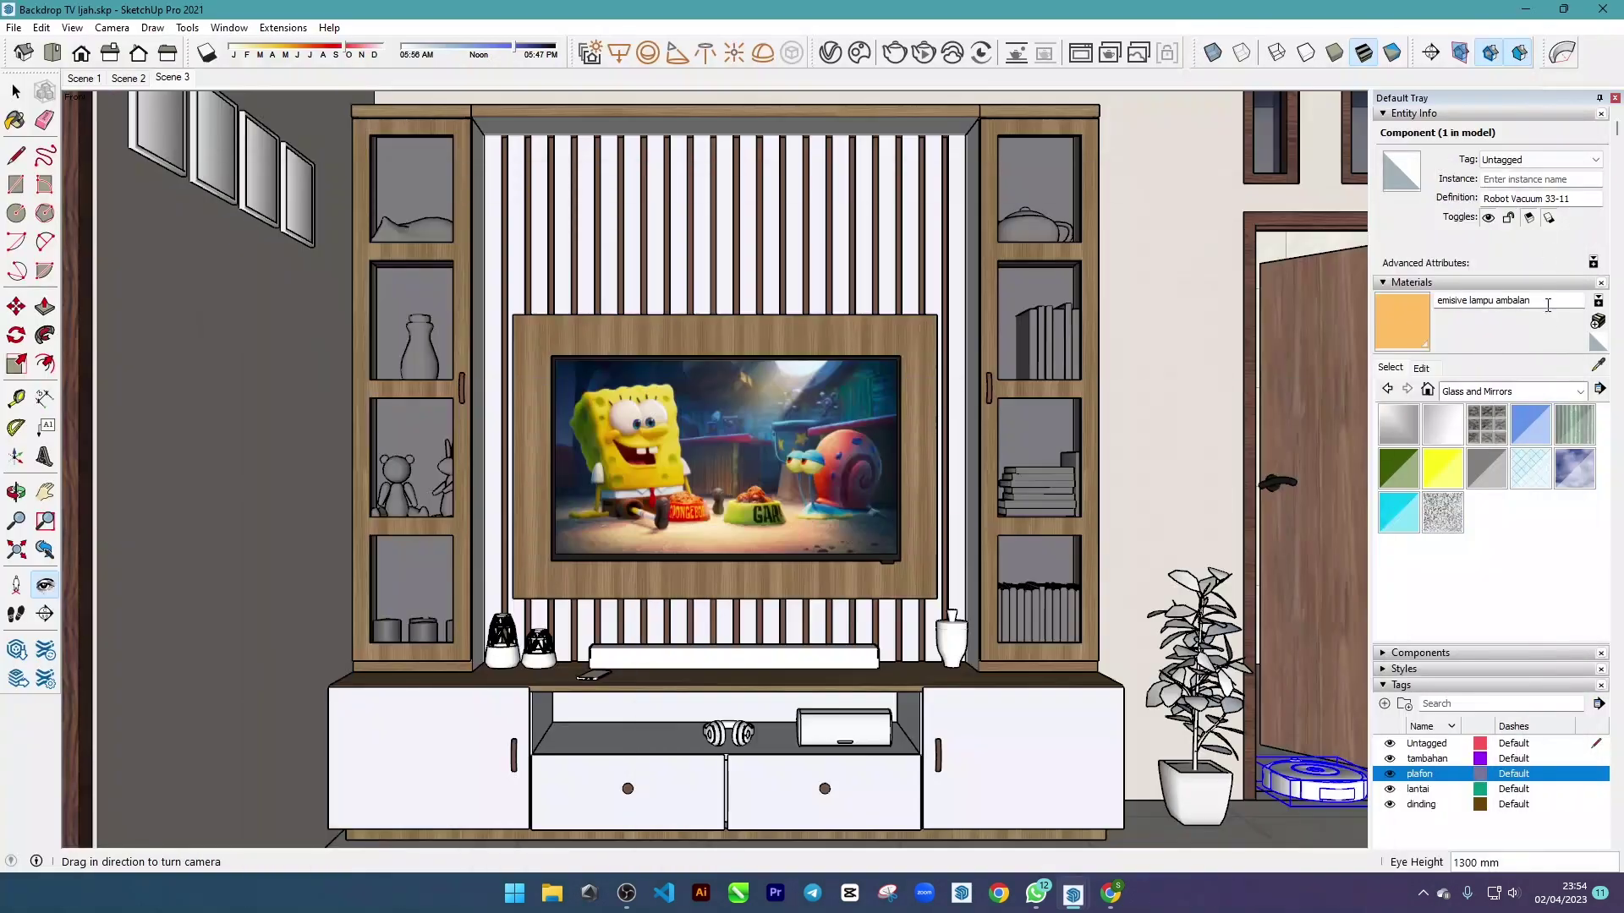
left_click(1598, 364)
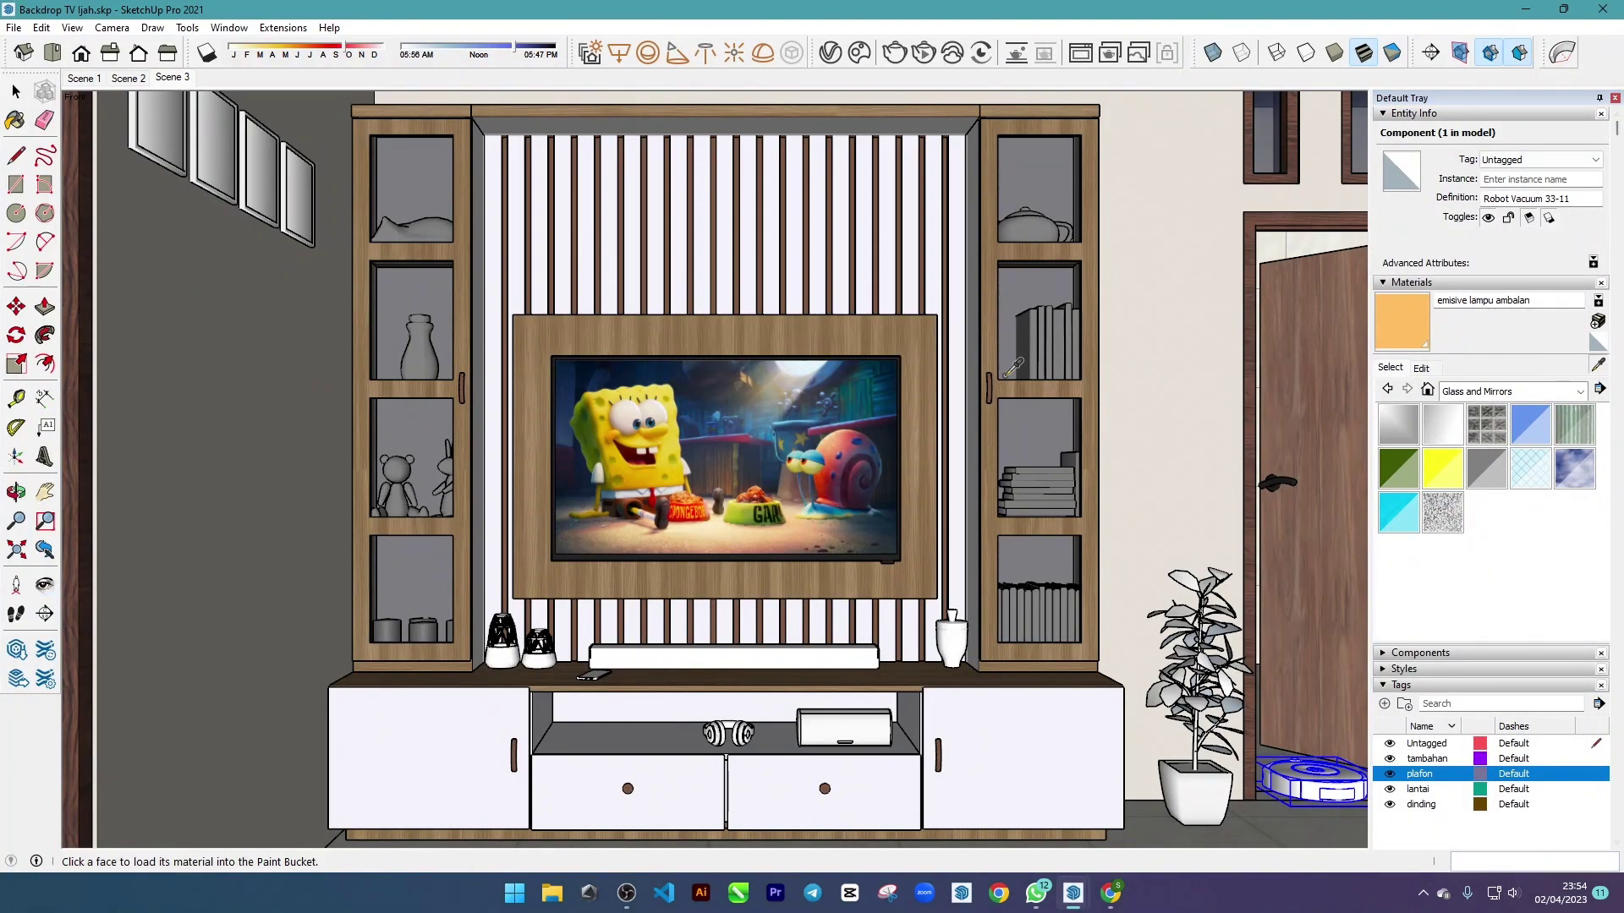
left_click(873, 328)
left_click(1421, 369)
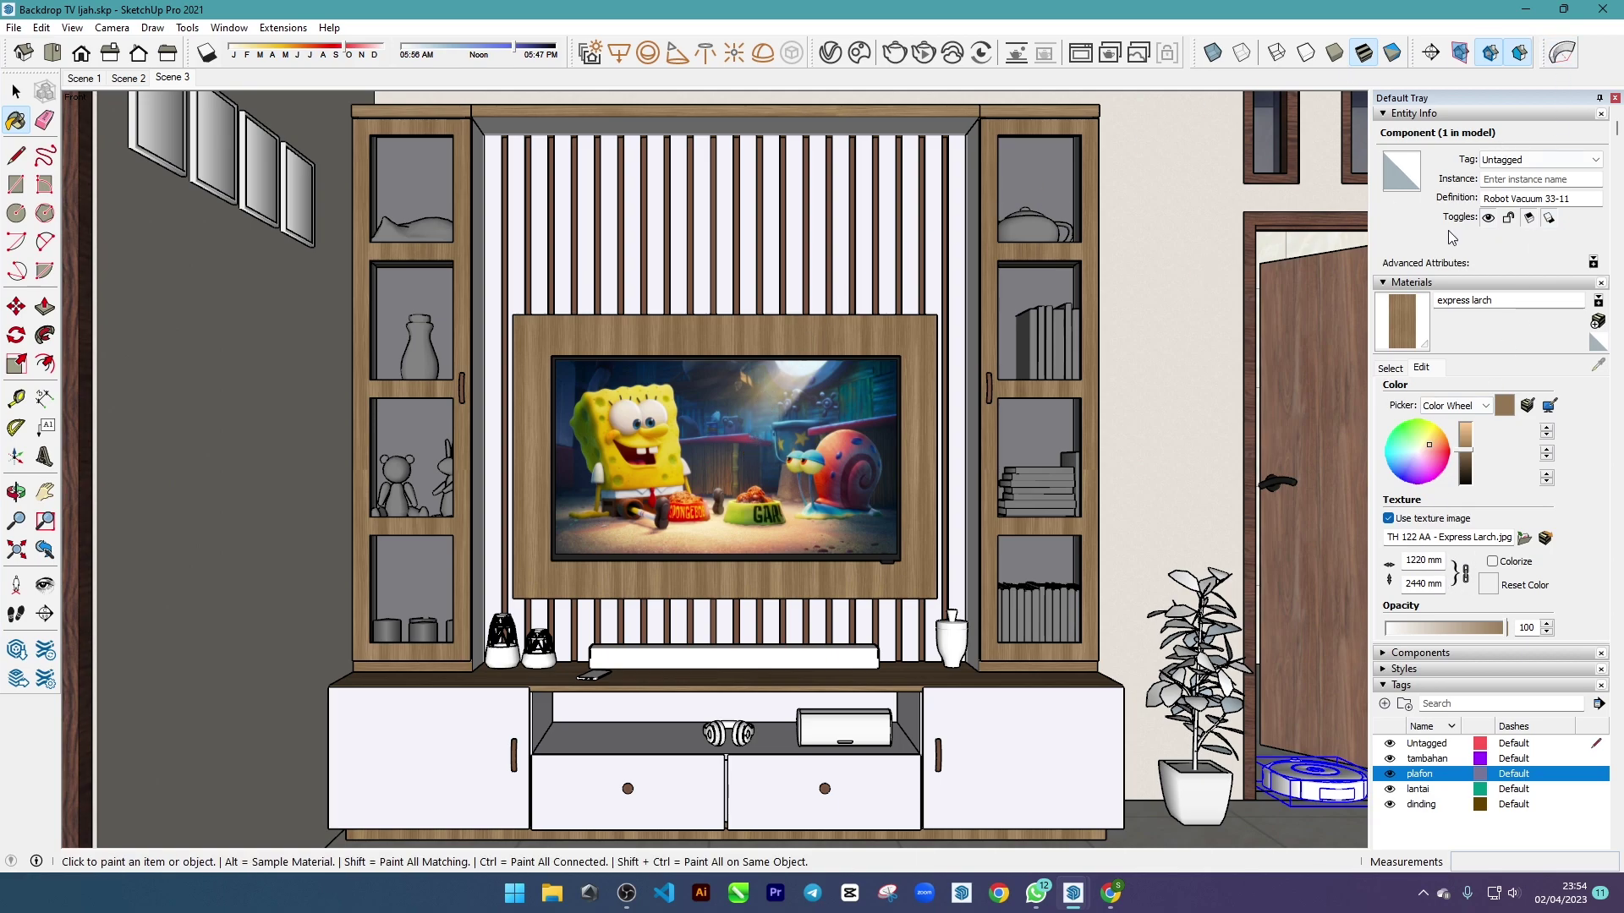
- Return to the V-Ray Frame Buffer, try an exposure of 0.874 on the Exposure layer, and reduce it to 0.728
mouse_move(1084, 884)
left_click(1200, 829)
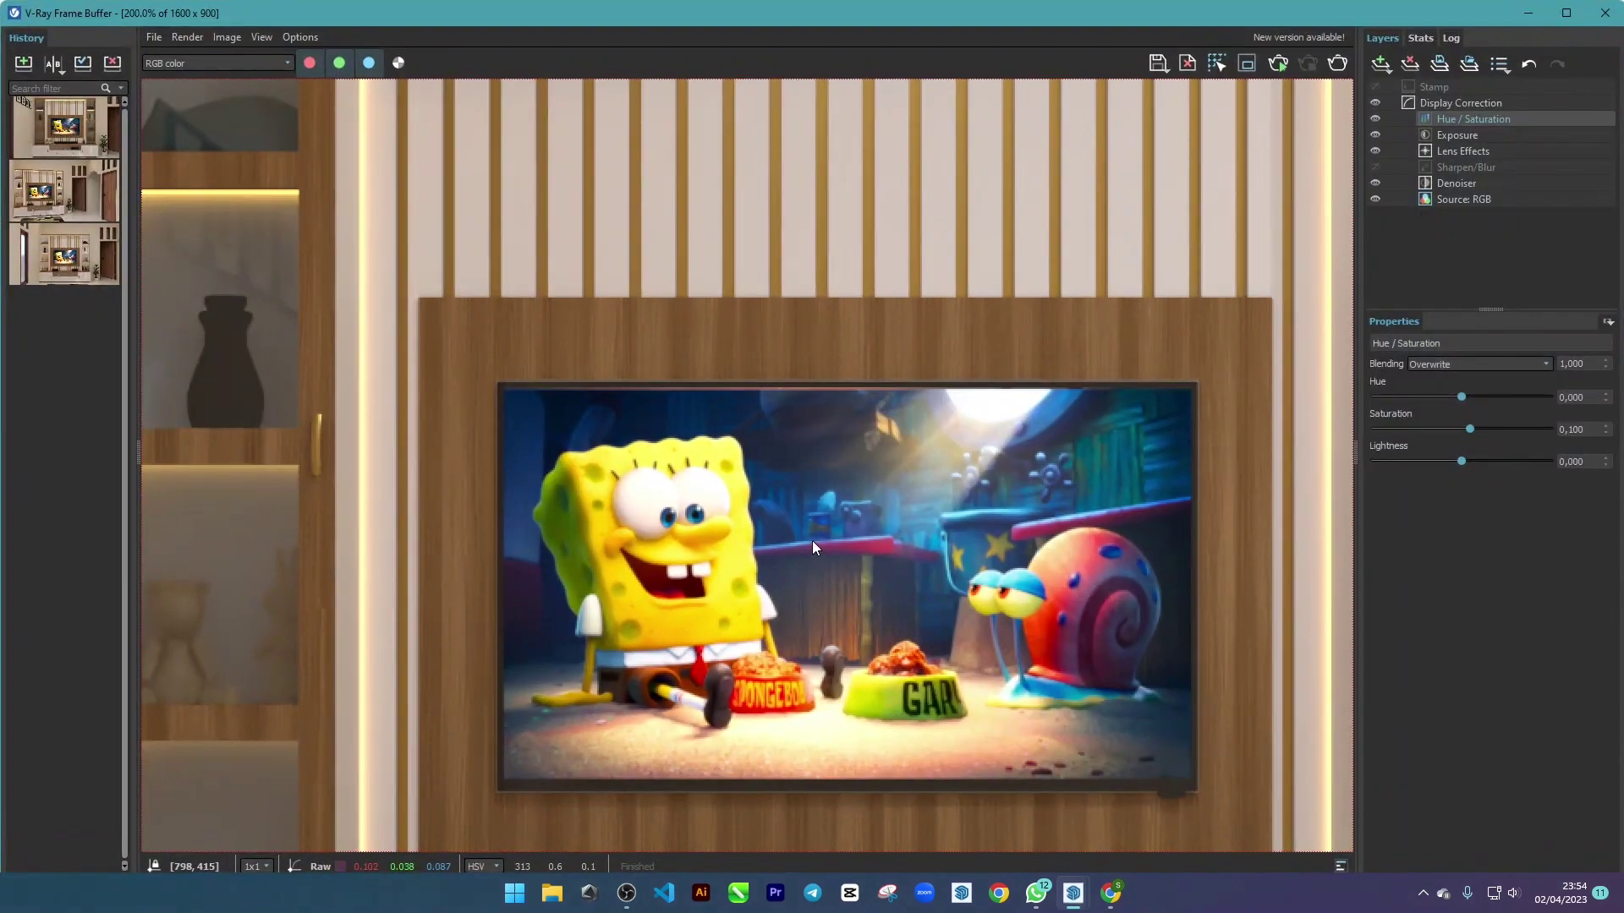
left_click(1458, 136)
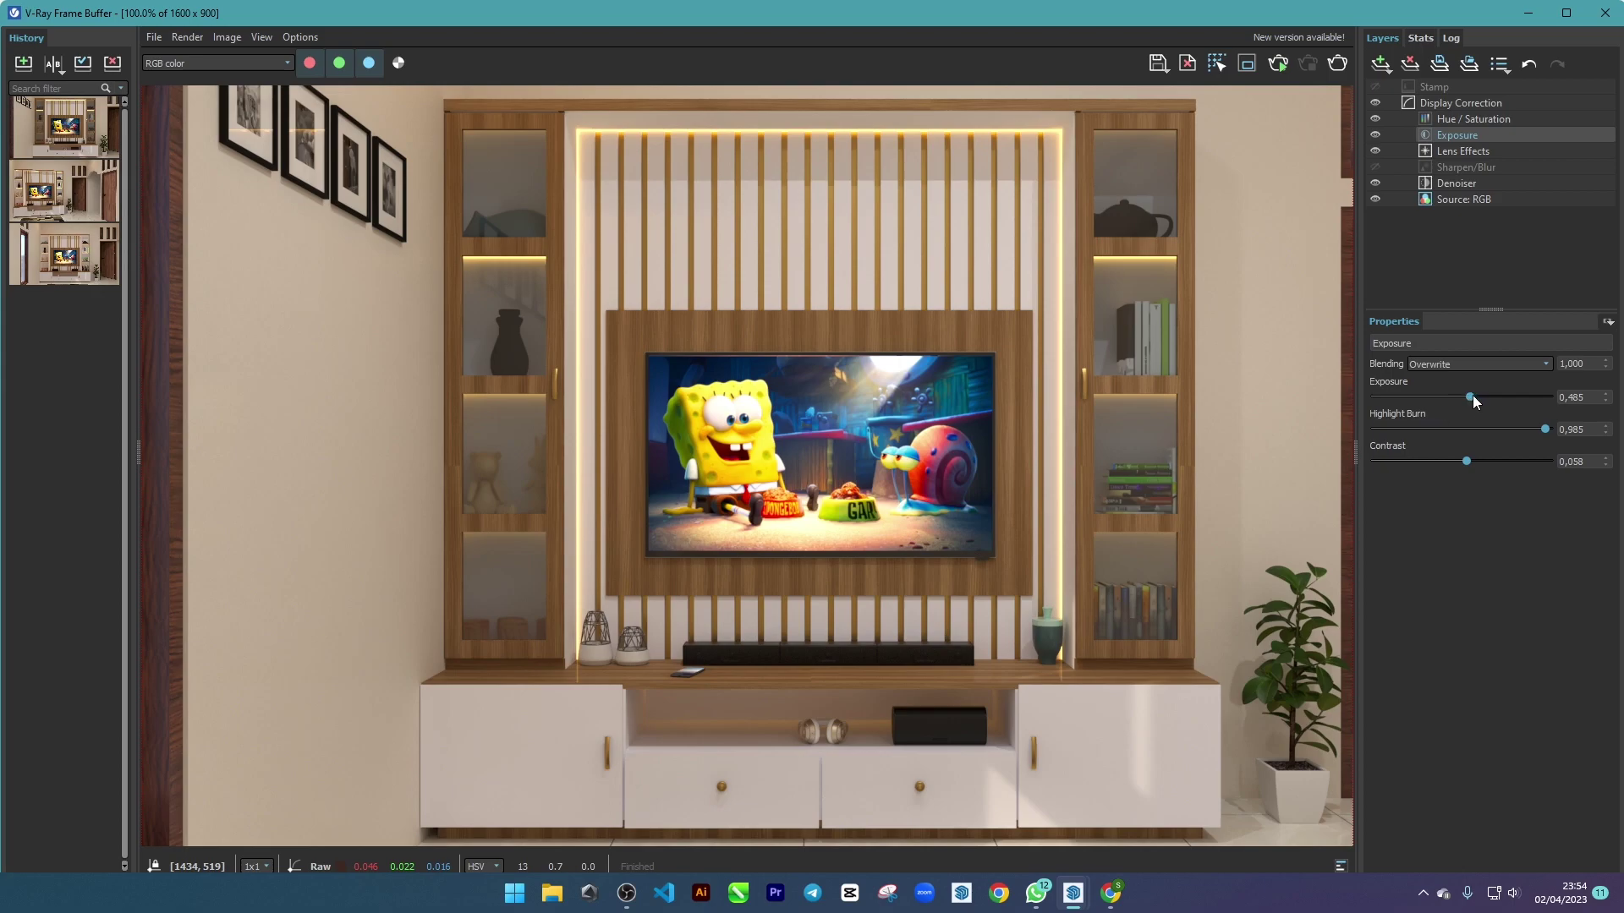
left_click_drag(1470, 394, 1477, 395)
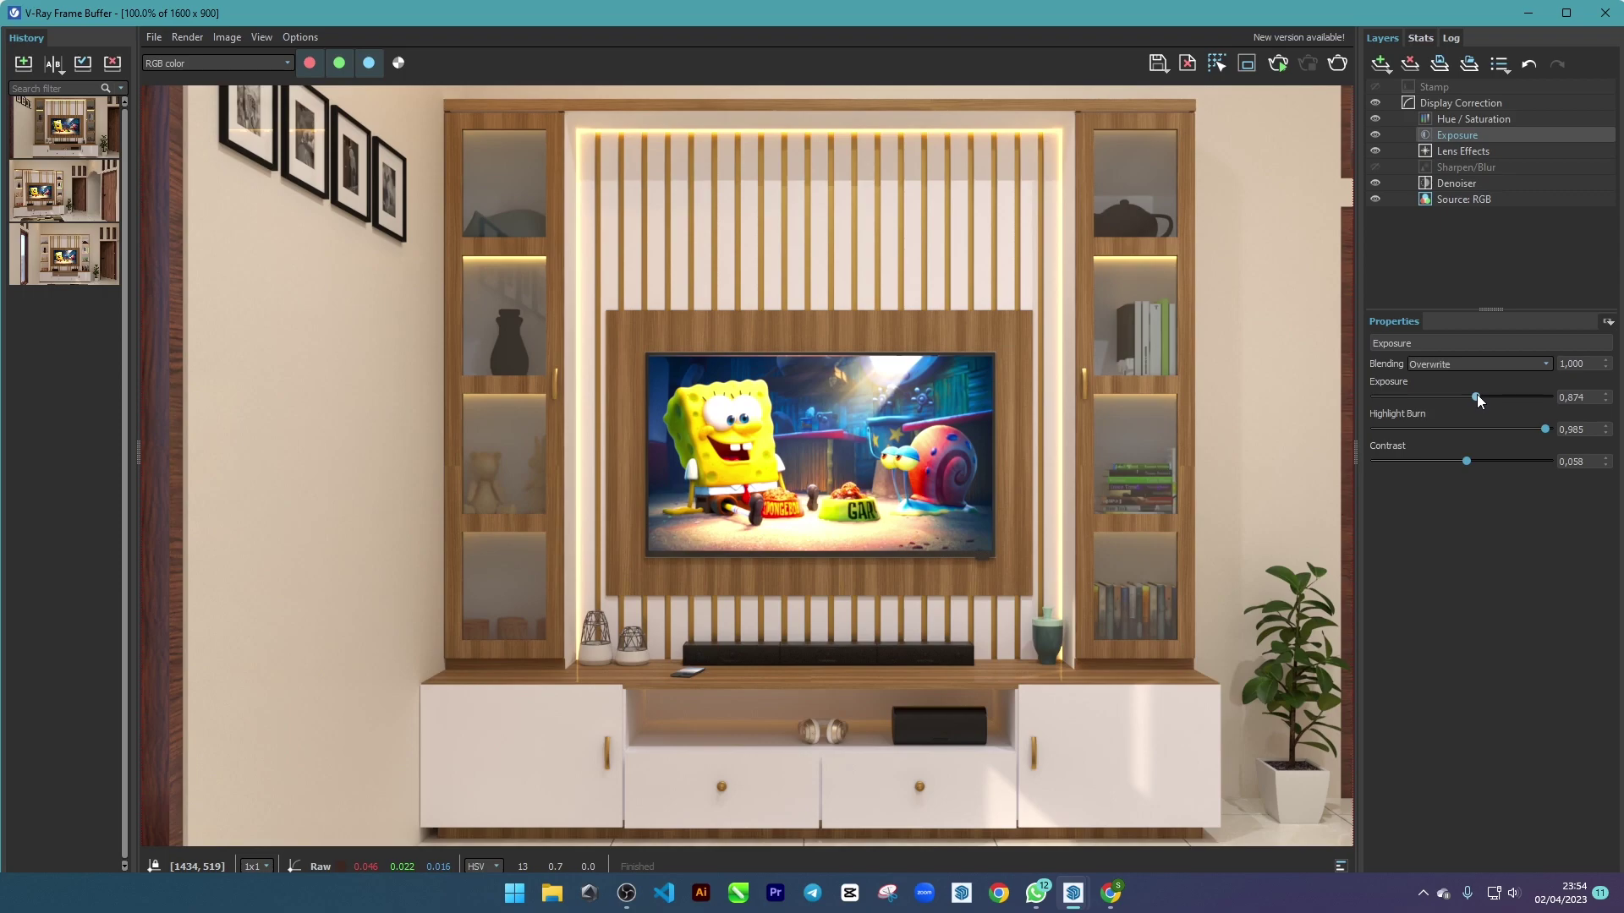
left_click_drag(1476, 394, 1475, 394)
scroll(1021, 480, "down", 2)
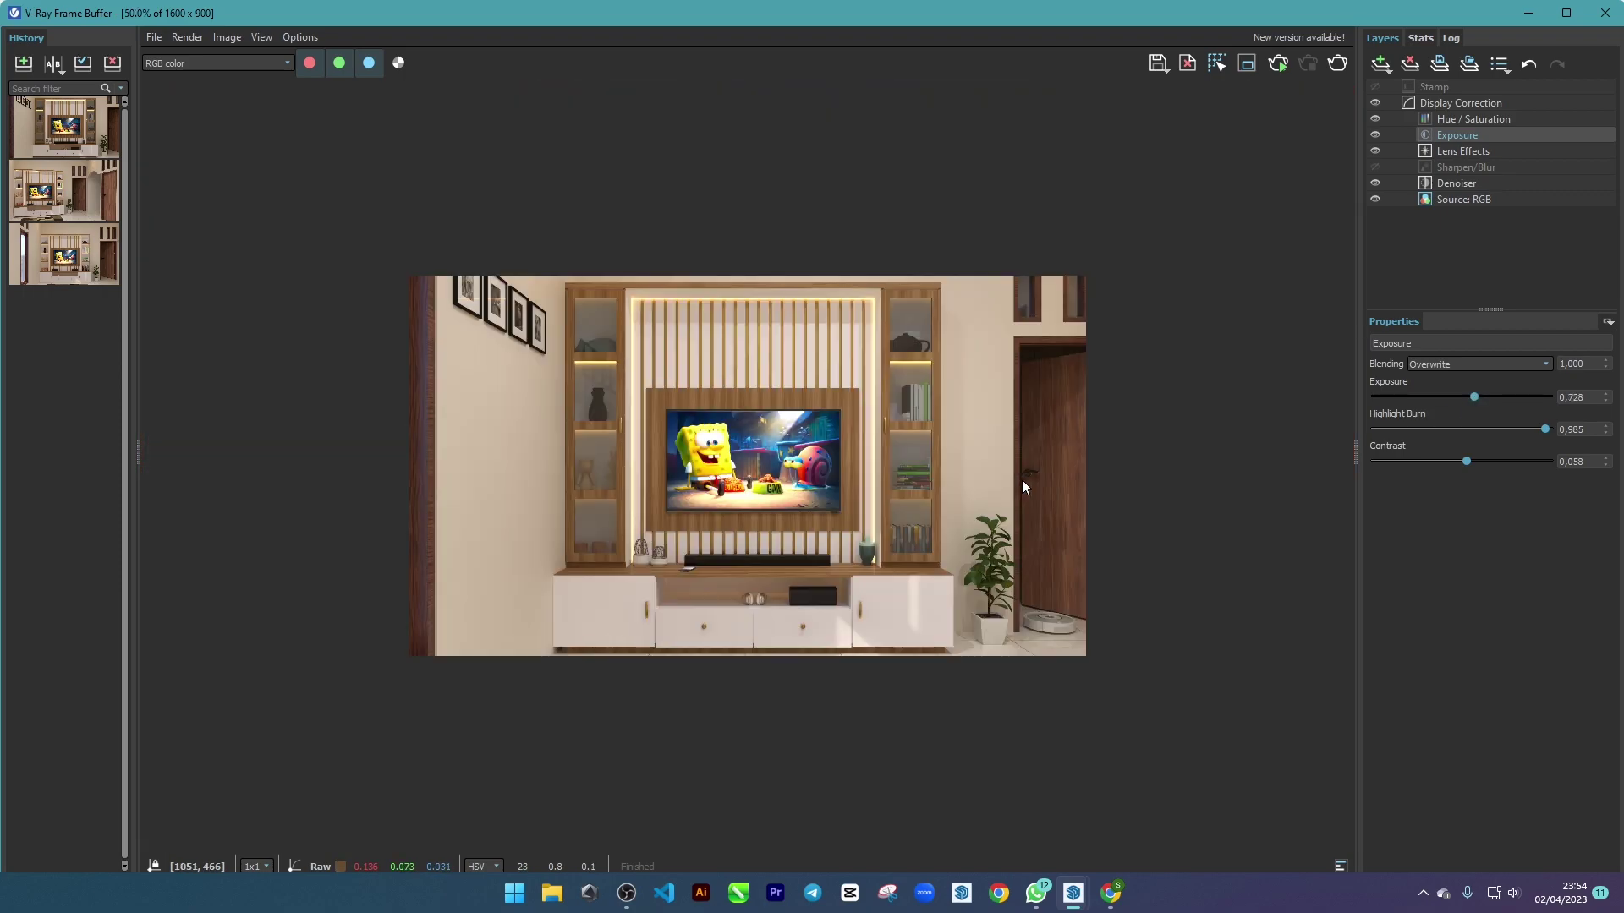
scroll(1021, 480, "up", 2)
- Raise the Exposure layer's exposure to 0.777 and check the whole render
left_click_drag(1477, 395, 1479, 394)
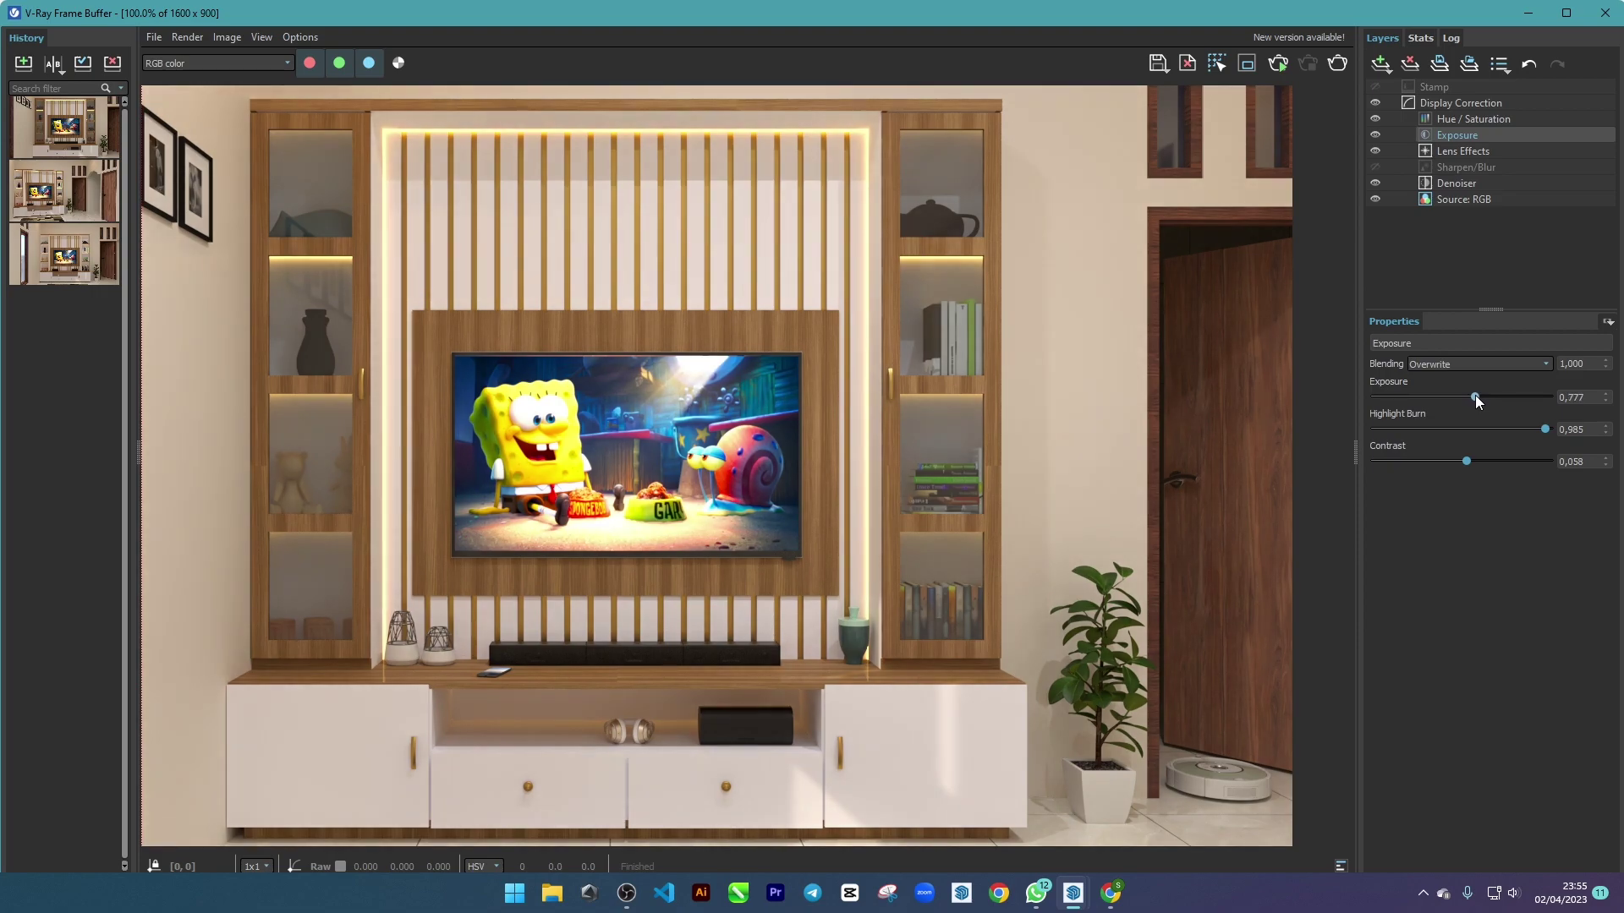
scroll(587, 577, "down", 2)
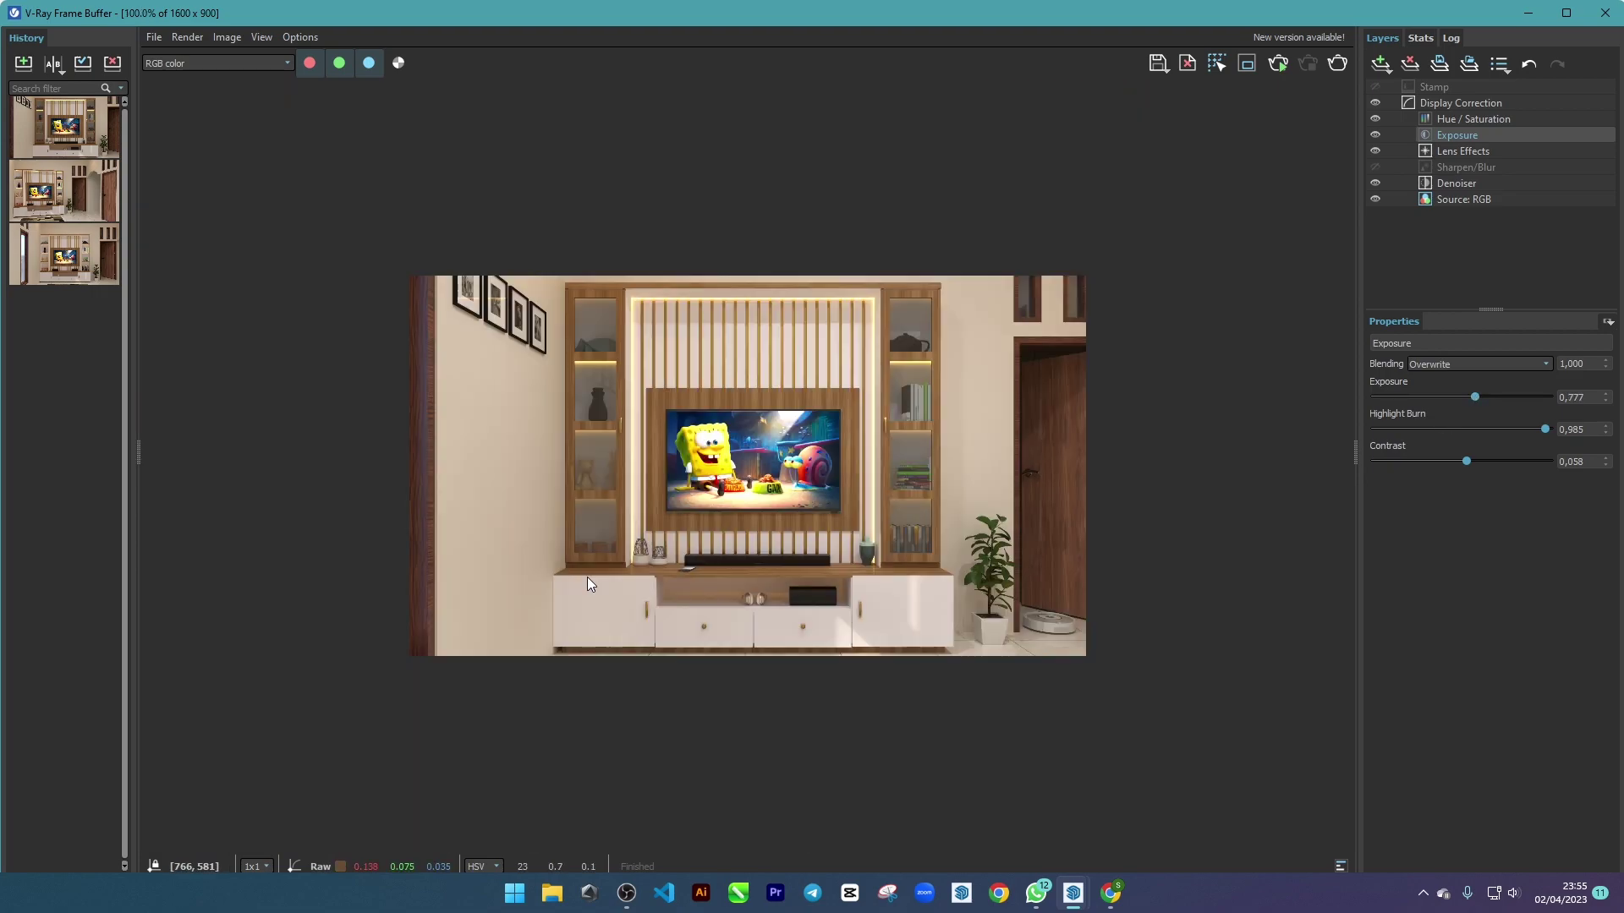
scroll(612, 481, "up", 2)
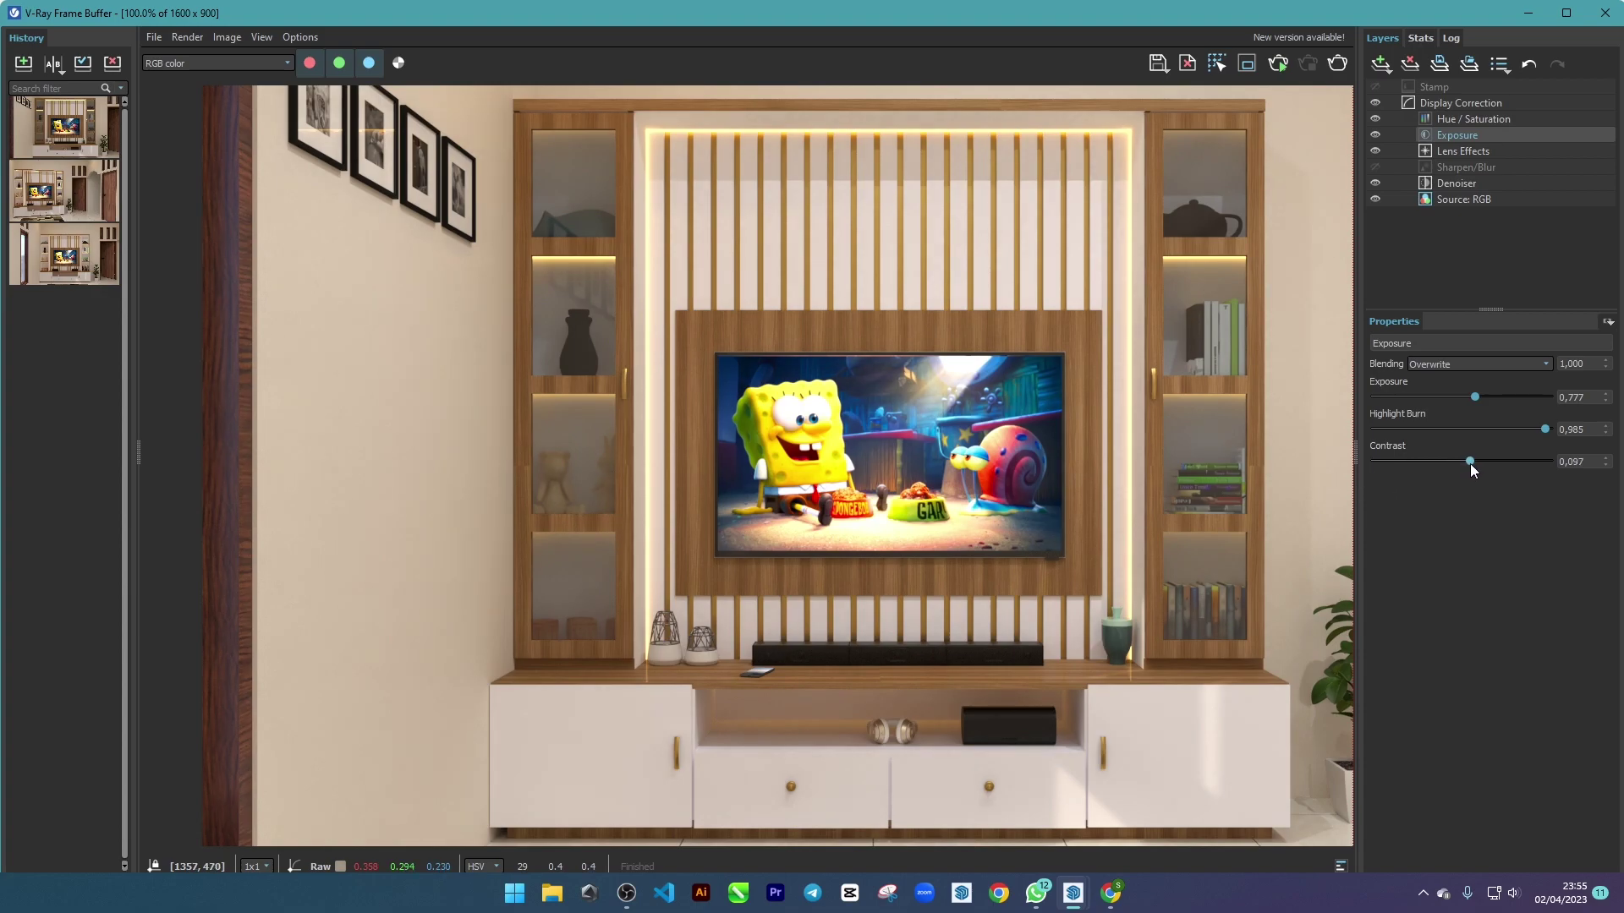
- Increase the Exposure layer's contrast to 0.117 and compare the render in overview and close-up
left_click_drag(1471, 464, 1473, 465)
scroll(723, 603, "down", 2)
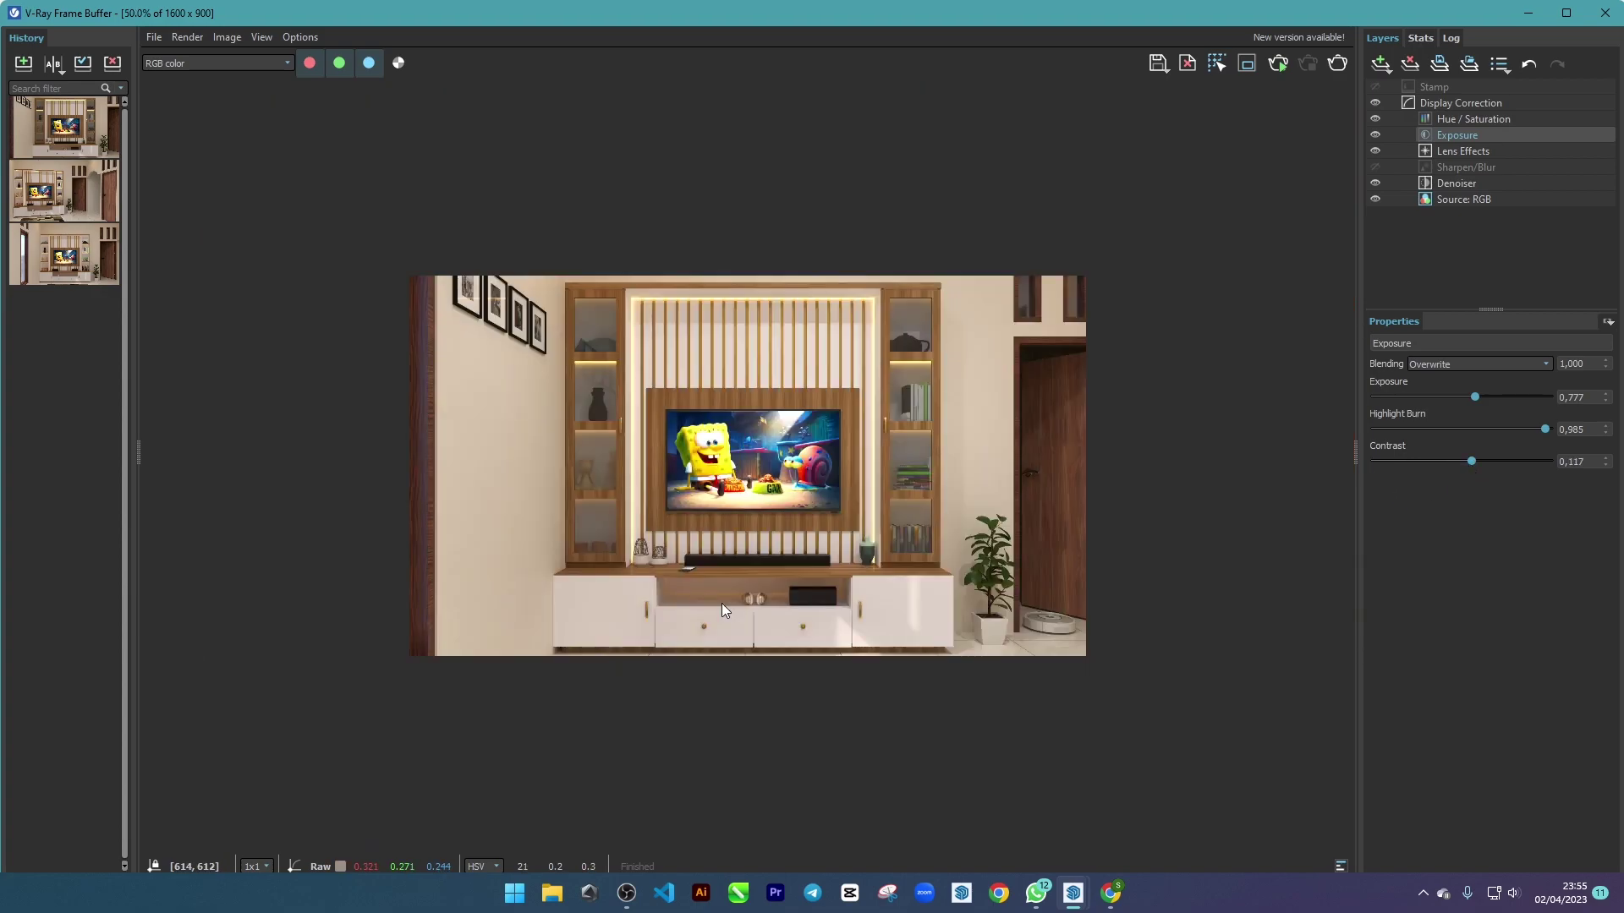
scroll(722, 602, "up", 2)
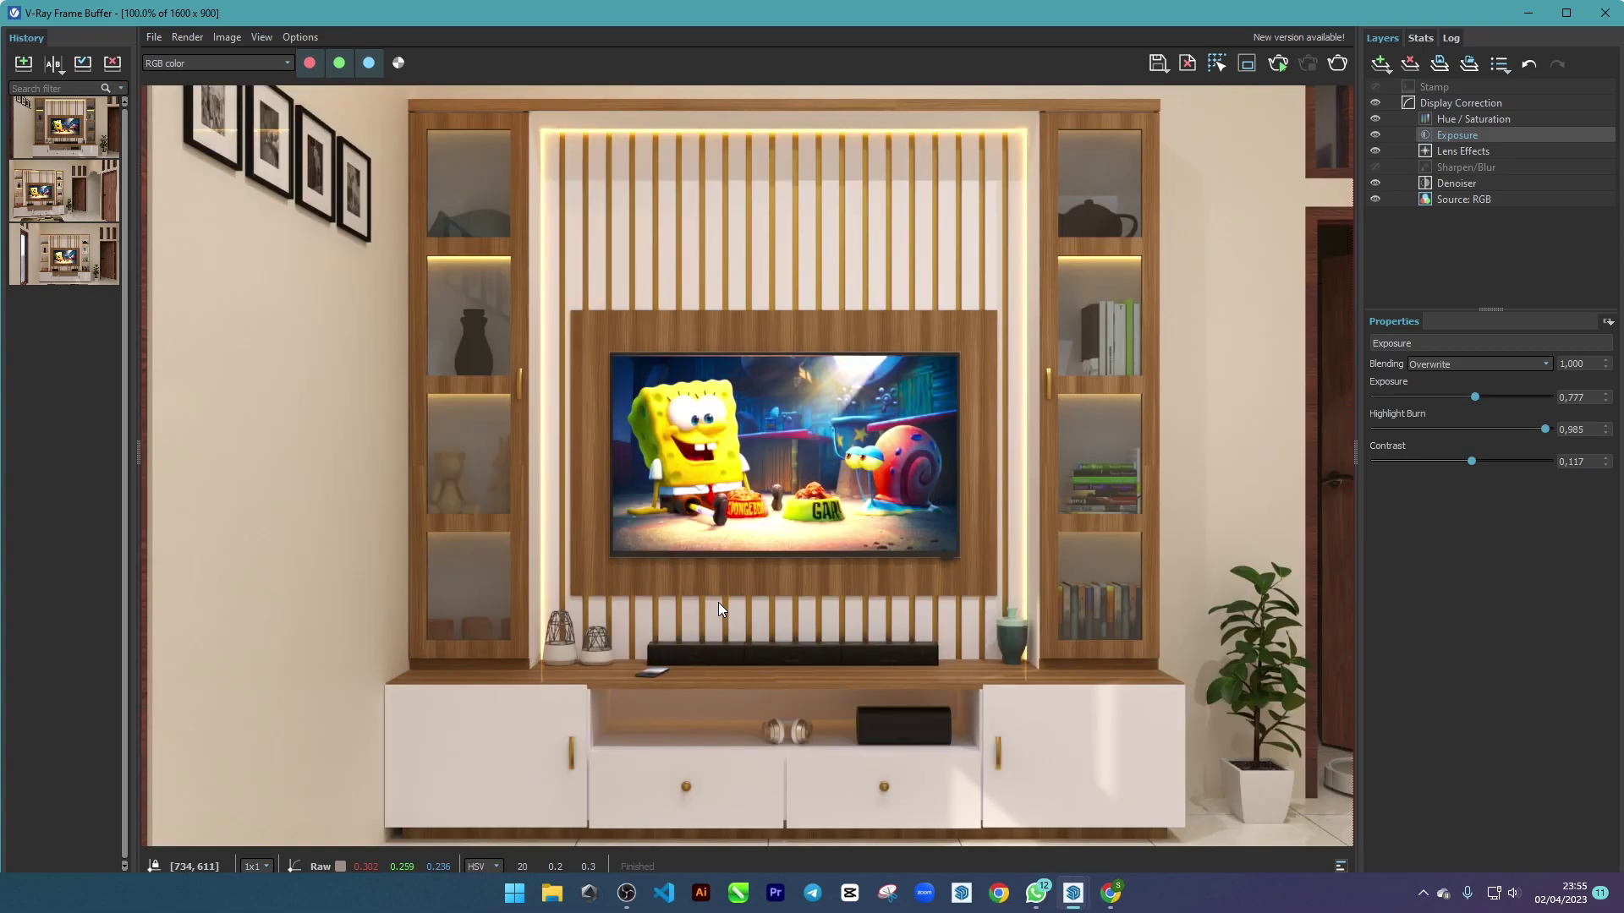
scroll(718, 602, "down", 2)
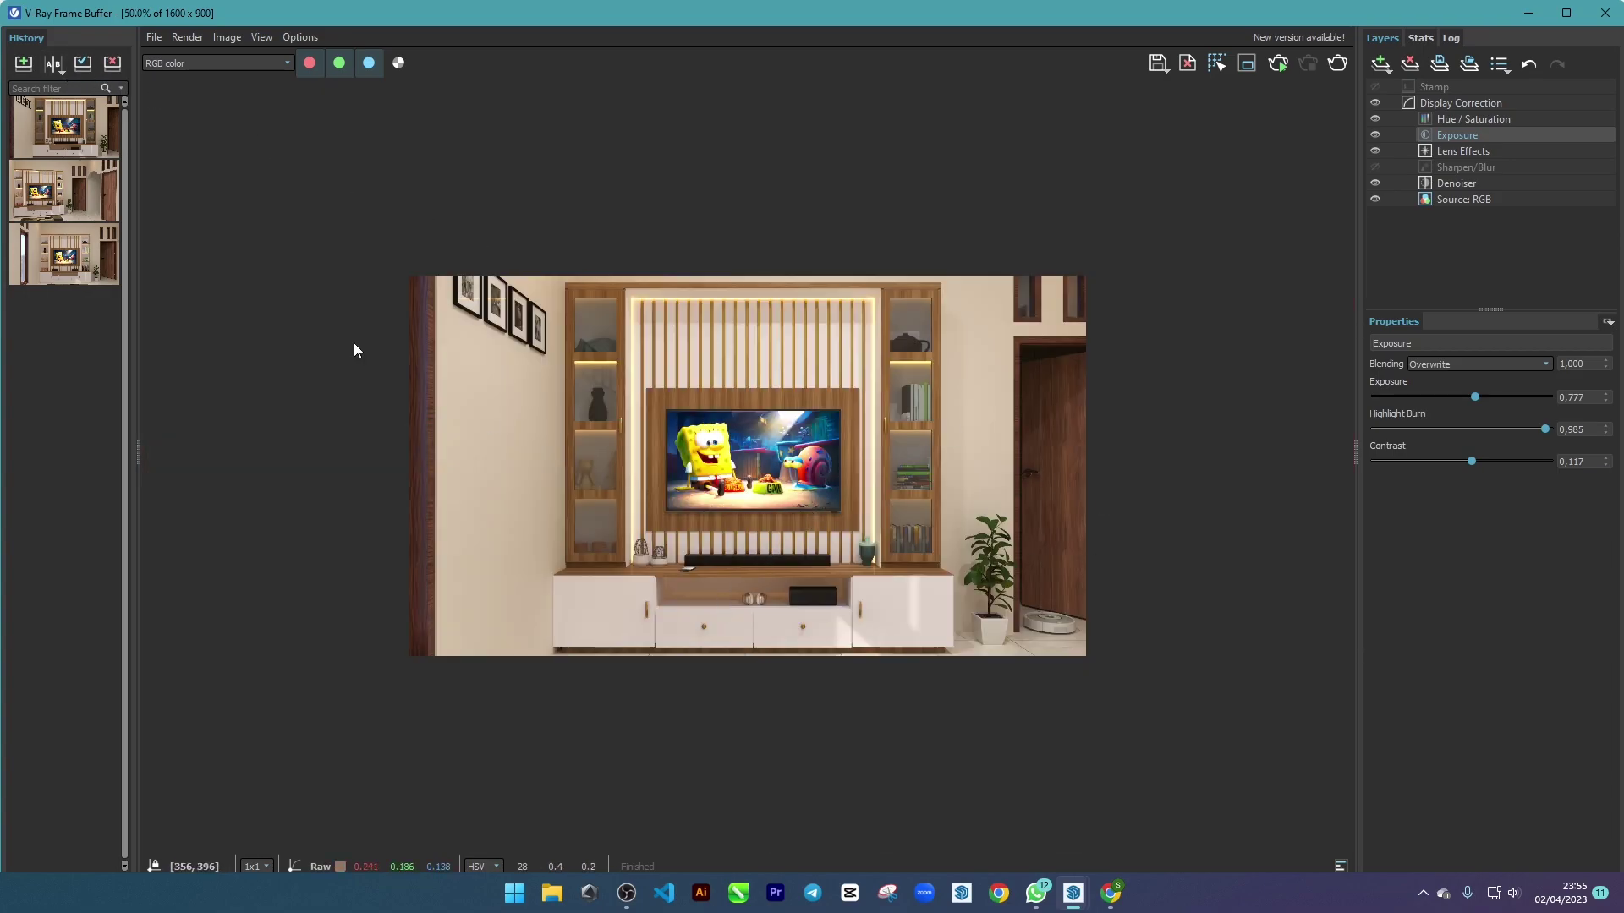
- Store the adjusted render in the frame buffer history and delete the older history entry directly below it
left_click(25, 66)
right_click(71, 201)
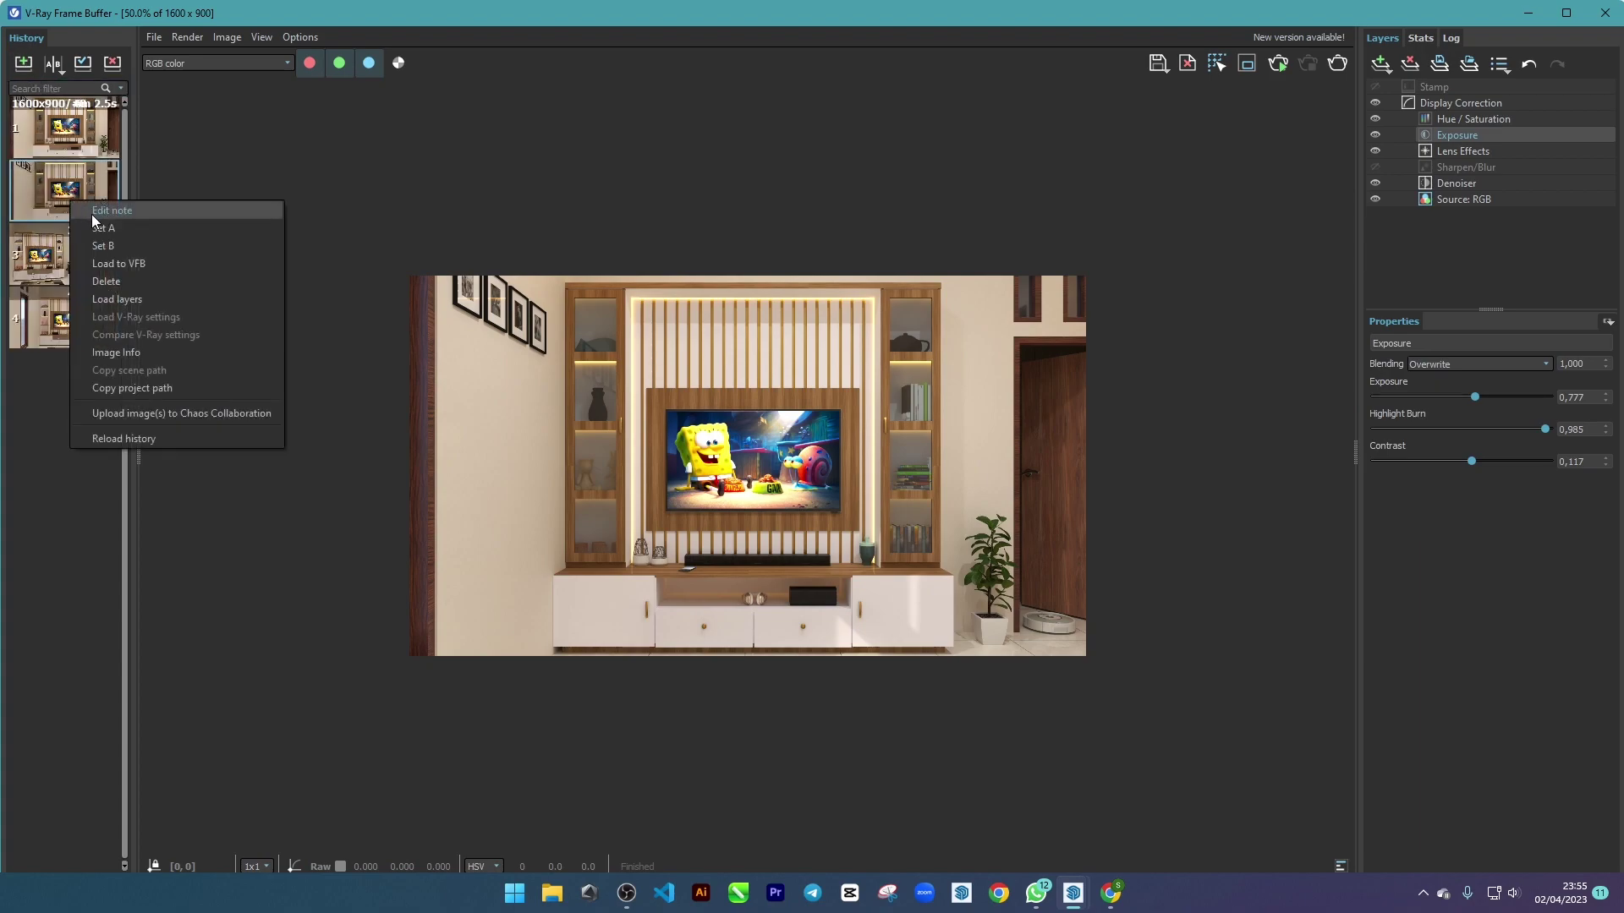
left_click(114, 282)
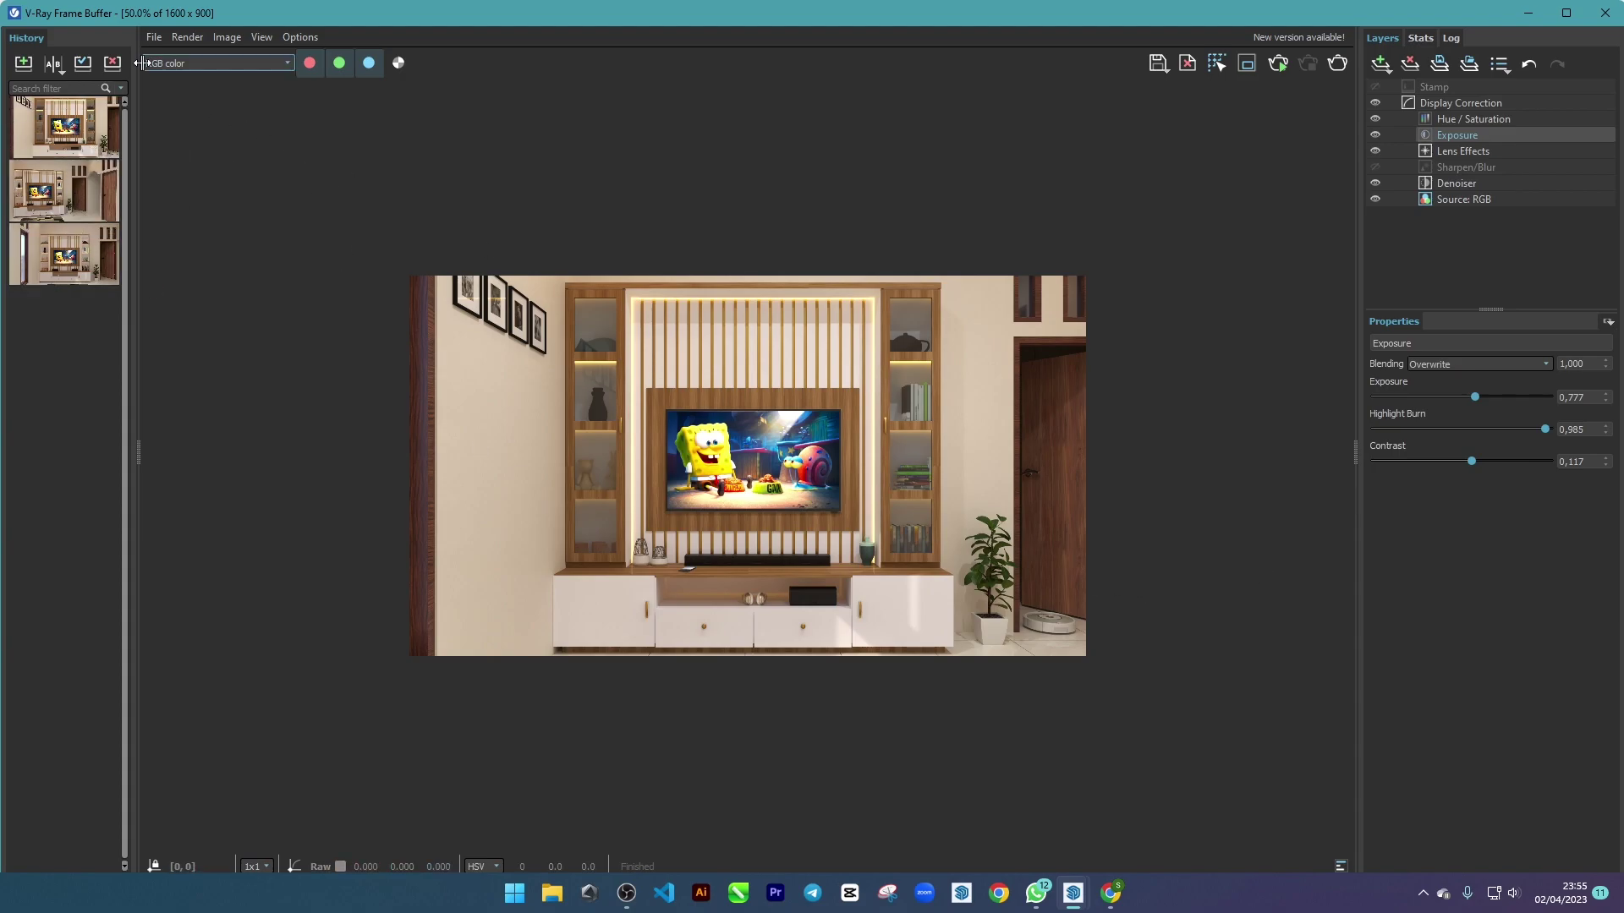
- Save the current channel as PNG "view 5" in the client's Rumah folder under #project sketchup on SSD2 (D:), and close the frame buffer
left_click(154, 37)
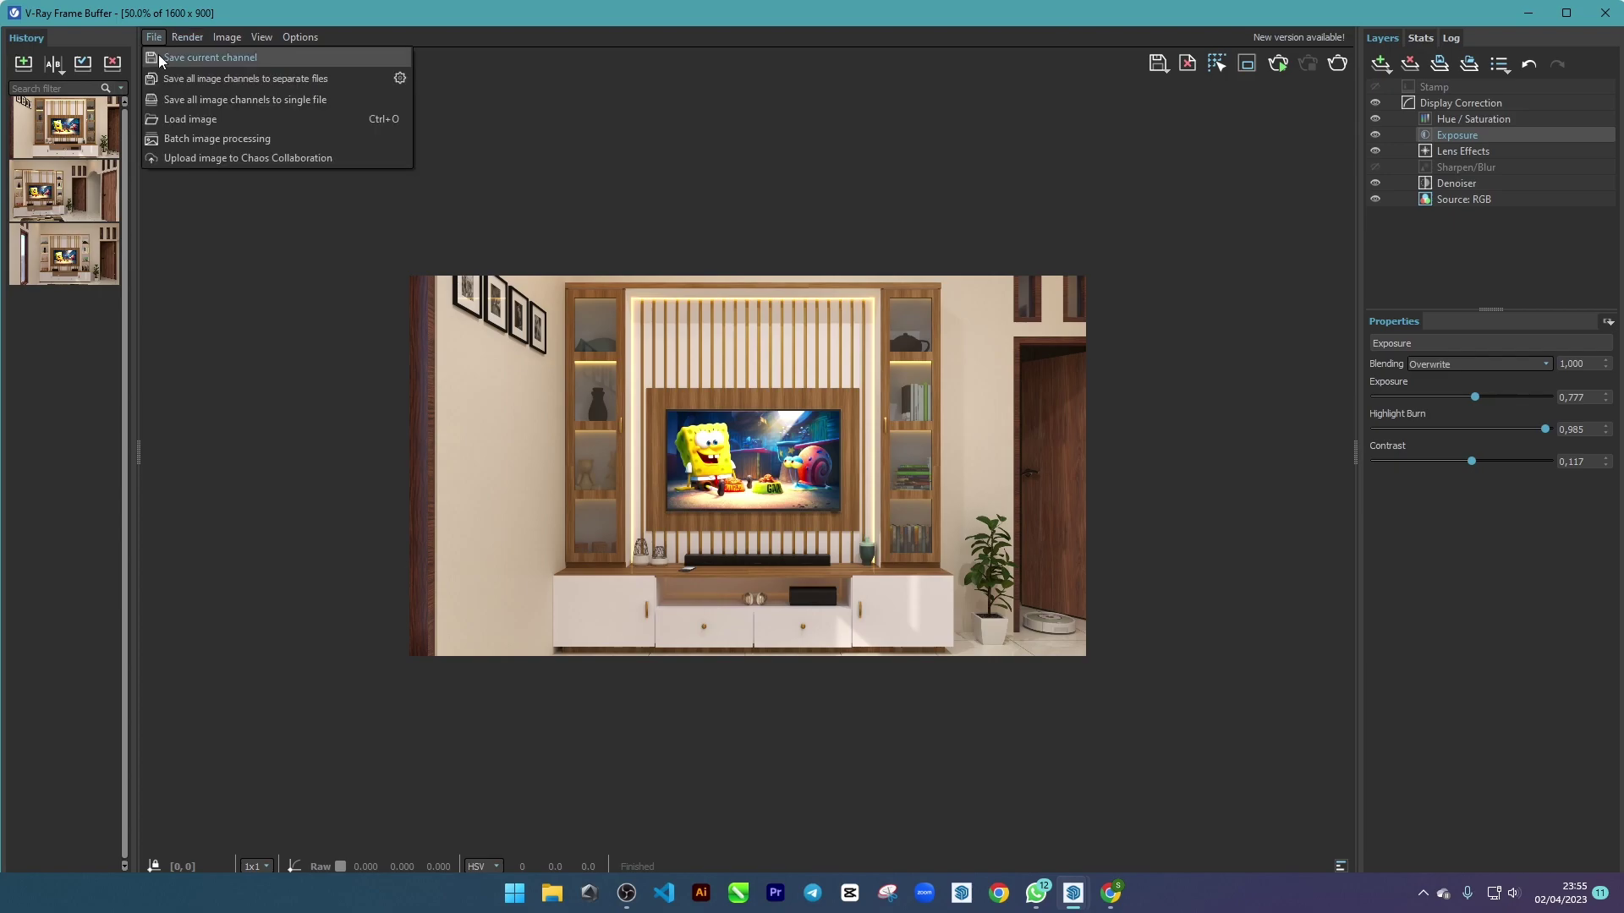
left_click(161, 58)
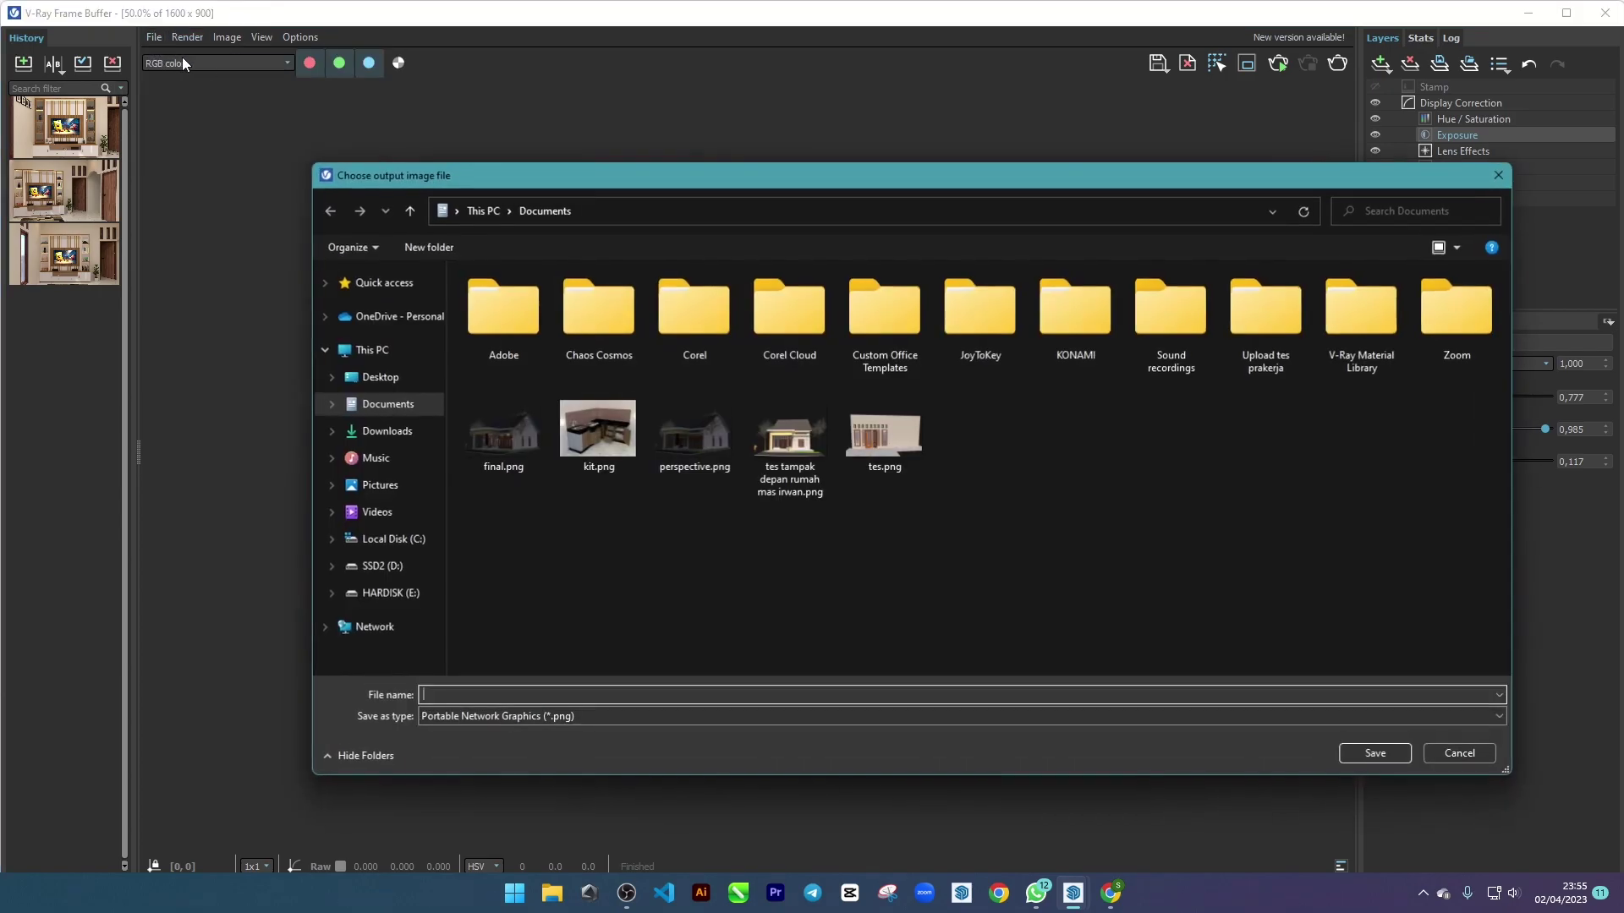
left_click(381, 566)
double_click(532, 323)
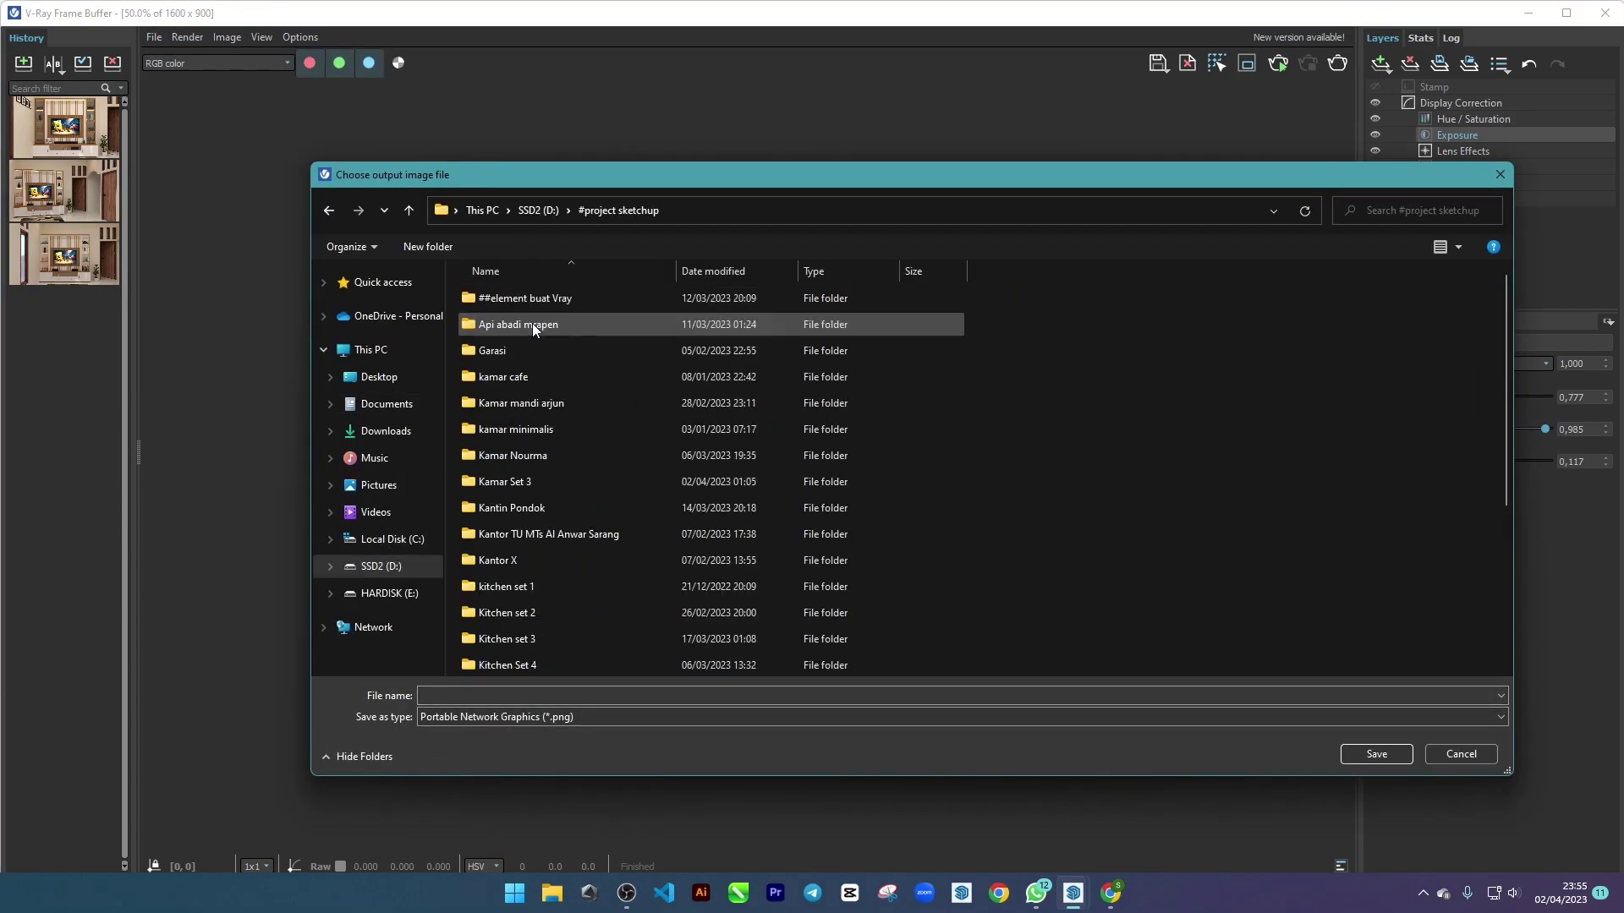
scroll(561, 490, "down", 5)
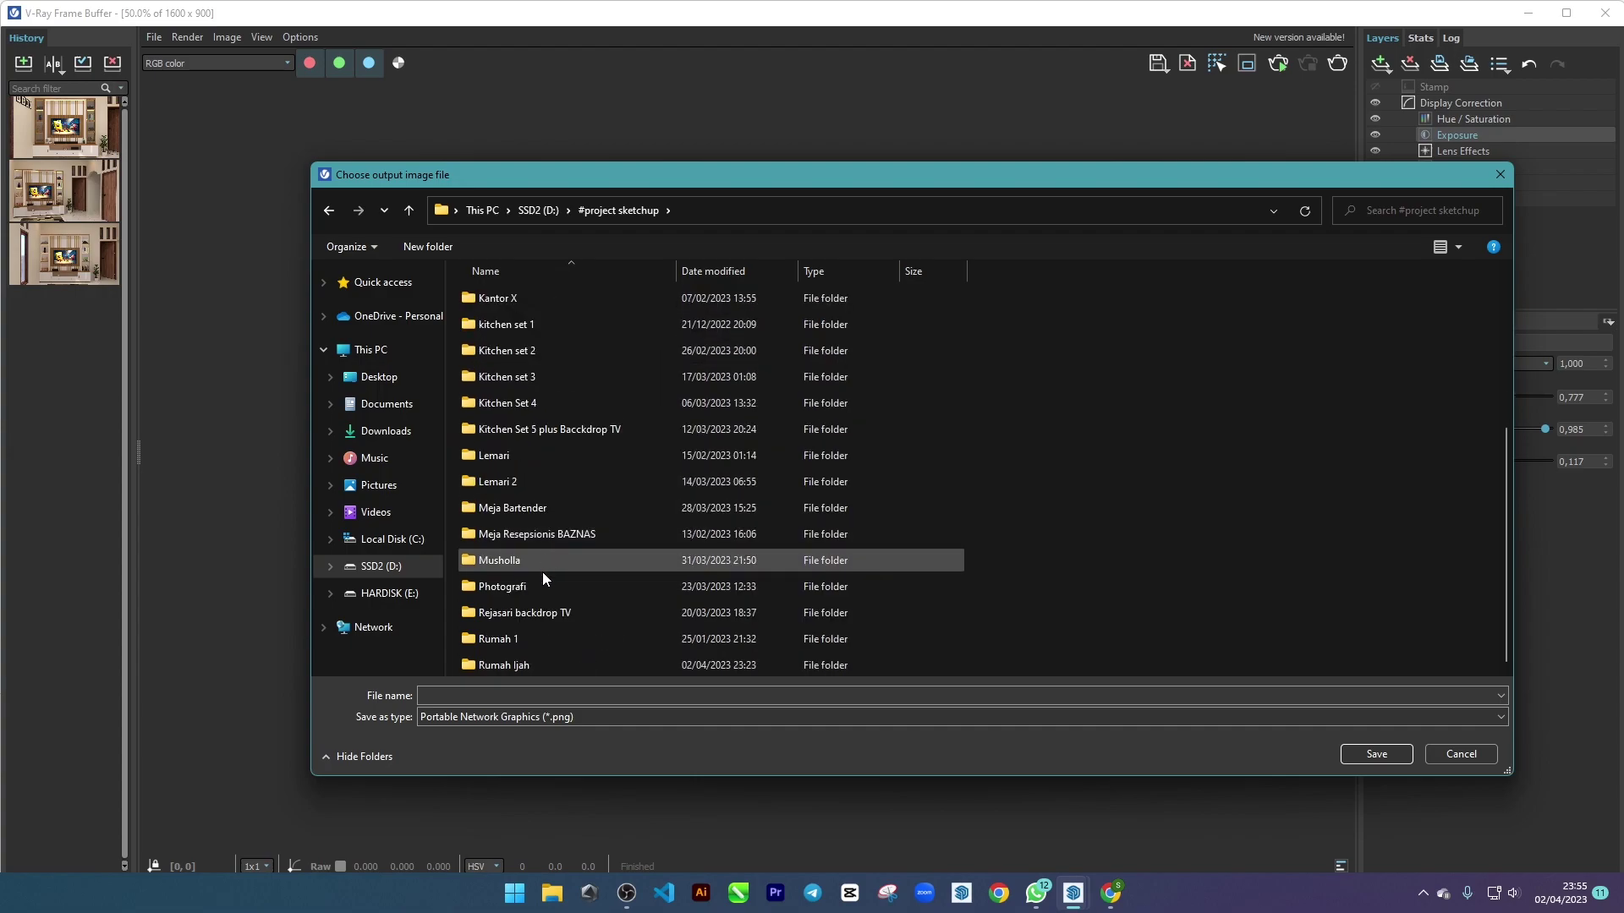
double_click(521, 664)
left_click(550, 694)
type("view 5")
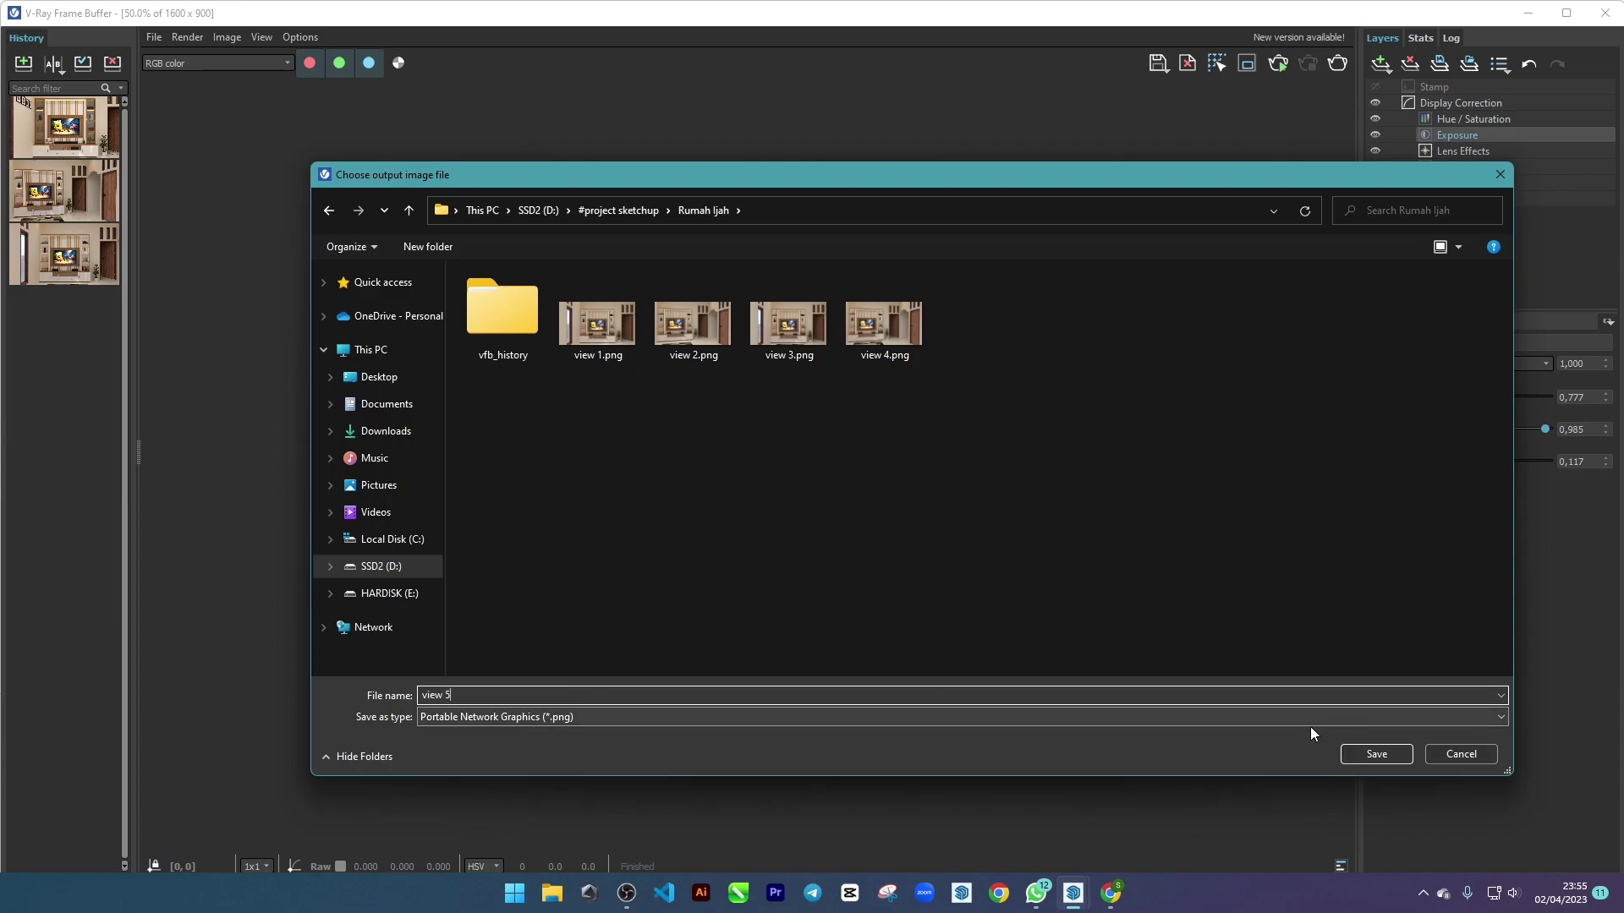
left_click(1396, 755)
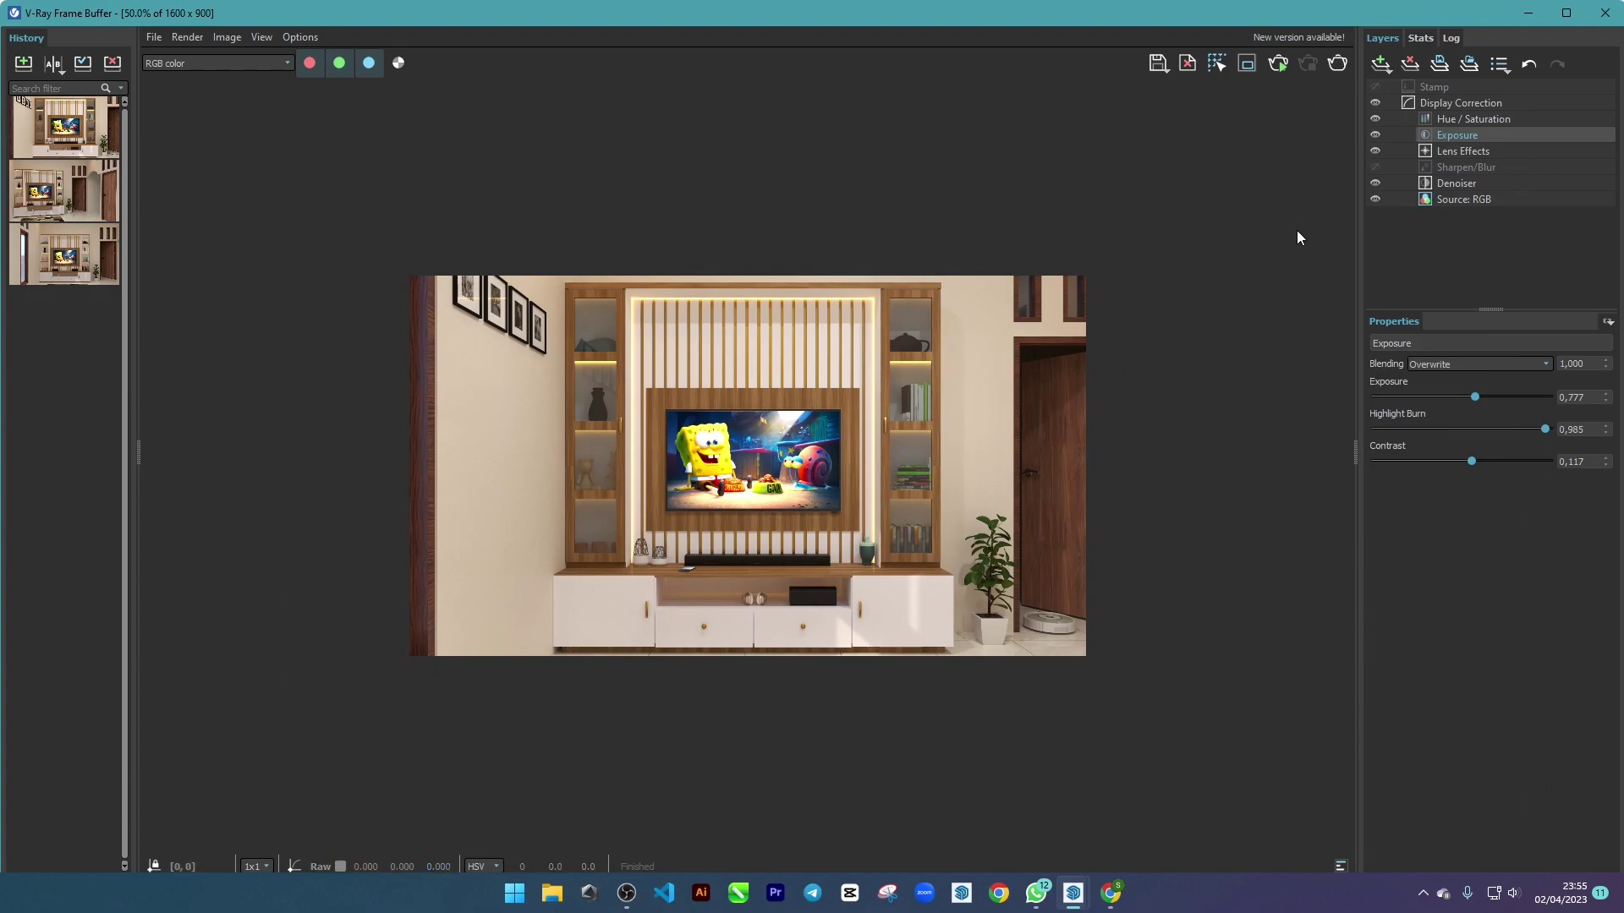
left_click(1605, 12)
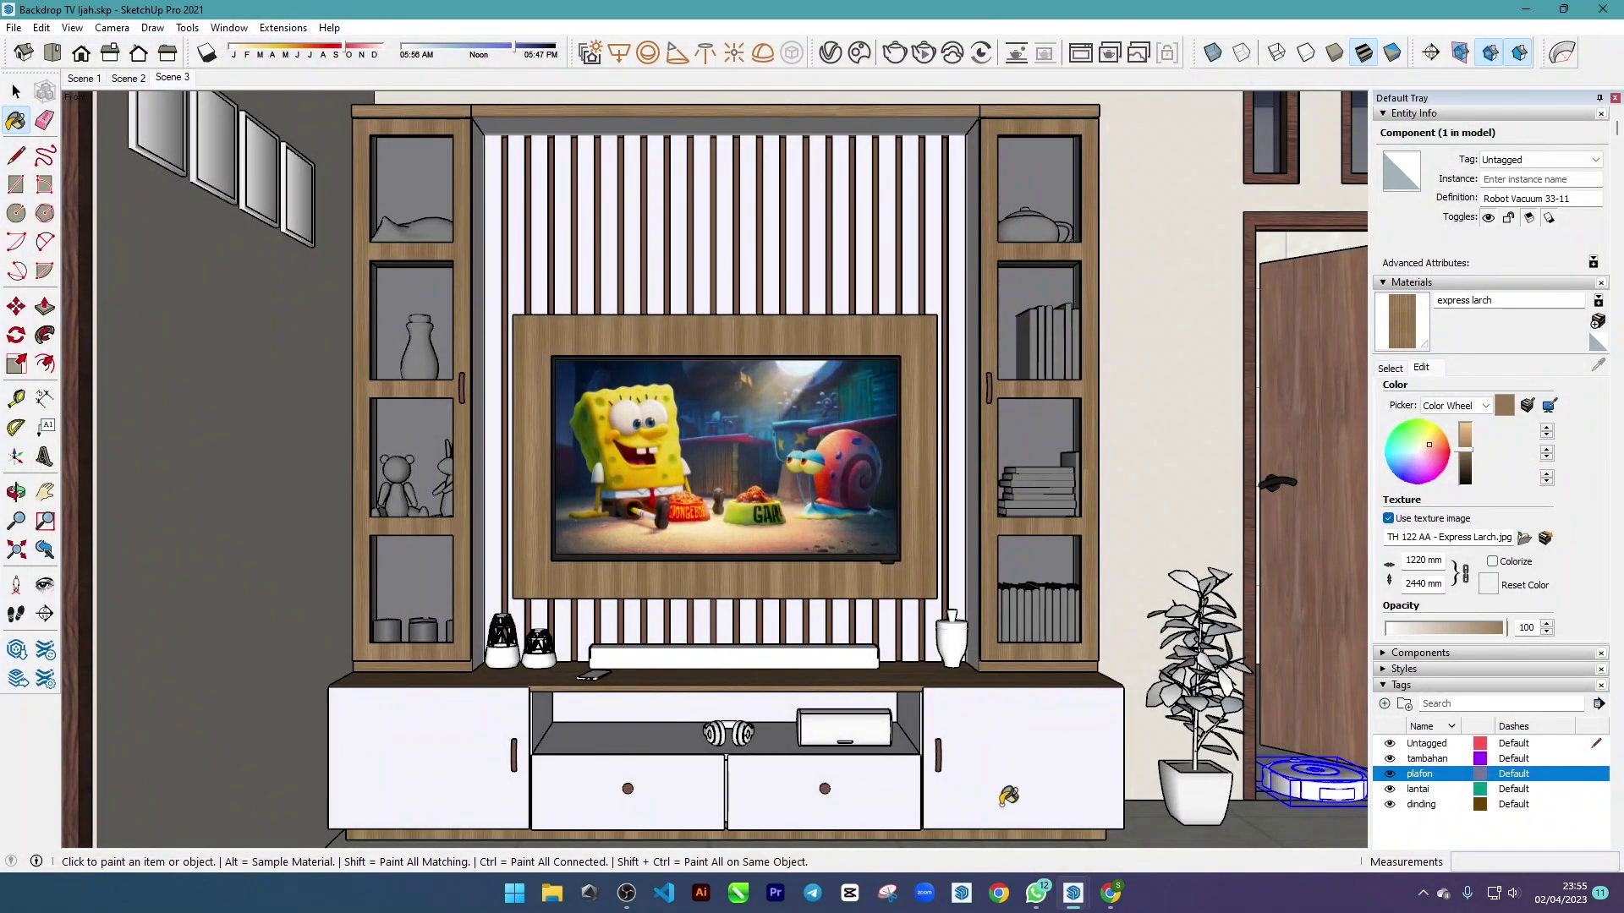
- Bring up the client's WhatsApp chat and browse in File Explorer to the client's Rumah folder under #project sketchup on SSD2 (D:)
left_click(1036, 892)
key("Escape")
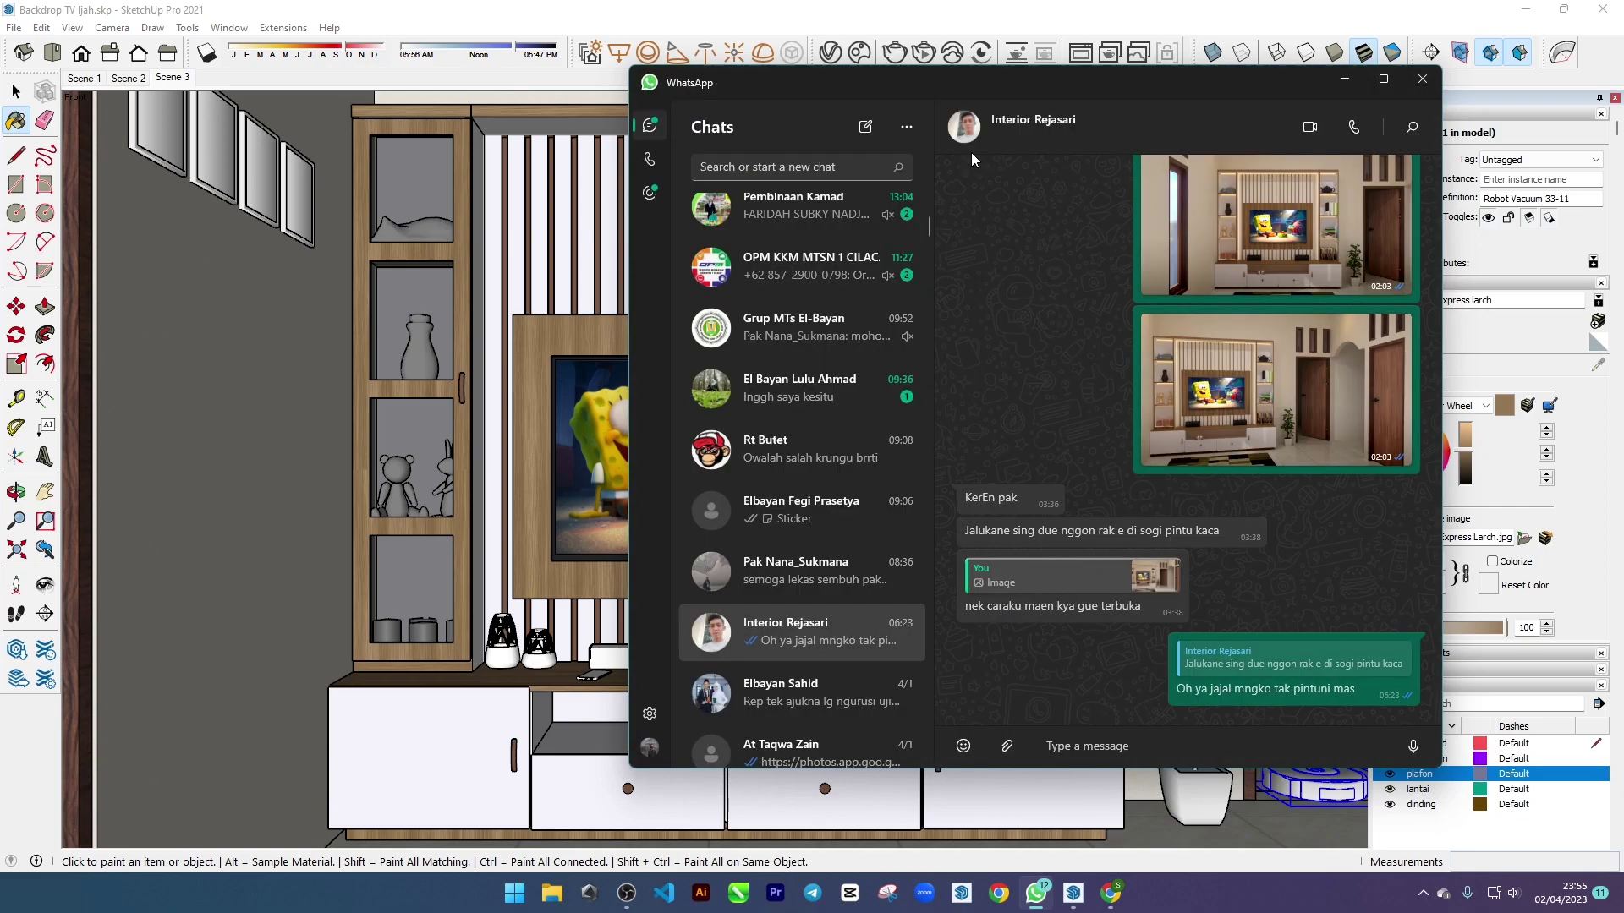
left_click(552, 893)
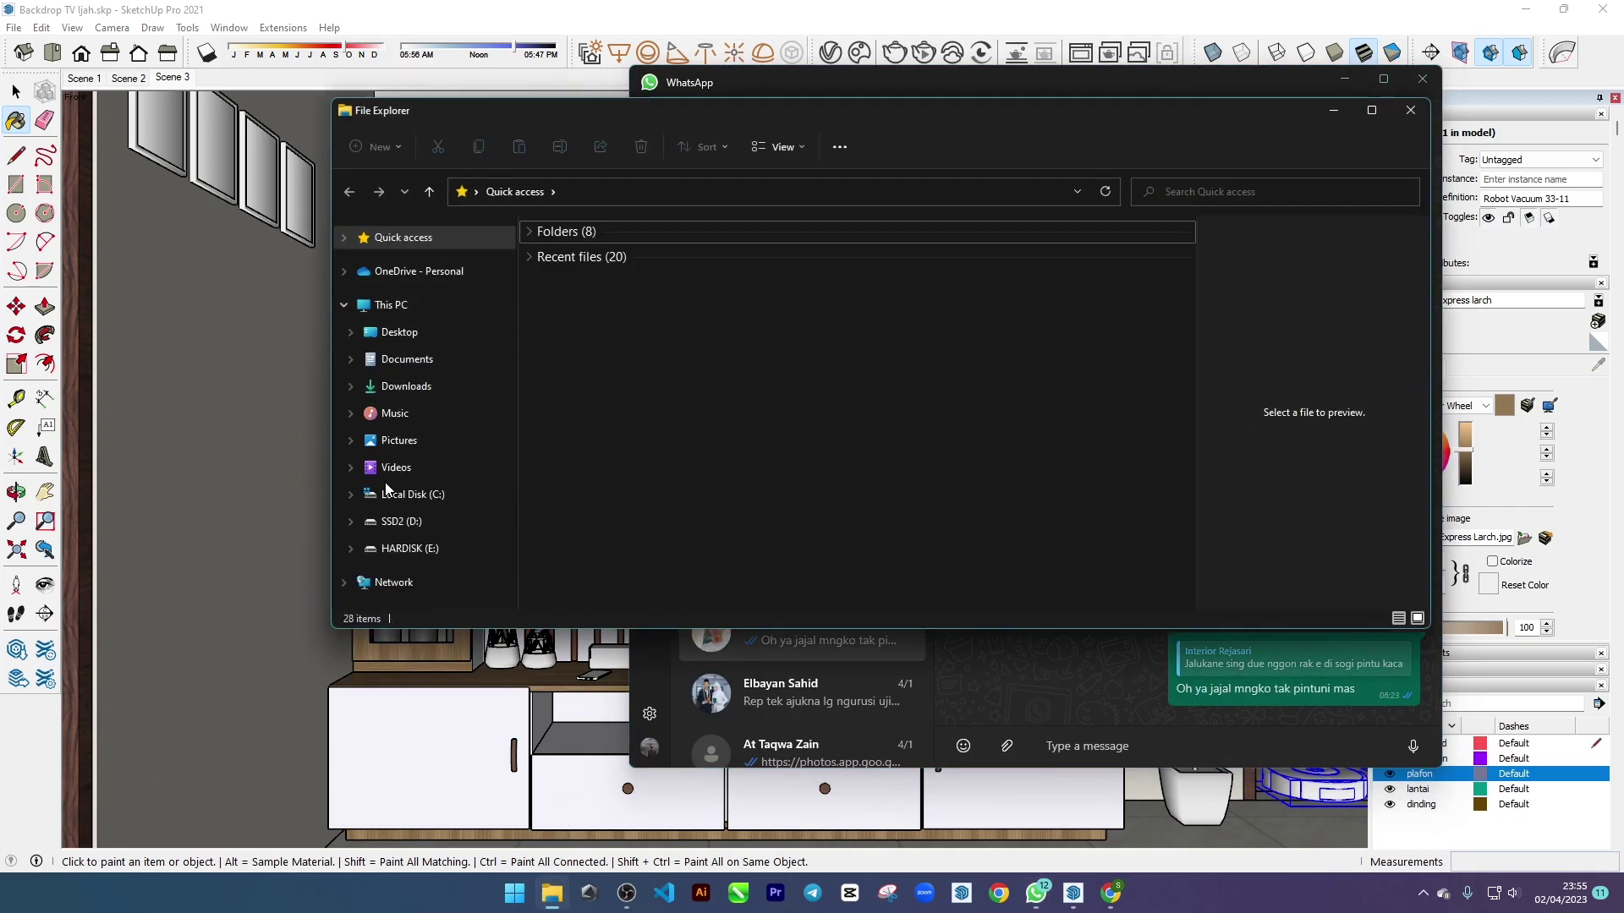
left_click(396, 521)
double_click(617, 283)
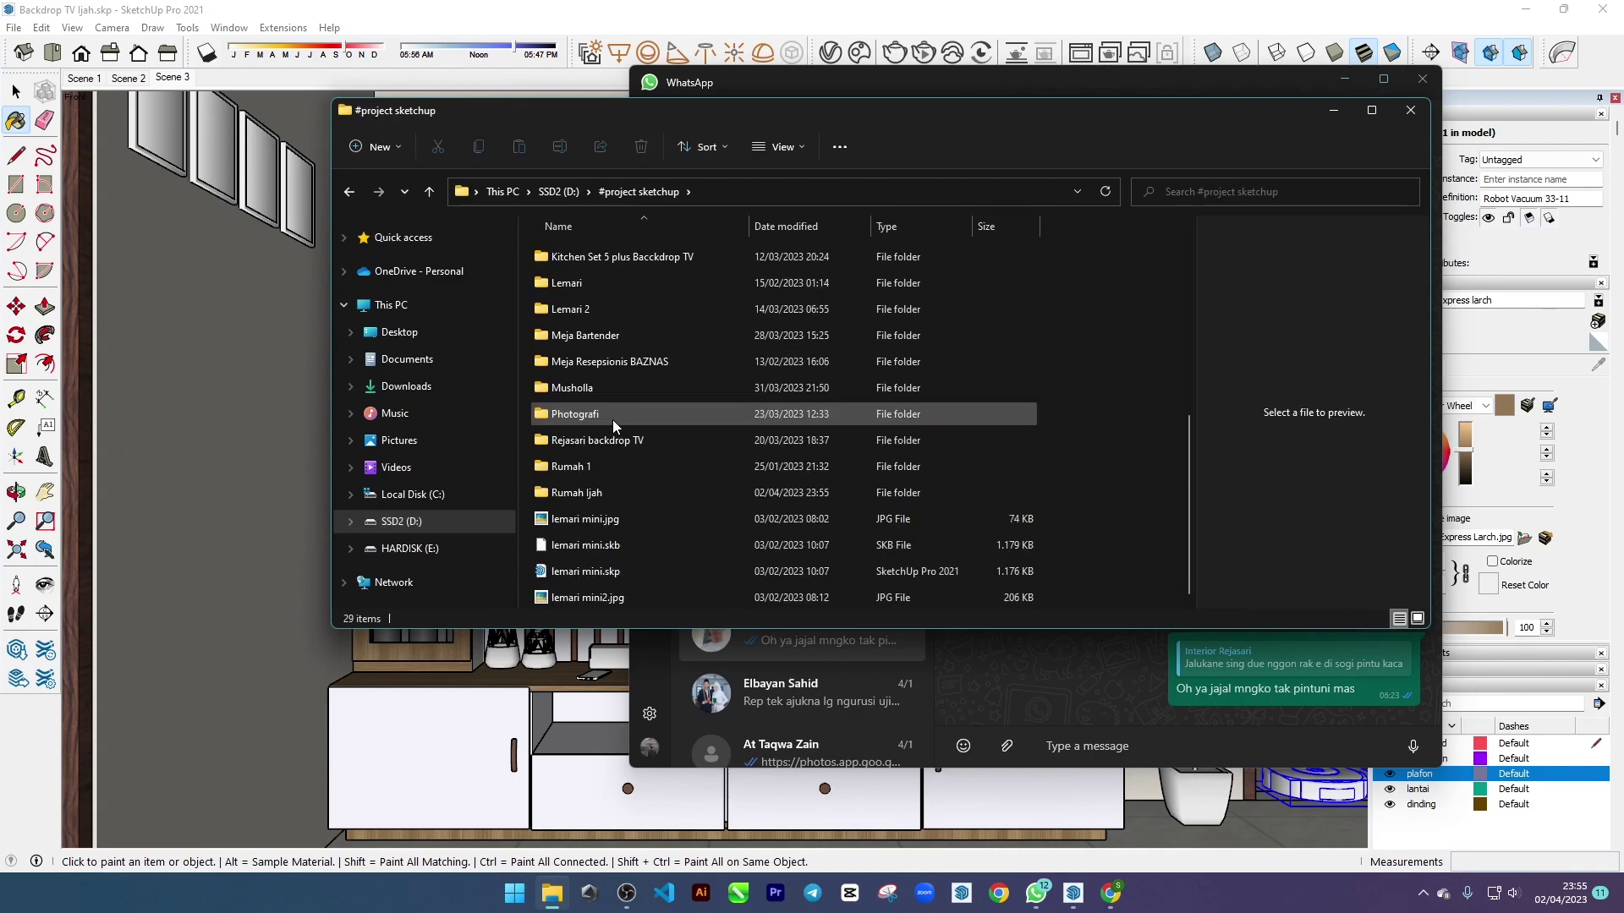
double_click(612, 495)
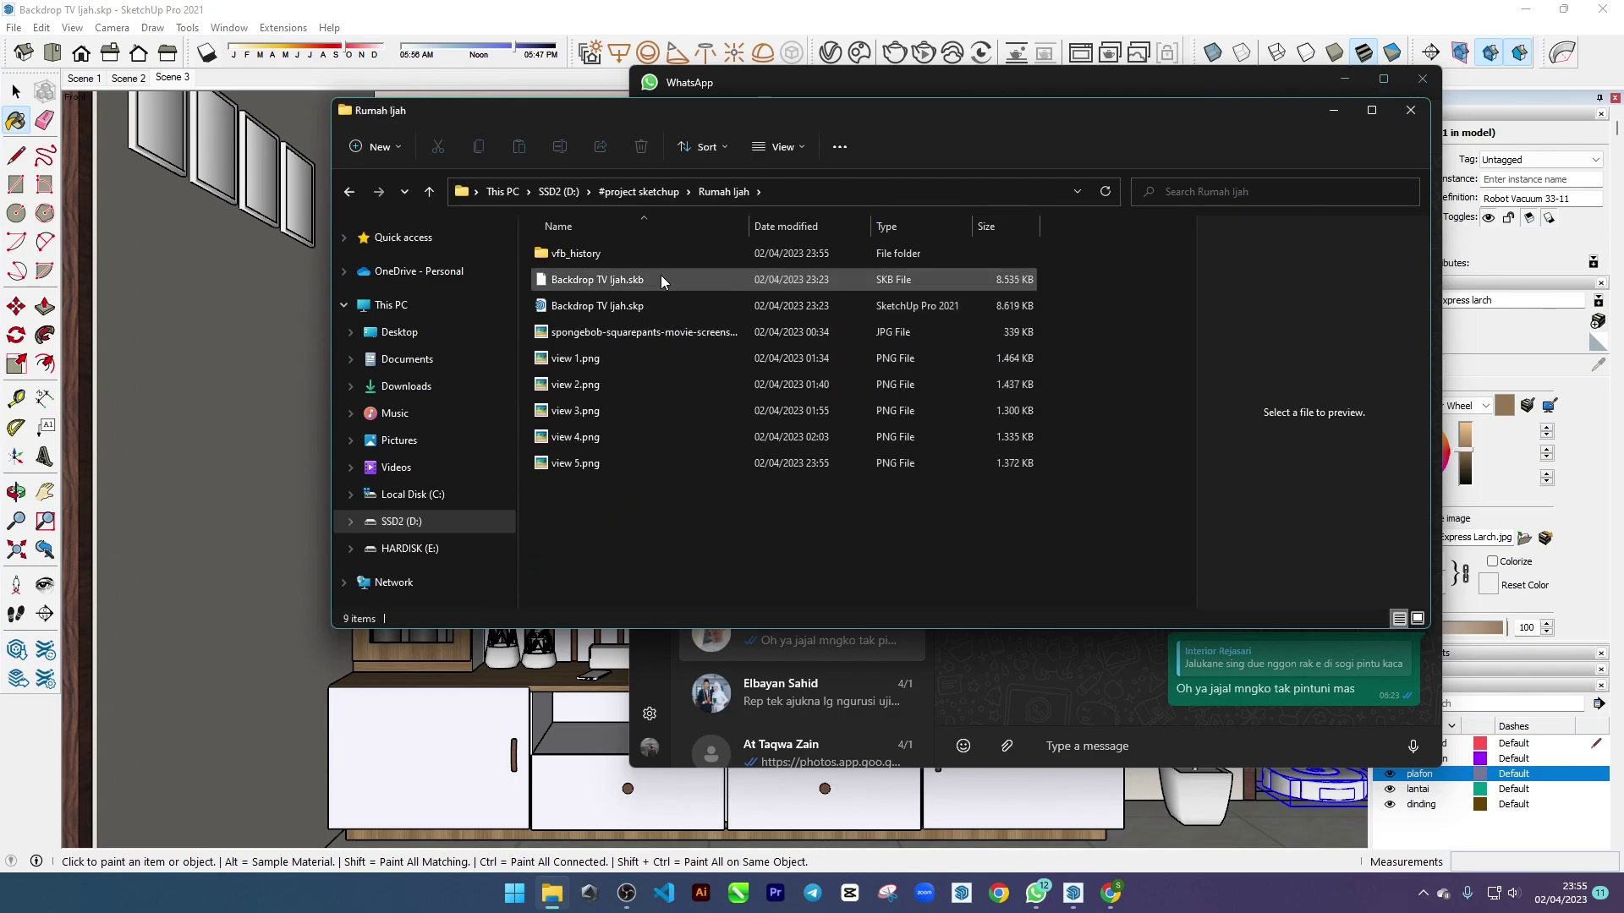
- Send view 5.png from the client's Rumah folder to the open WhatsApp chat, and minimize WhatsApp and File Explorer
left_click_drag(597, 462, 1222, 729)
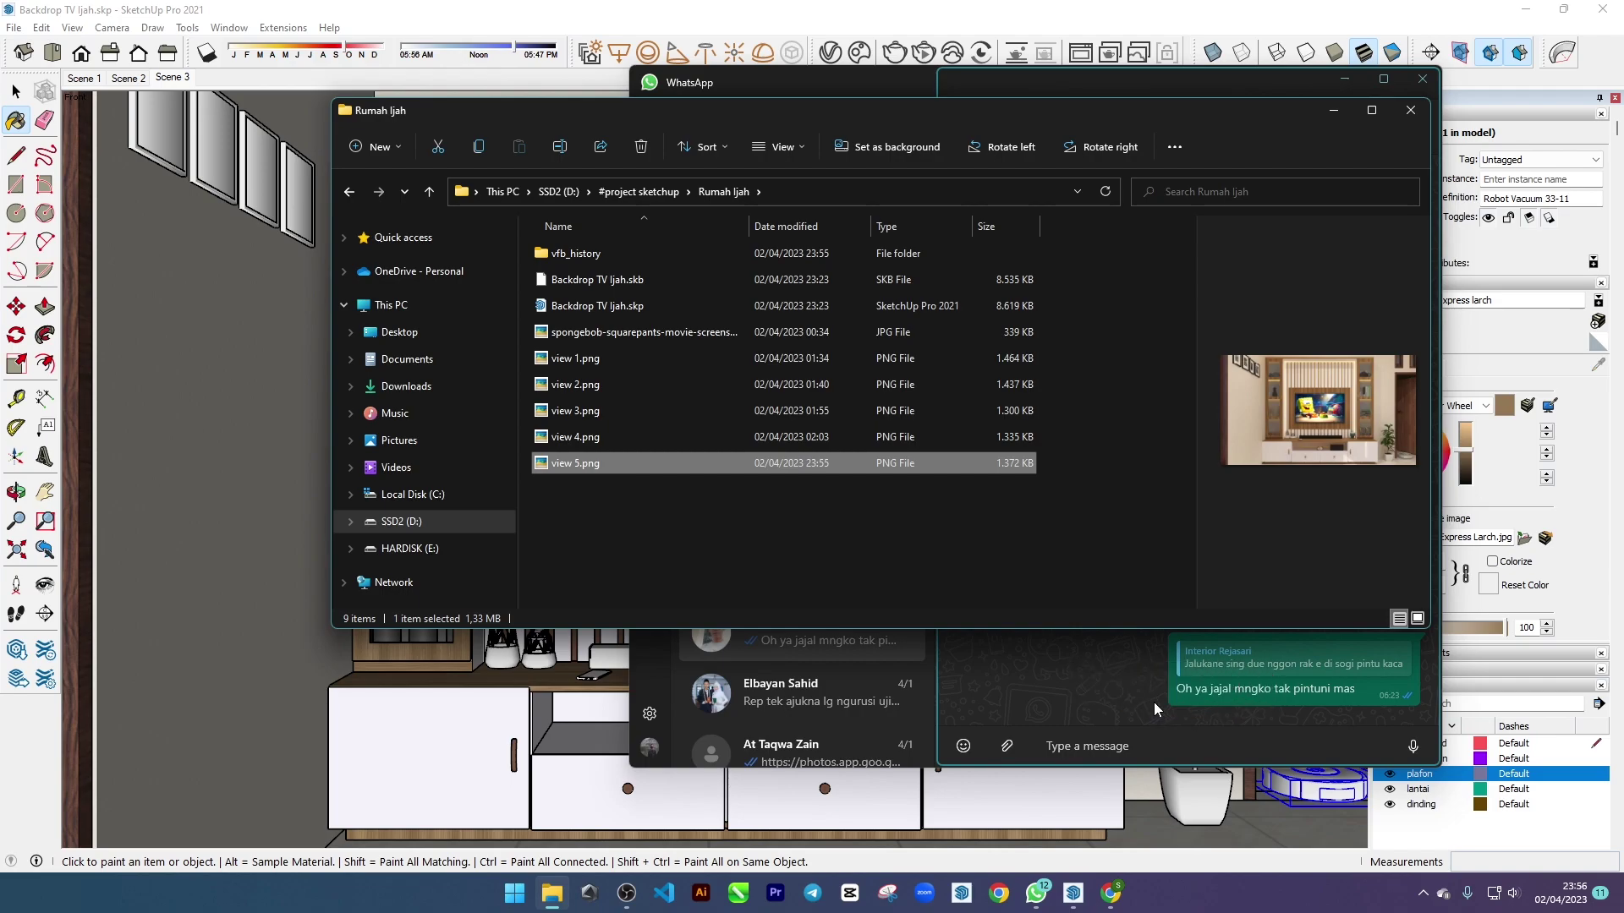
left_click(1400, 749)
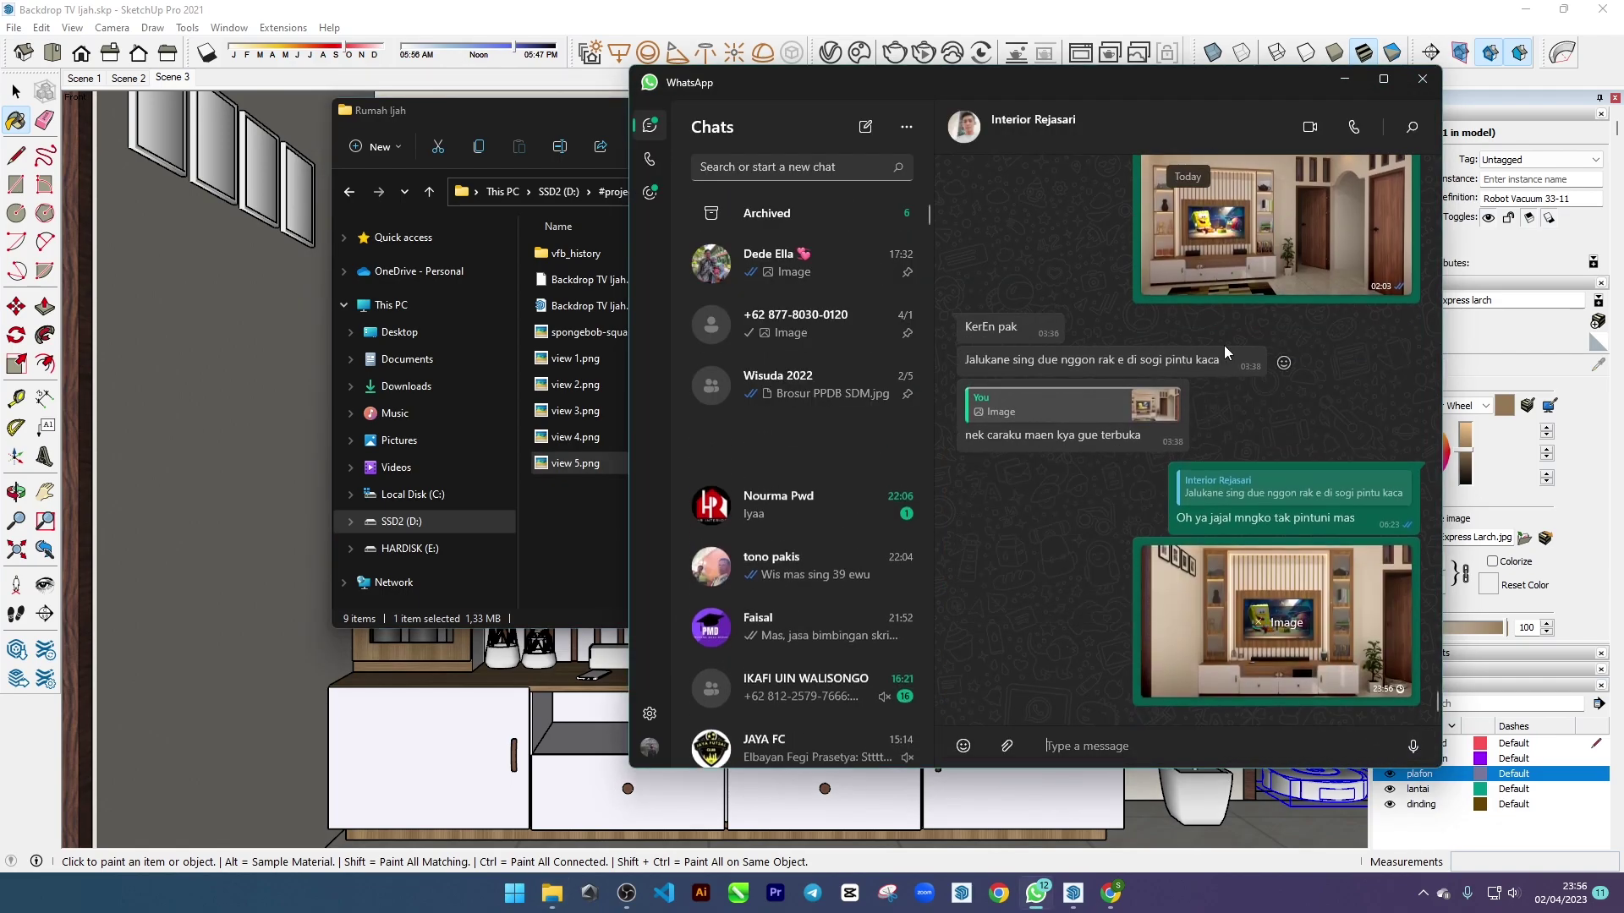
left_click(1345, 79)
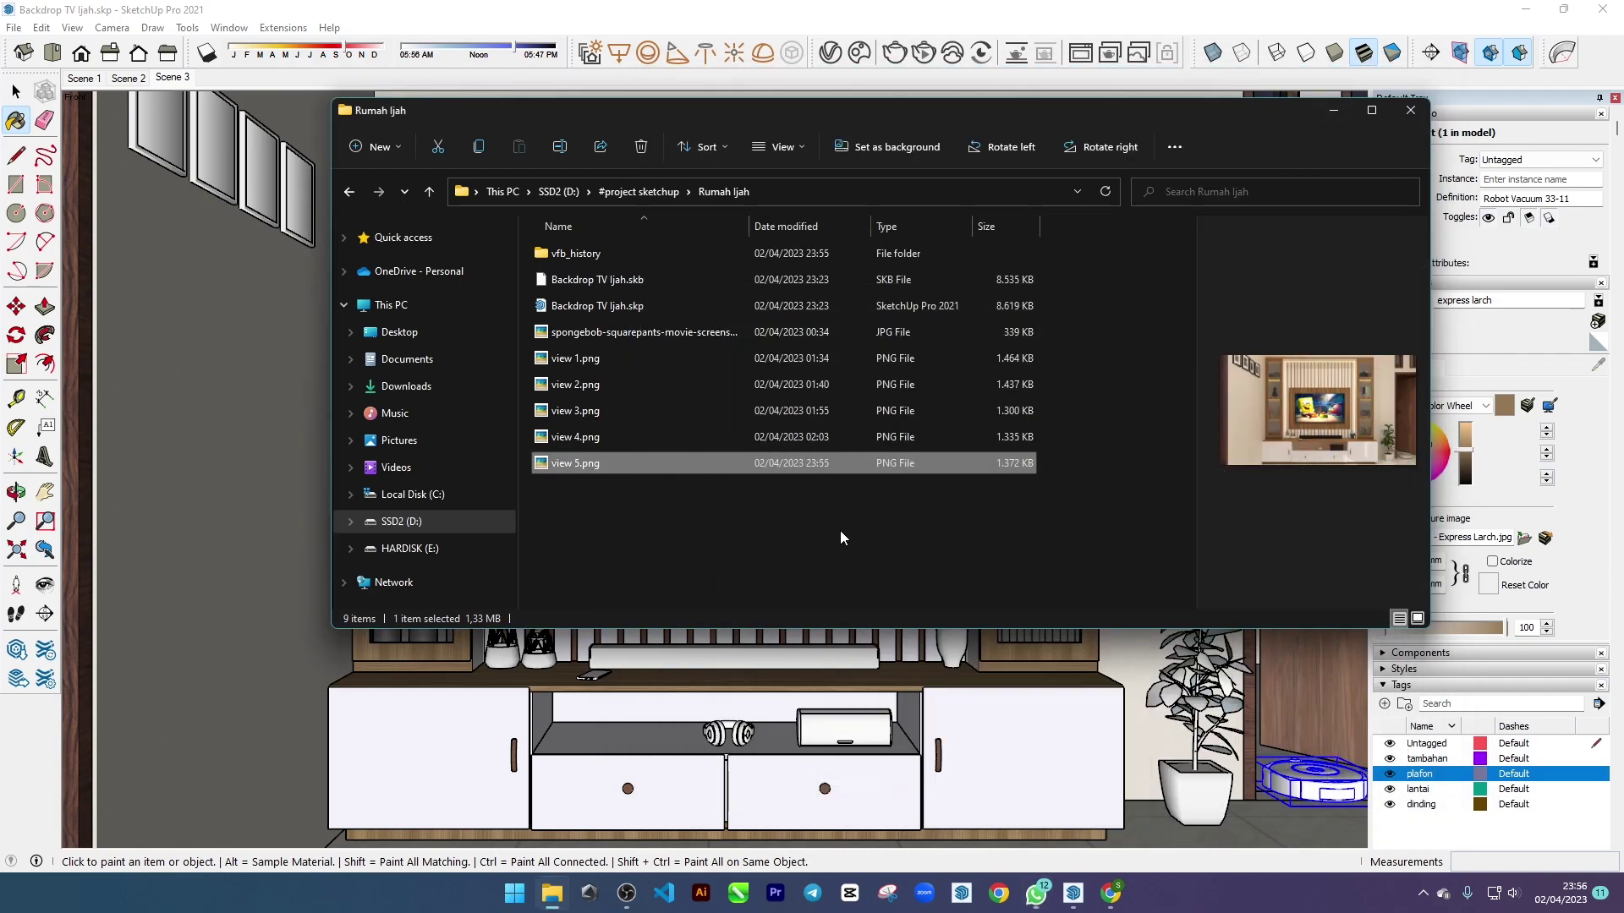
left_click(1333, 109)
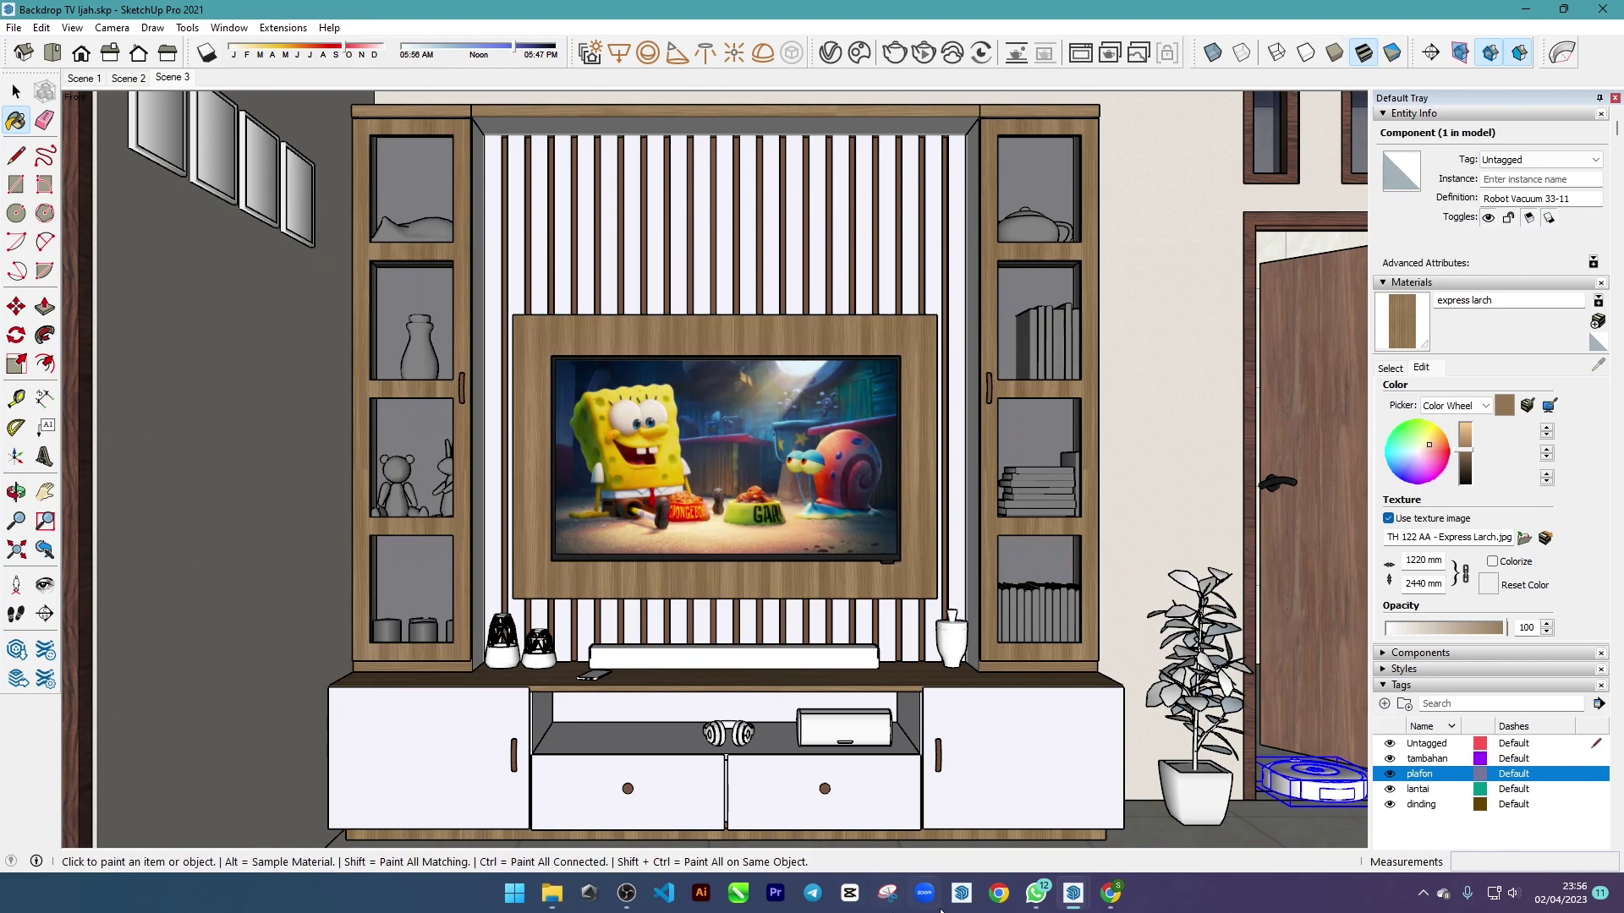
- Open the V-Ray Asset Editor's render settings and review the camera, render output and quality parameters
mouse_move(1074, 892)
left_click(1129, 812)
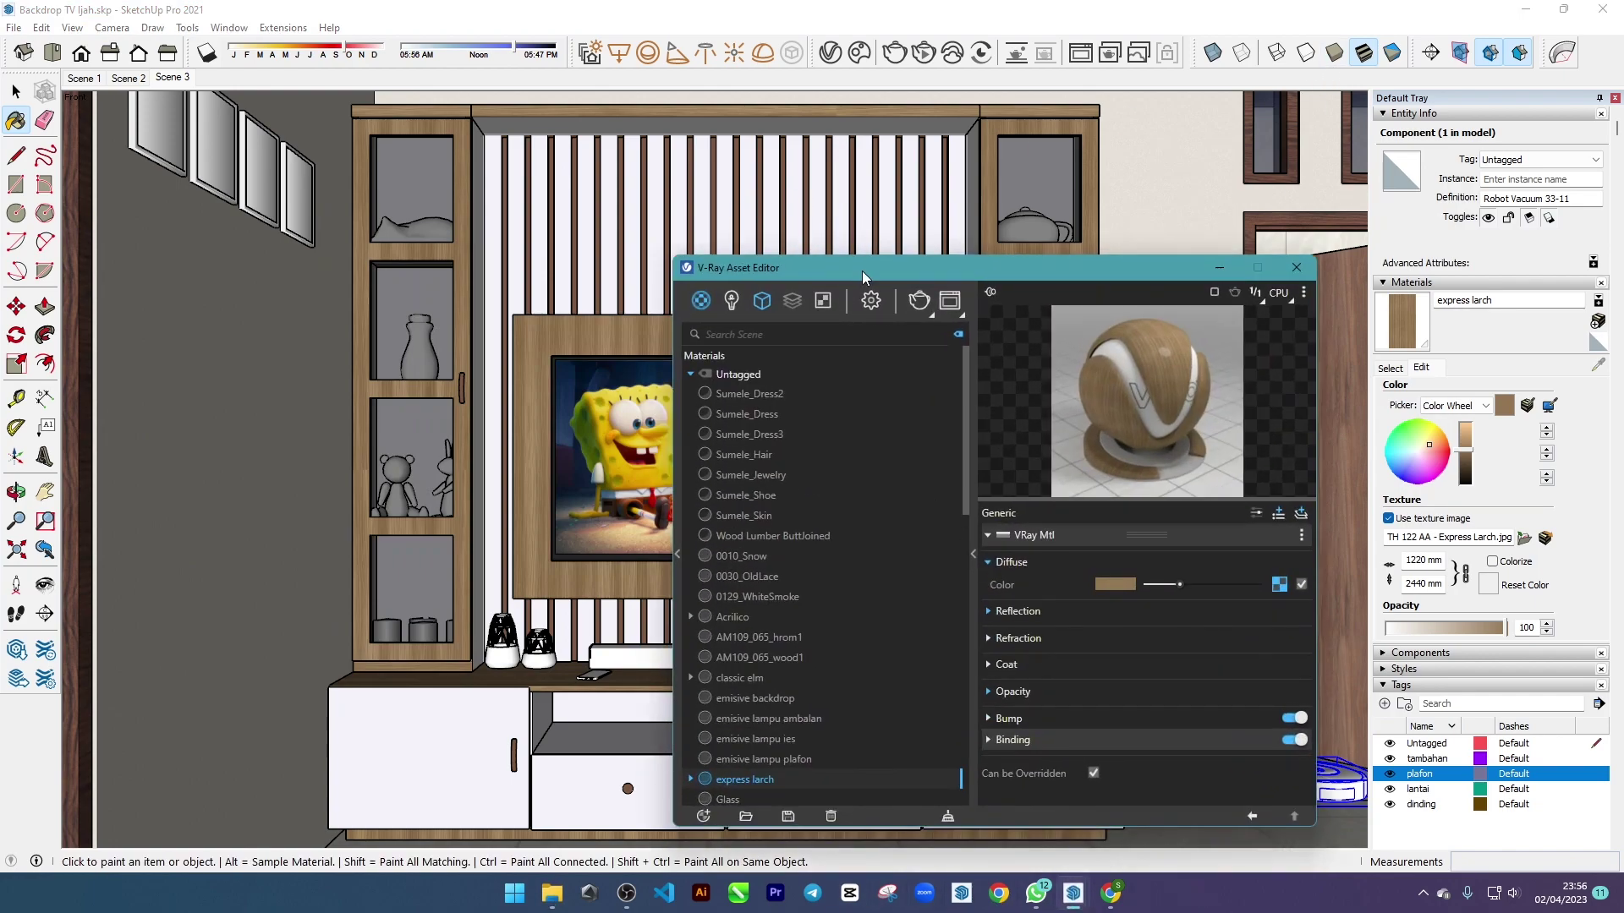
left_click(871, 300)
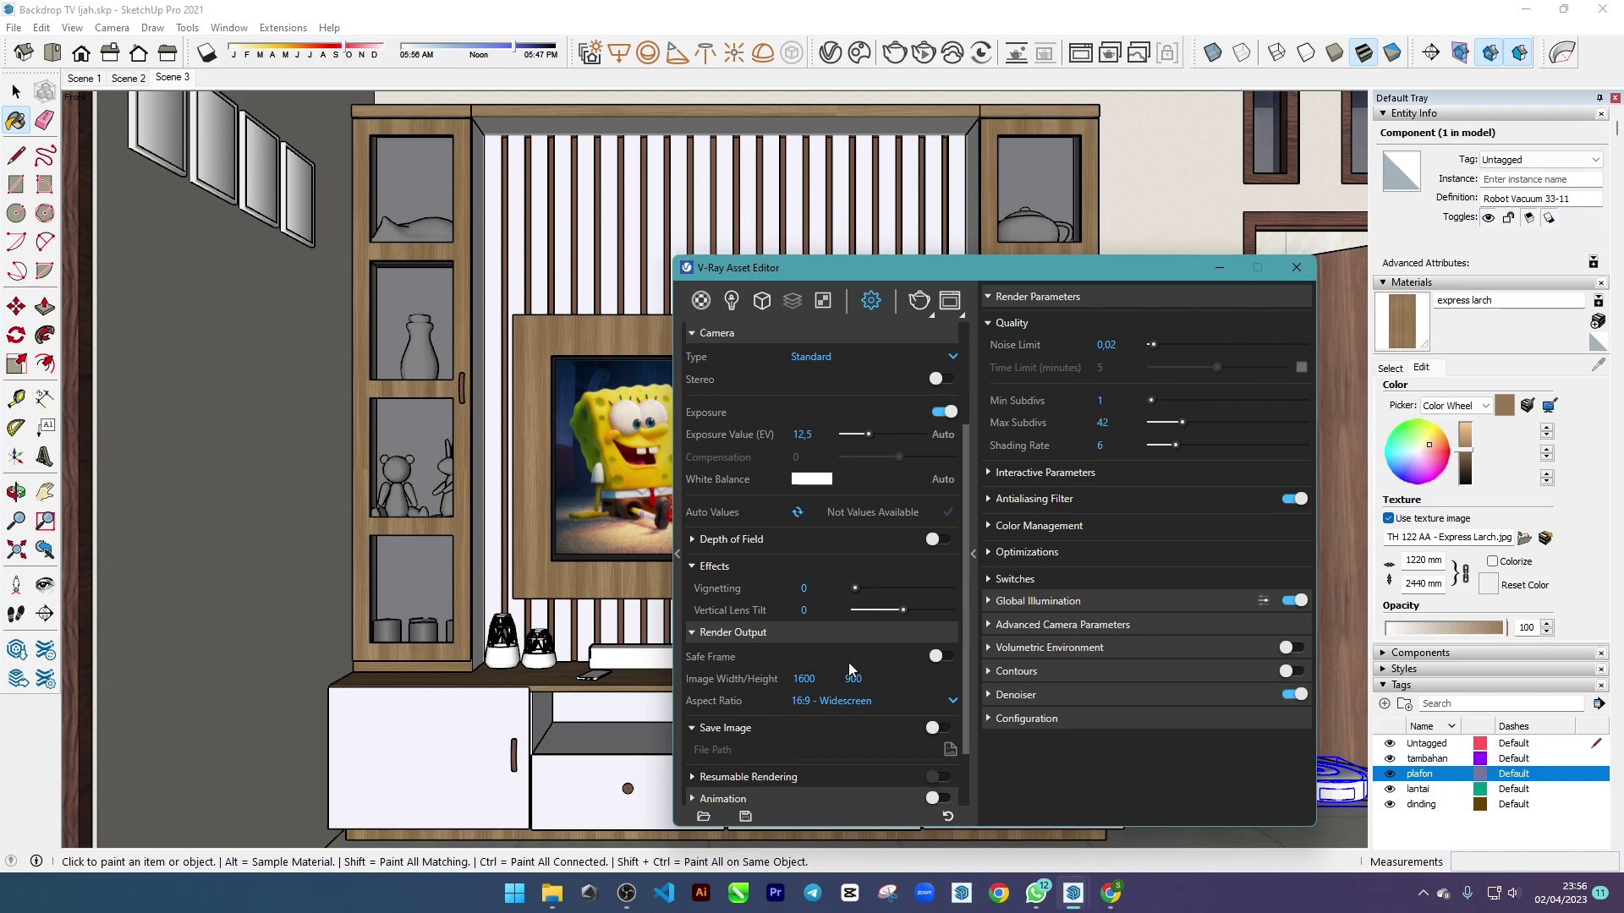
- Check the sent render in the WhatsApp chat, and minimize both WhatsApp and the V-Ray Asset Editor
left_click(1037, 894)
left_click(1040, 896)
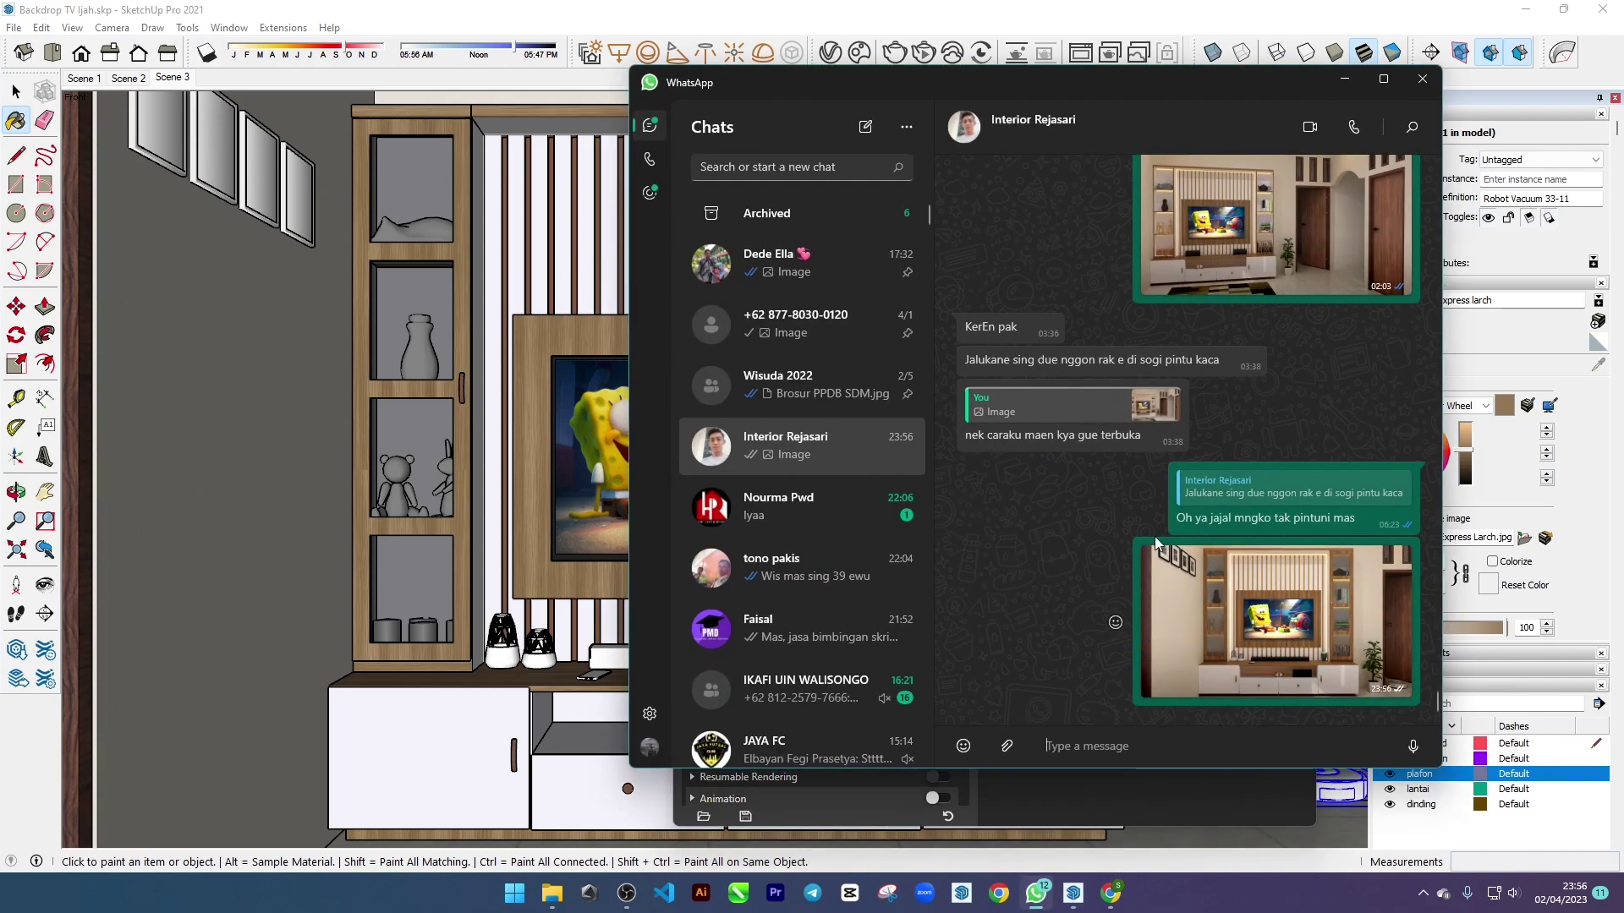
left_click(1344, 80)
left_click(1216, 269)
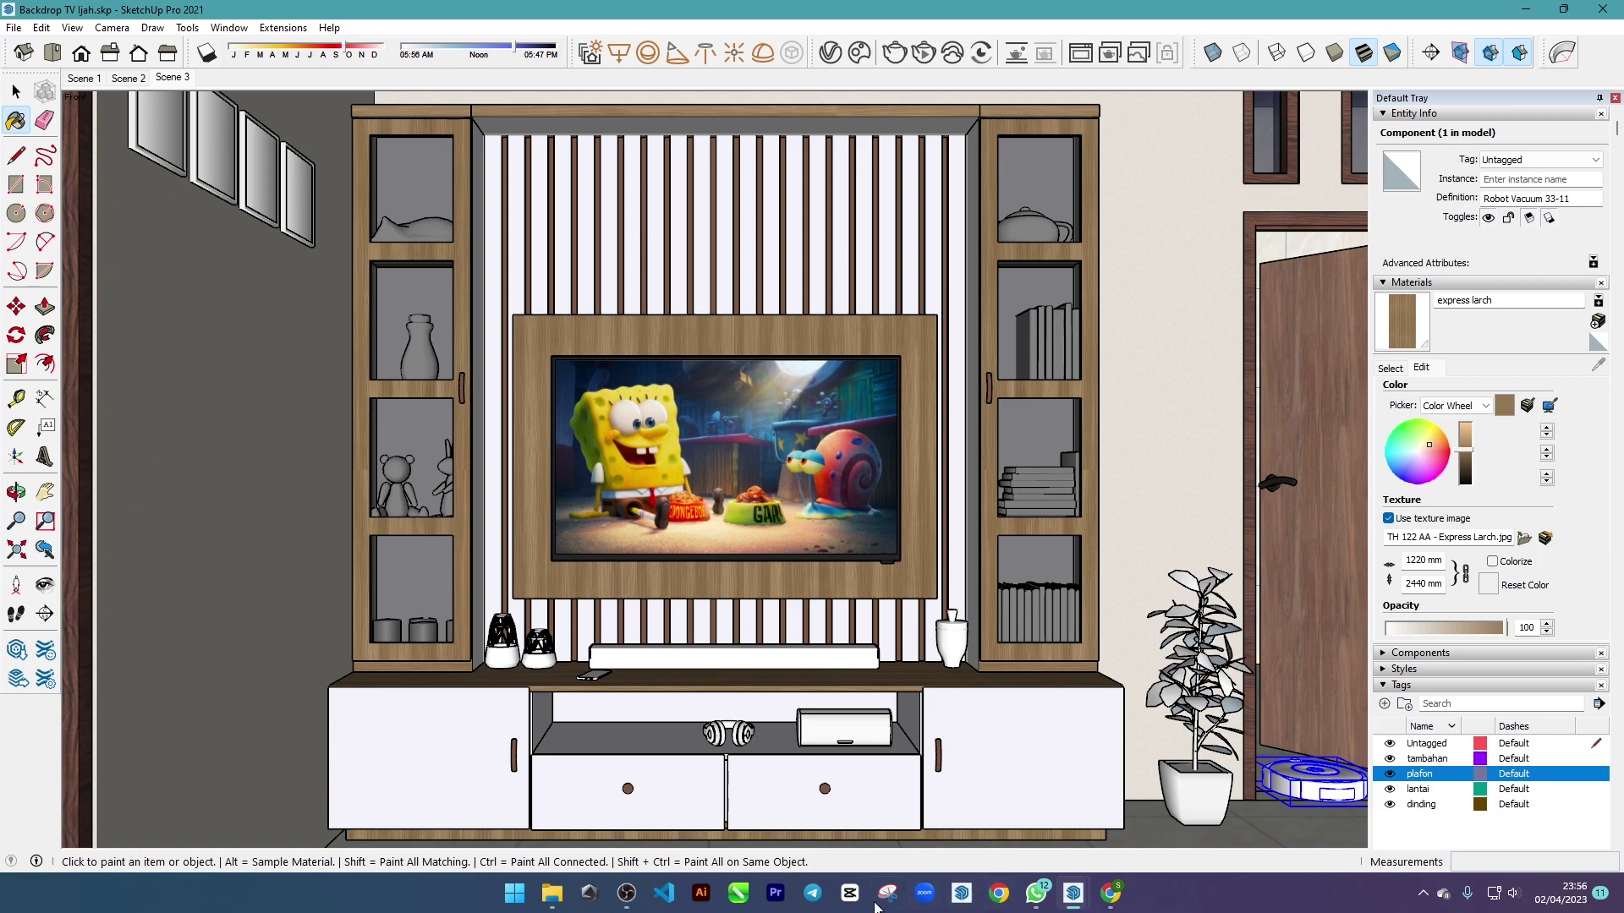
- Open view 5.png from the client's Rumah folder in Picasa Photo Viewer to inspect the final render
left_click(554, 896)
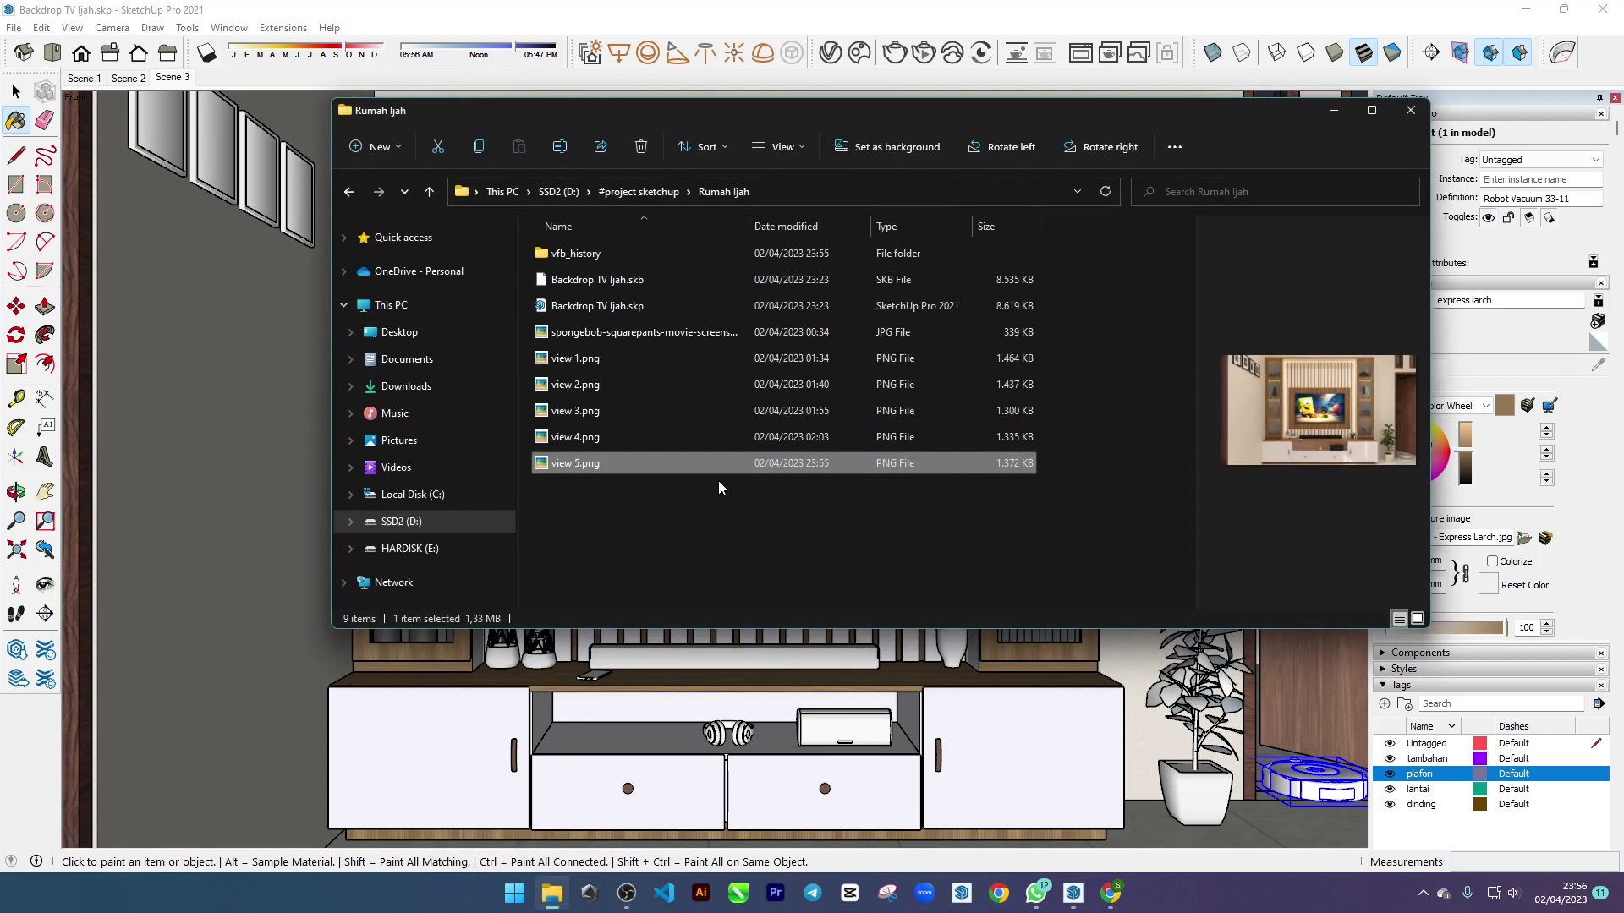
double_click(631, 469)
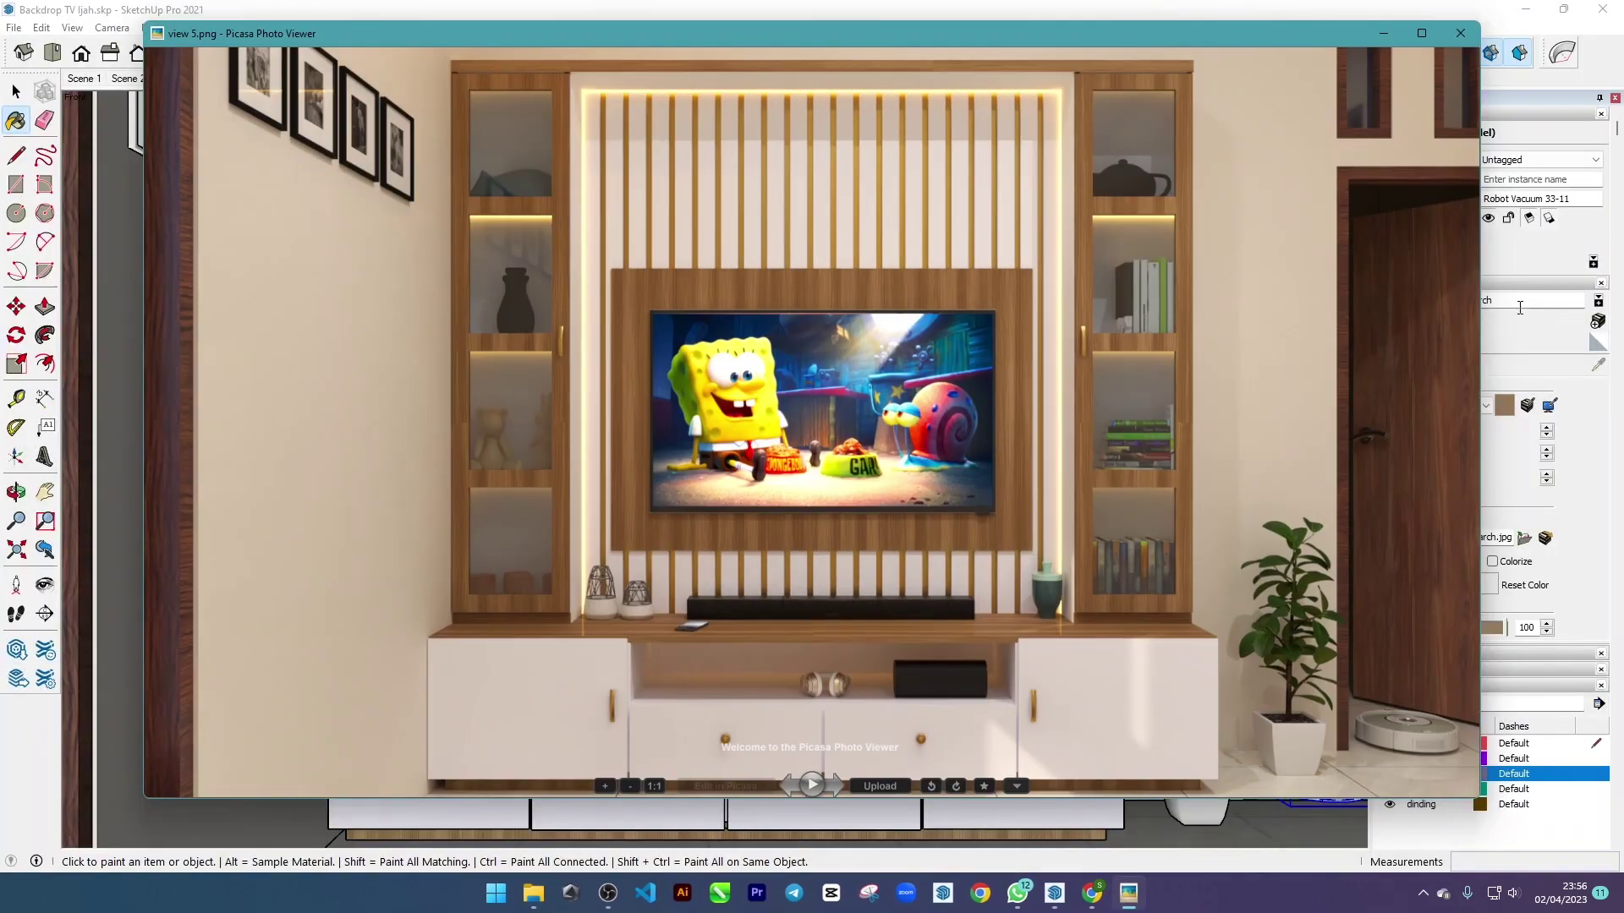